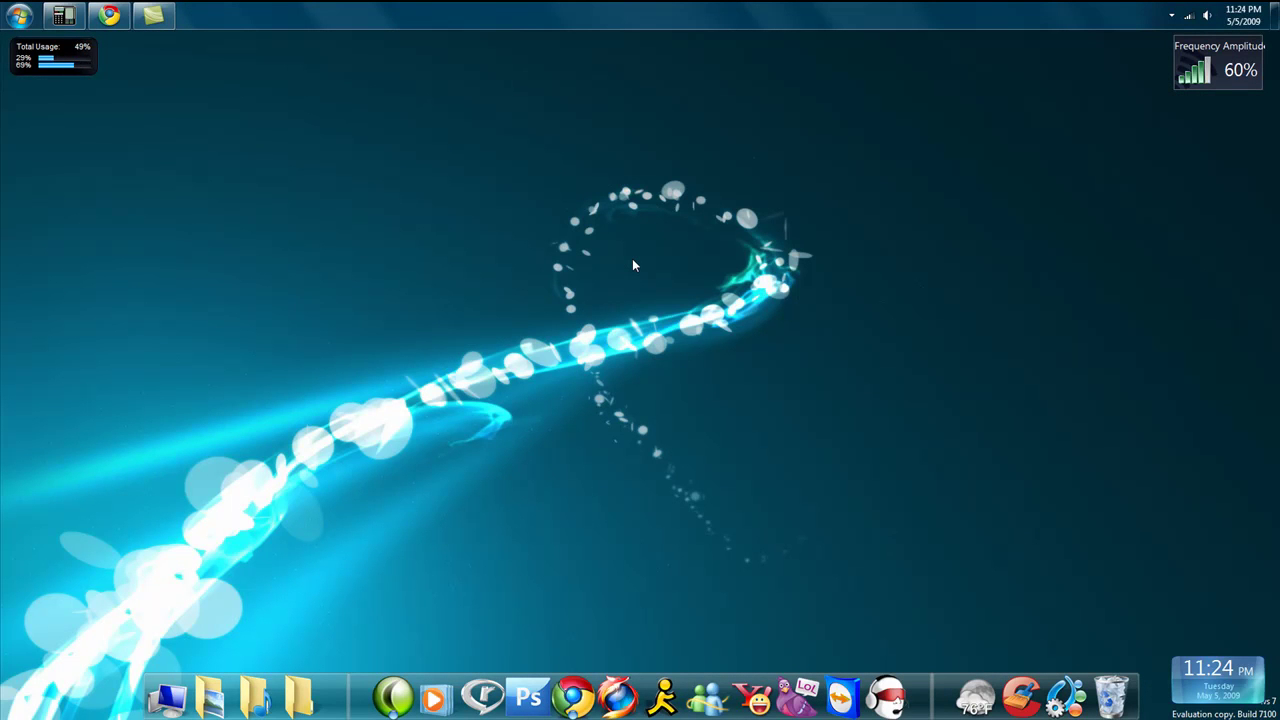
Unlock the taskbar so it can be moved.
right_click(555, 8)
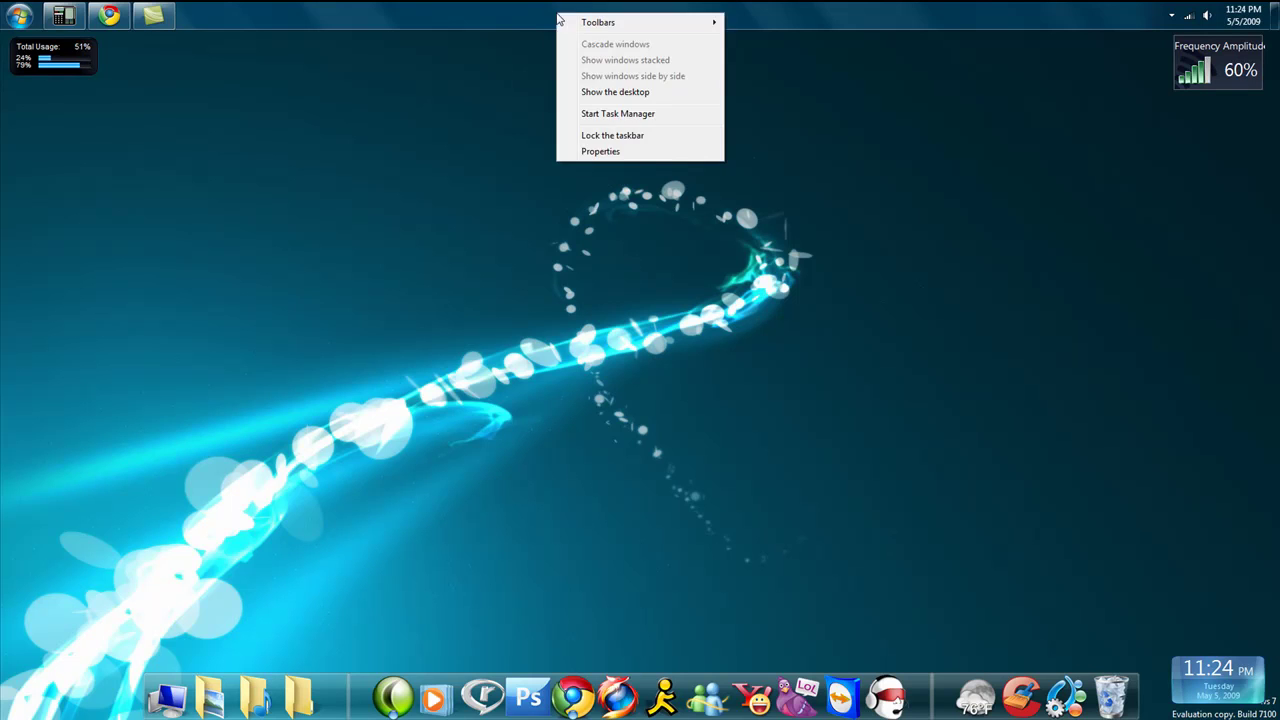
click(627, 130)
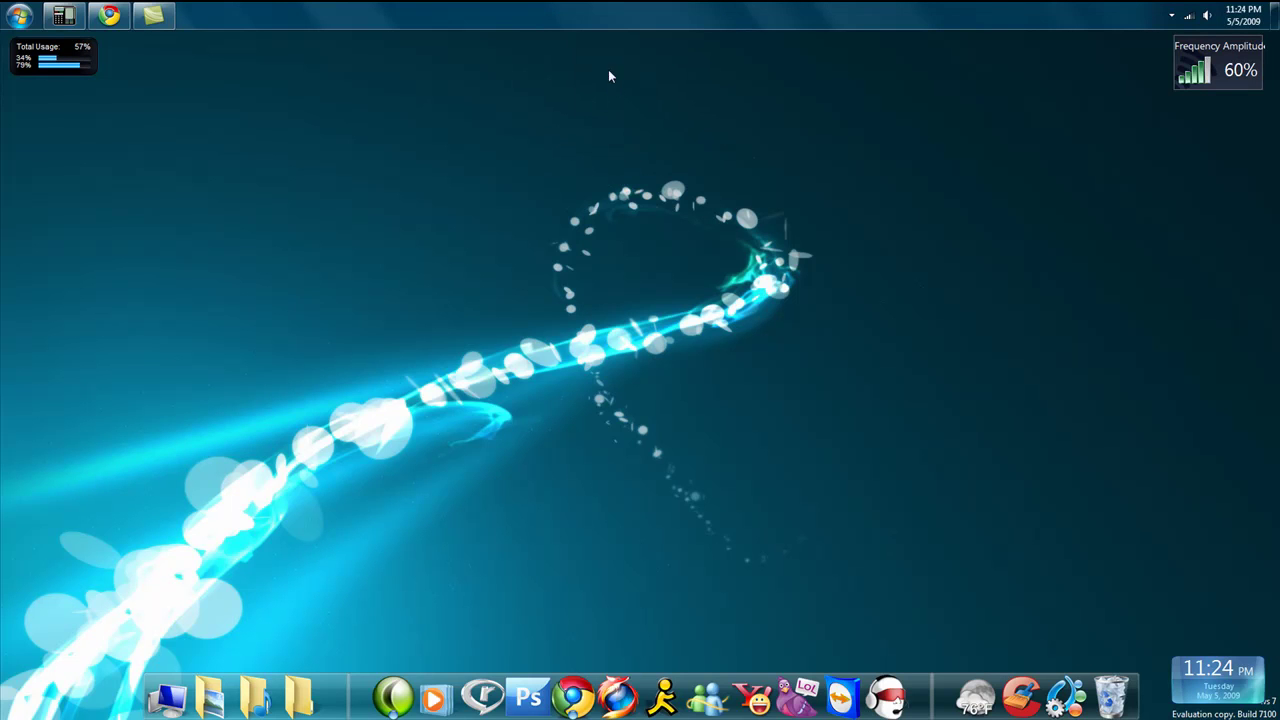
right_click(581, 23)
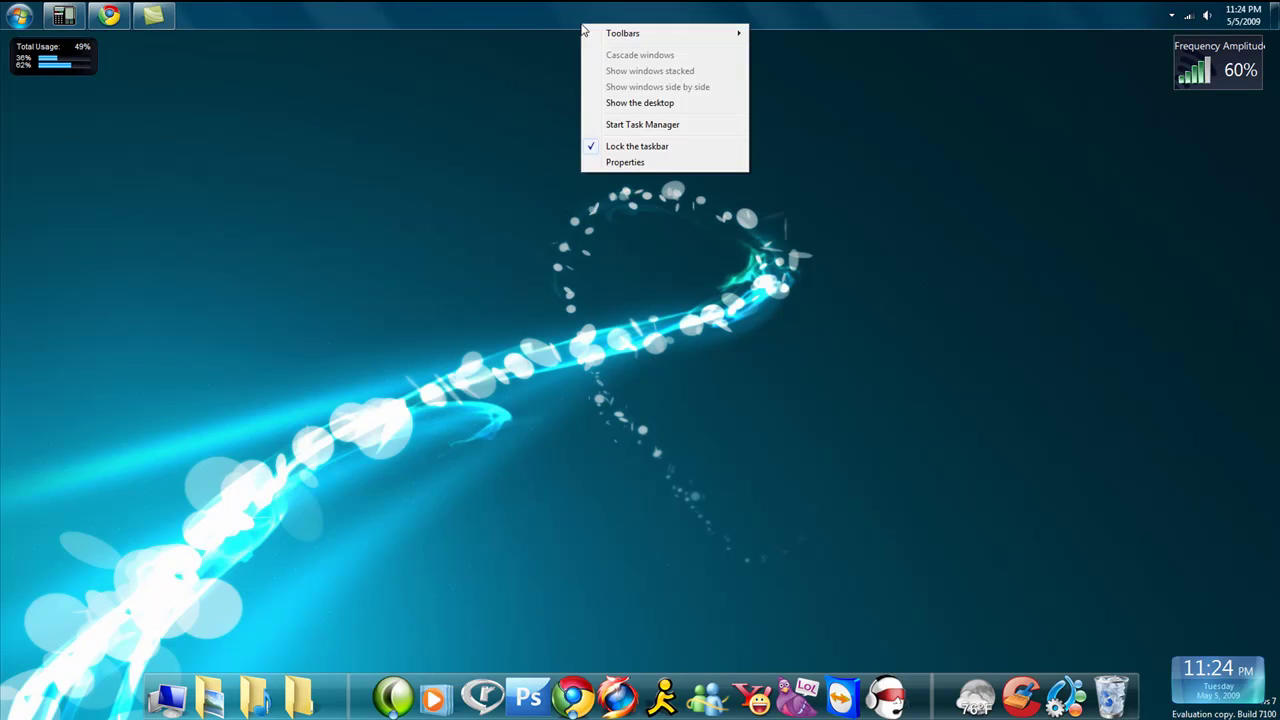
click(651, 147)
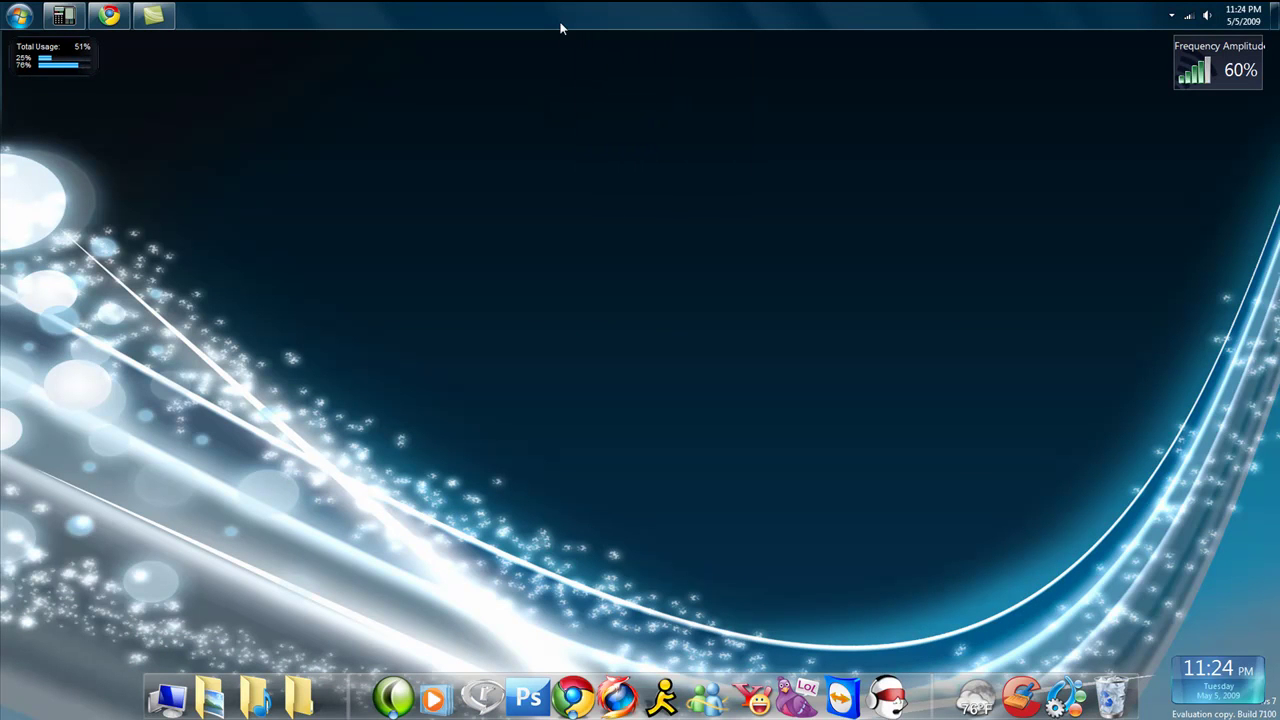
Move the taskbar to the left, then the bottom, then back to the top, and lock it.
drag(441, 69, 187, 200)
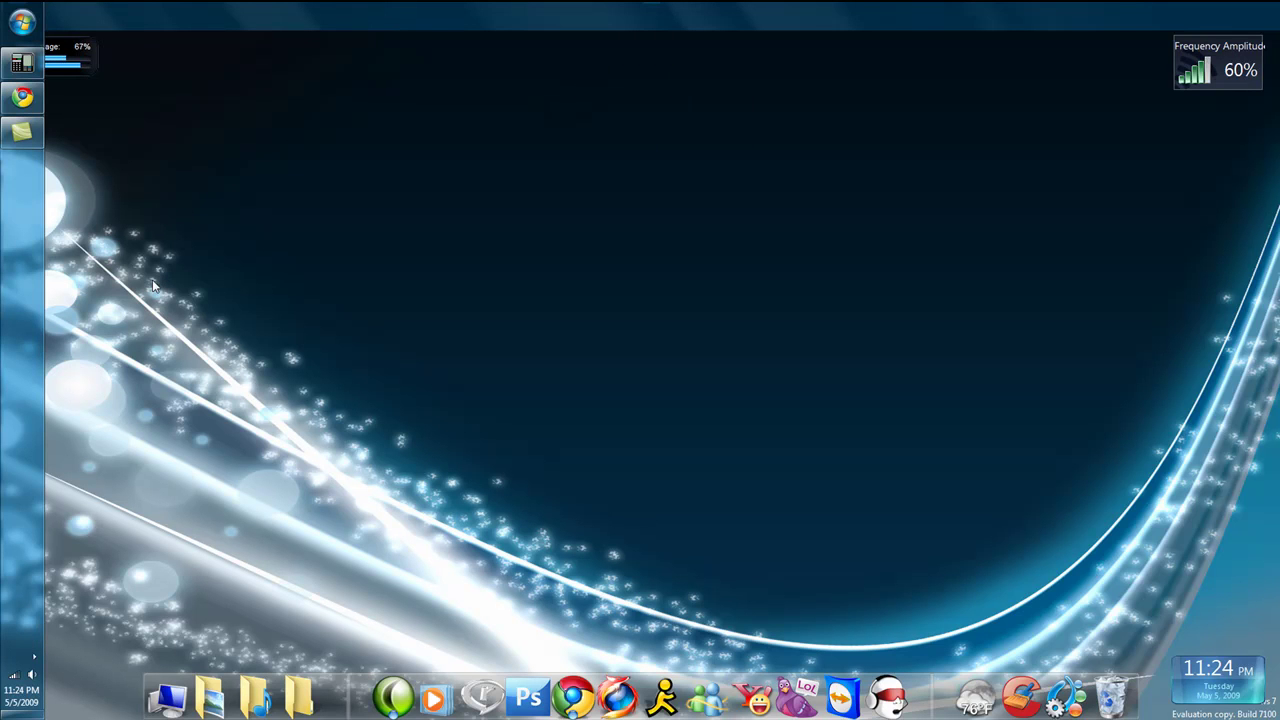
drag(152, 279, 369, 663)
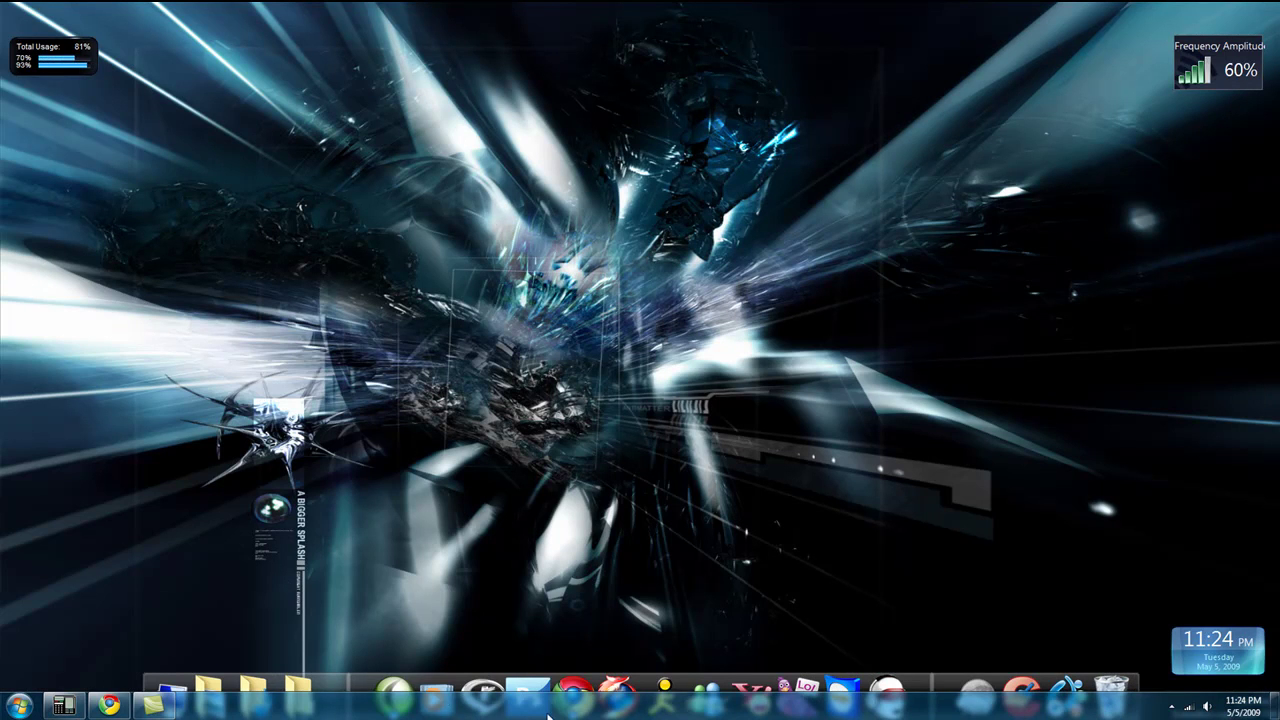
drag(548, 716, 404, 8)
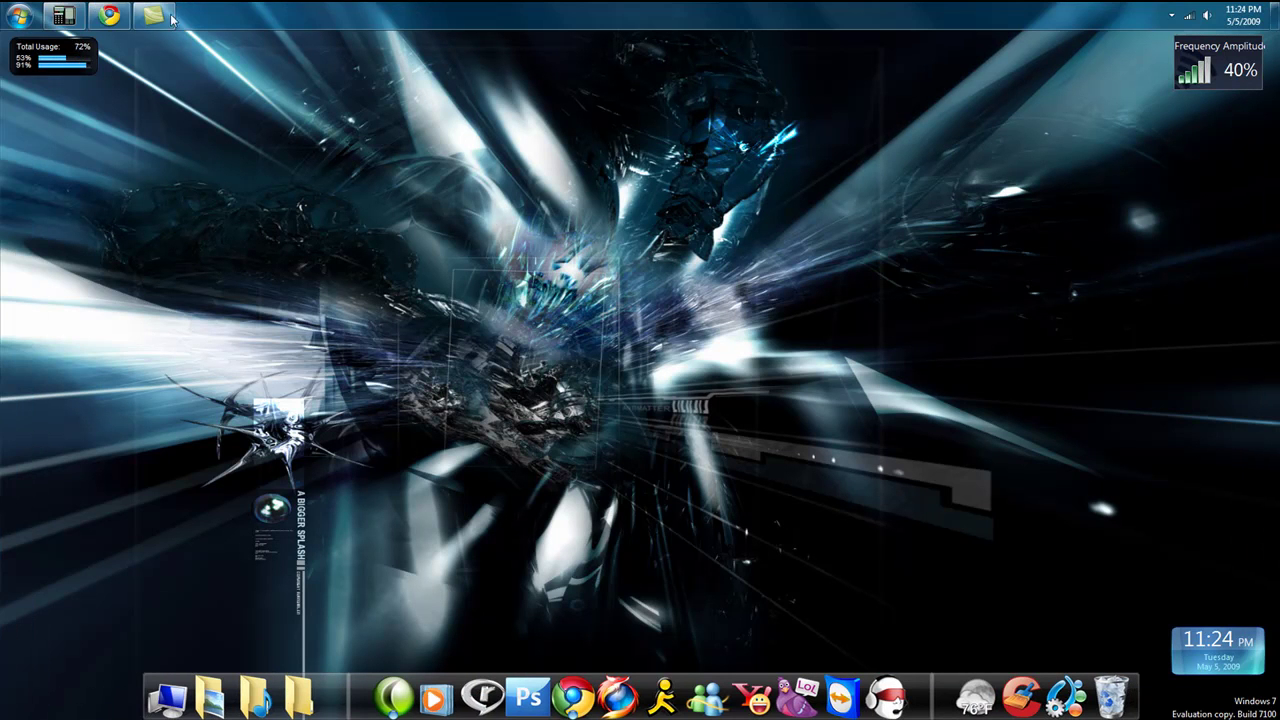
right_click(499, 20)
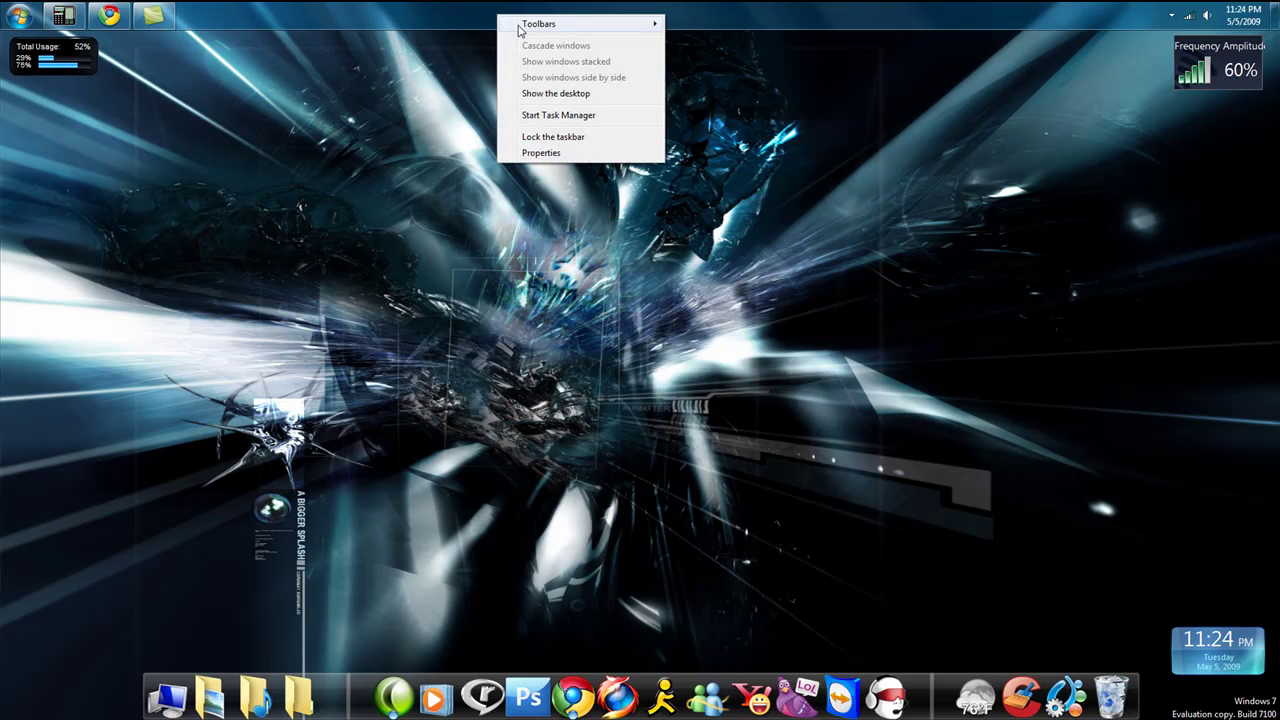
click(577, 137)
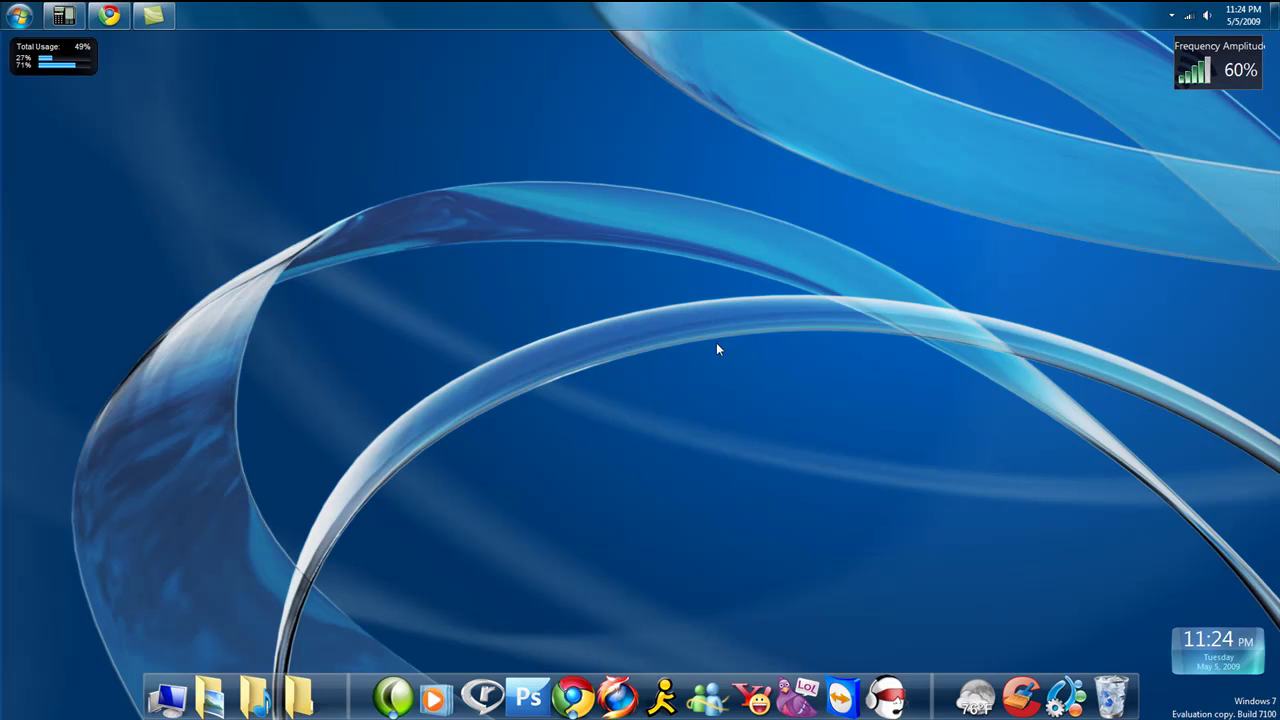
mouse_move(1268, 668)
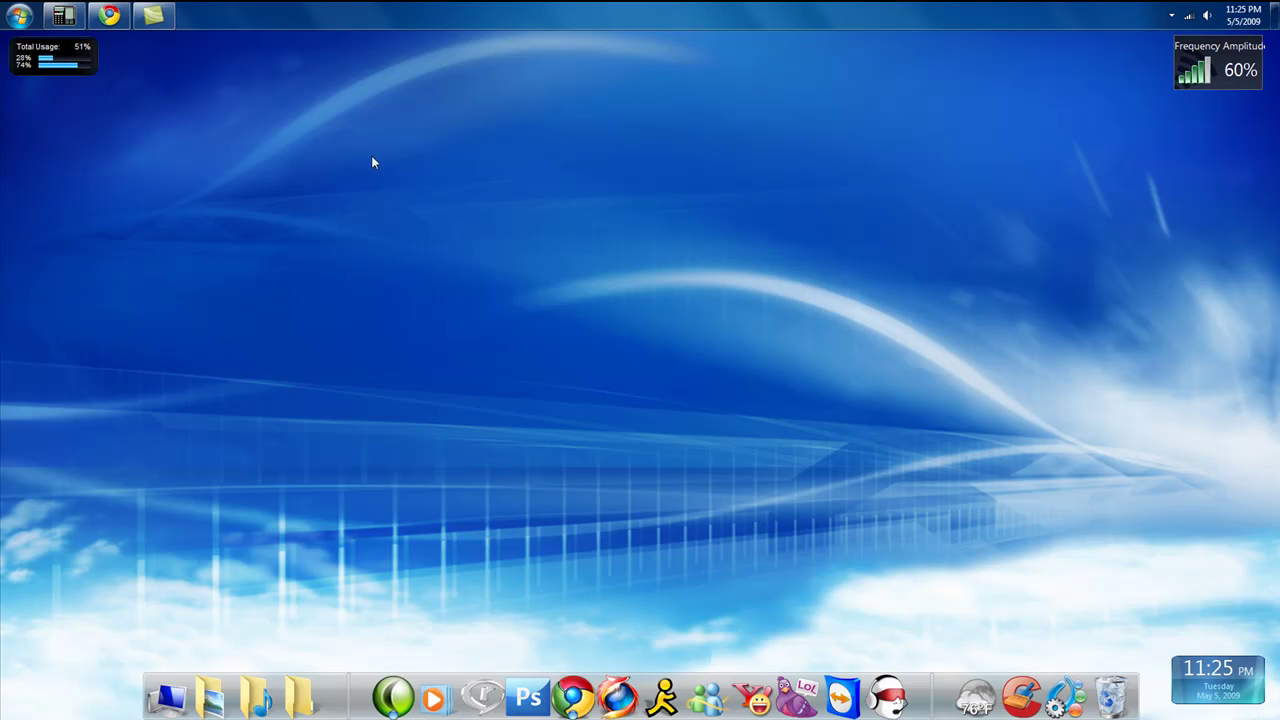
Restore Chrome, go to google.com in a new tab and search for 'blue abstract'.
click(109, 15)
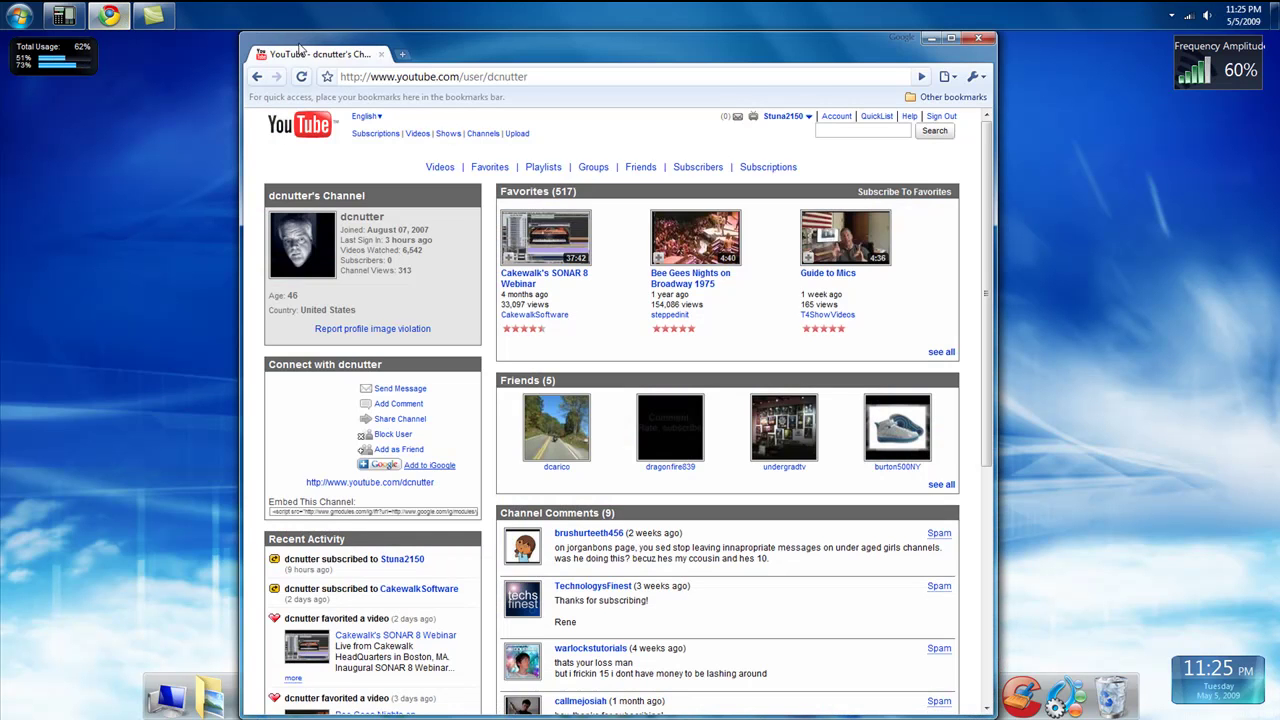
click(402, 56)
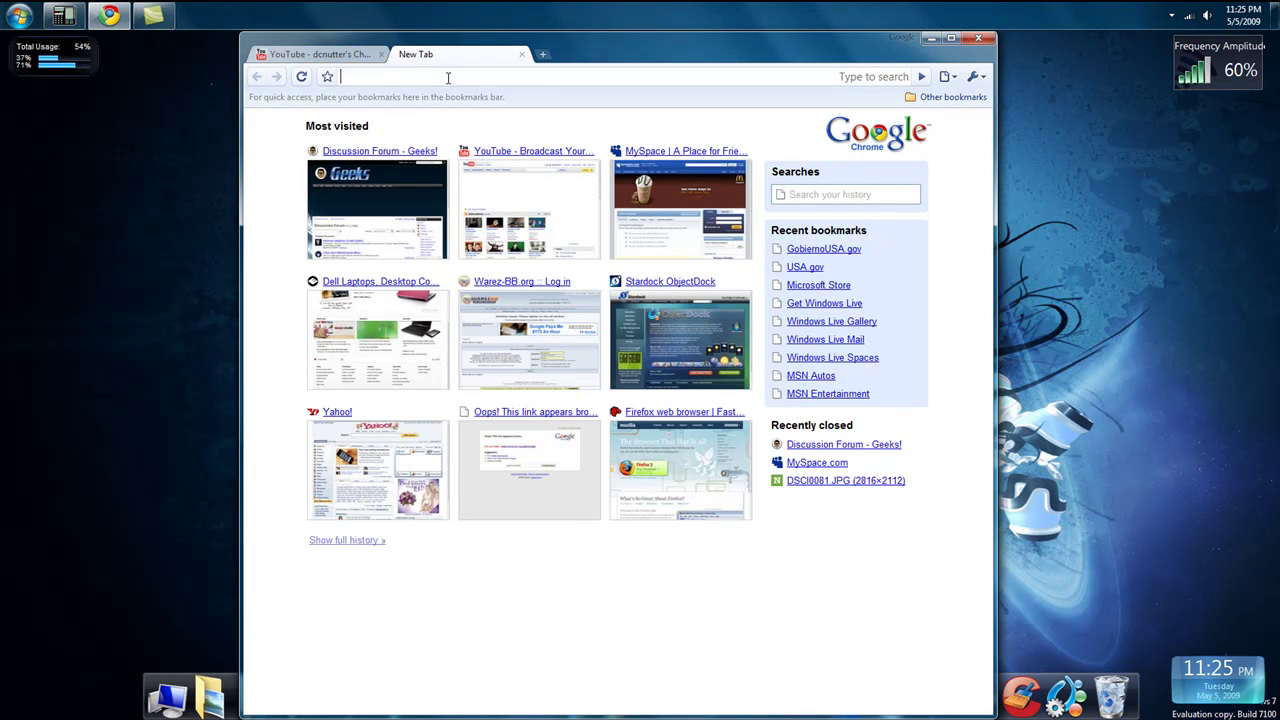
text(google.com)
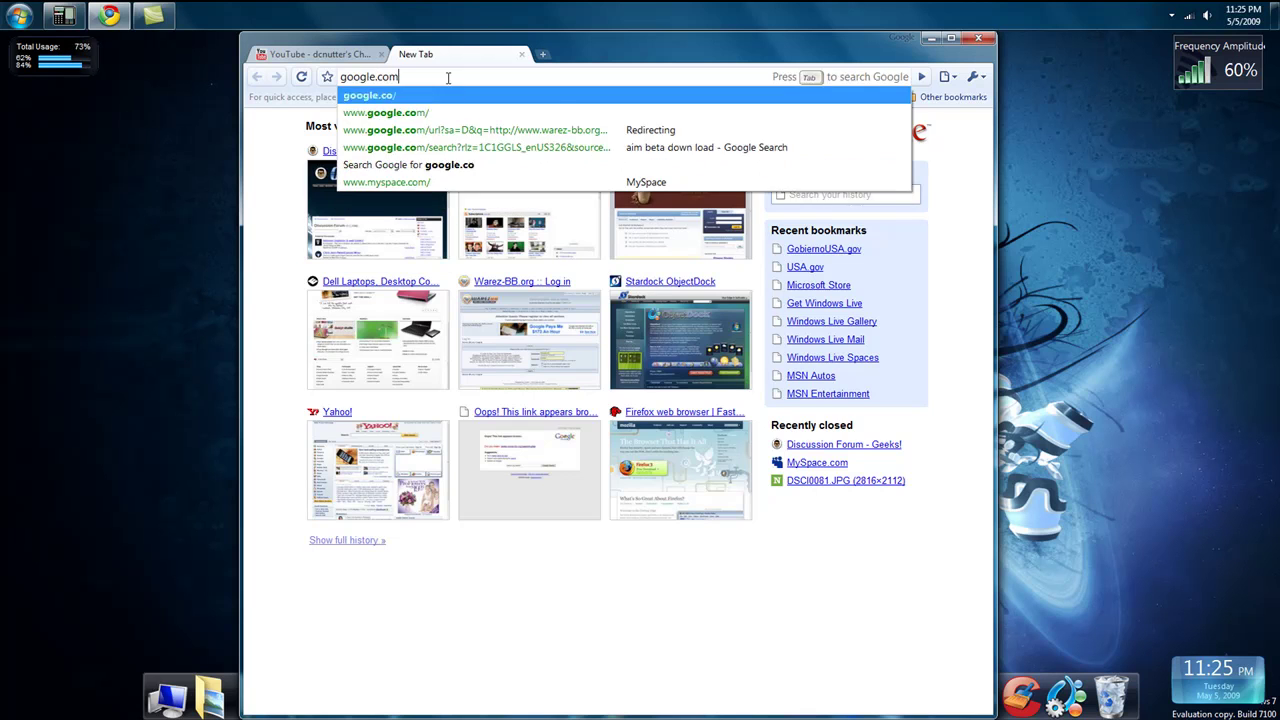
key(Return)
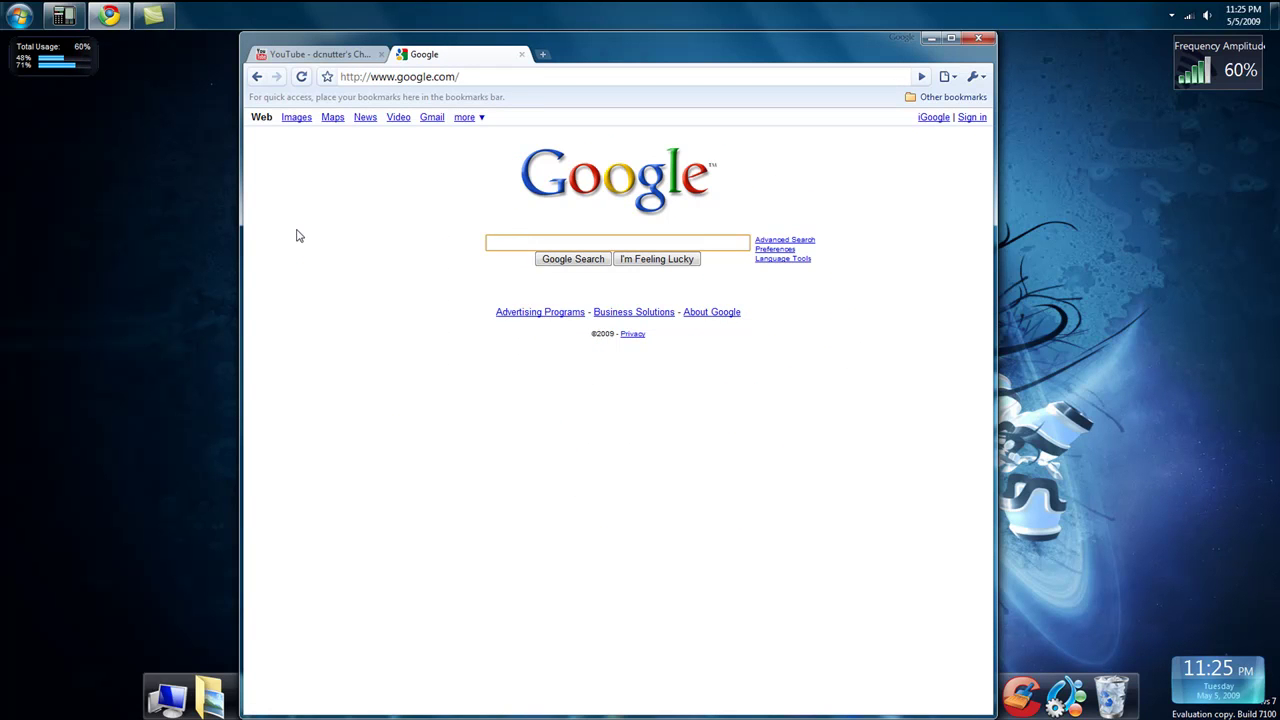
text(blue)
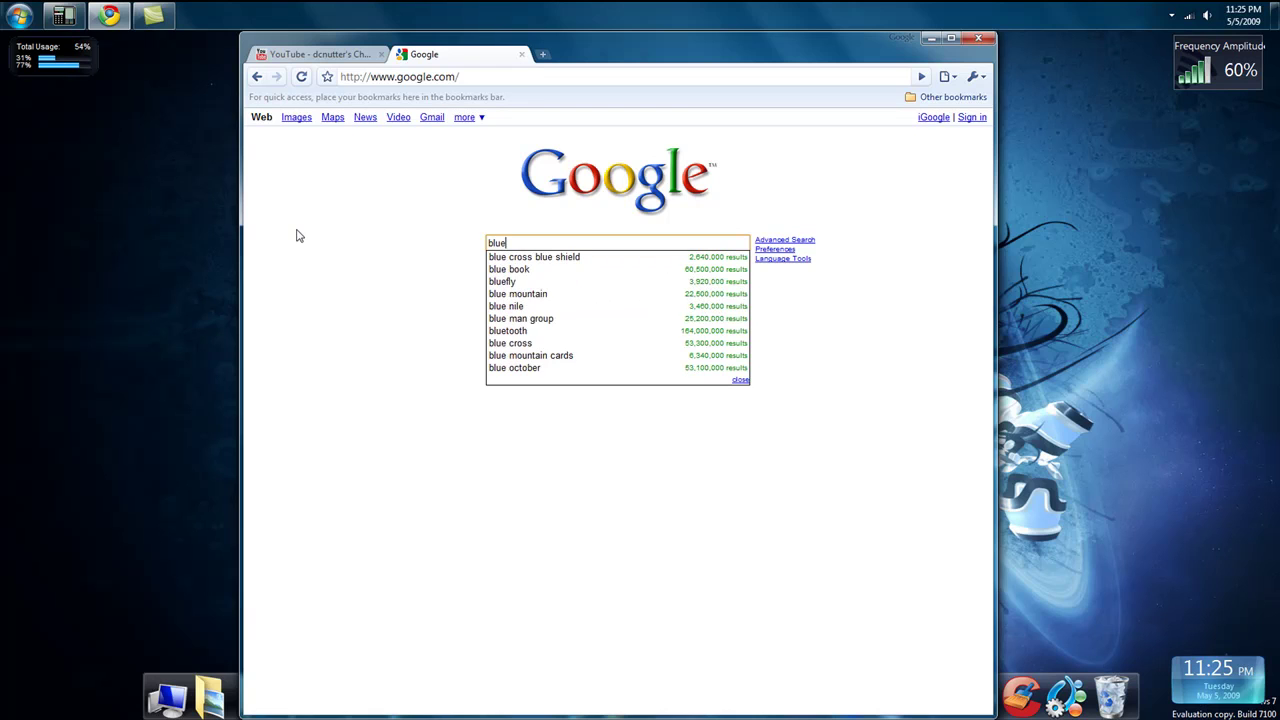
text( a)
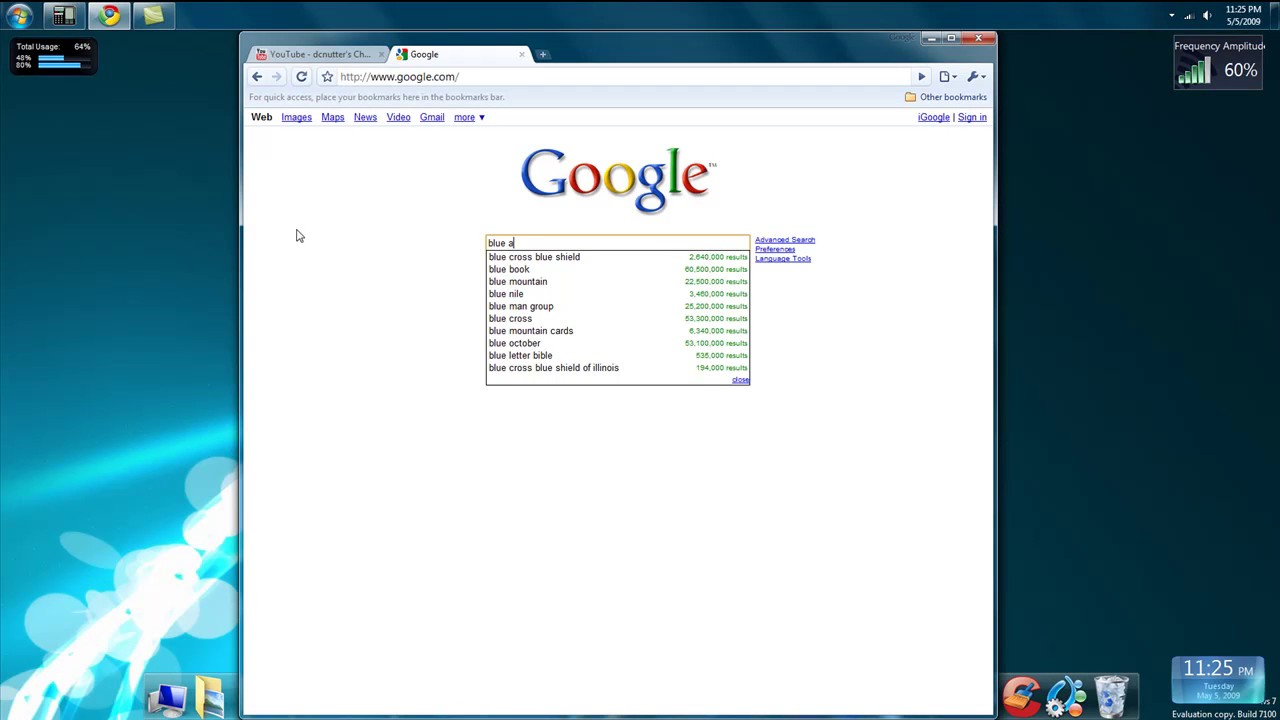
text(bstract)
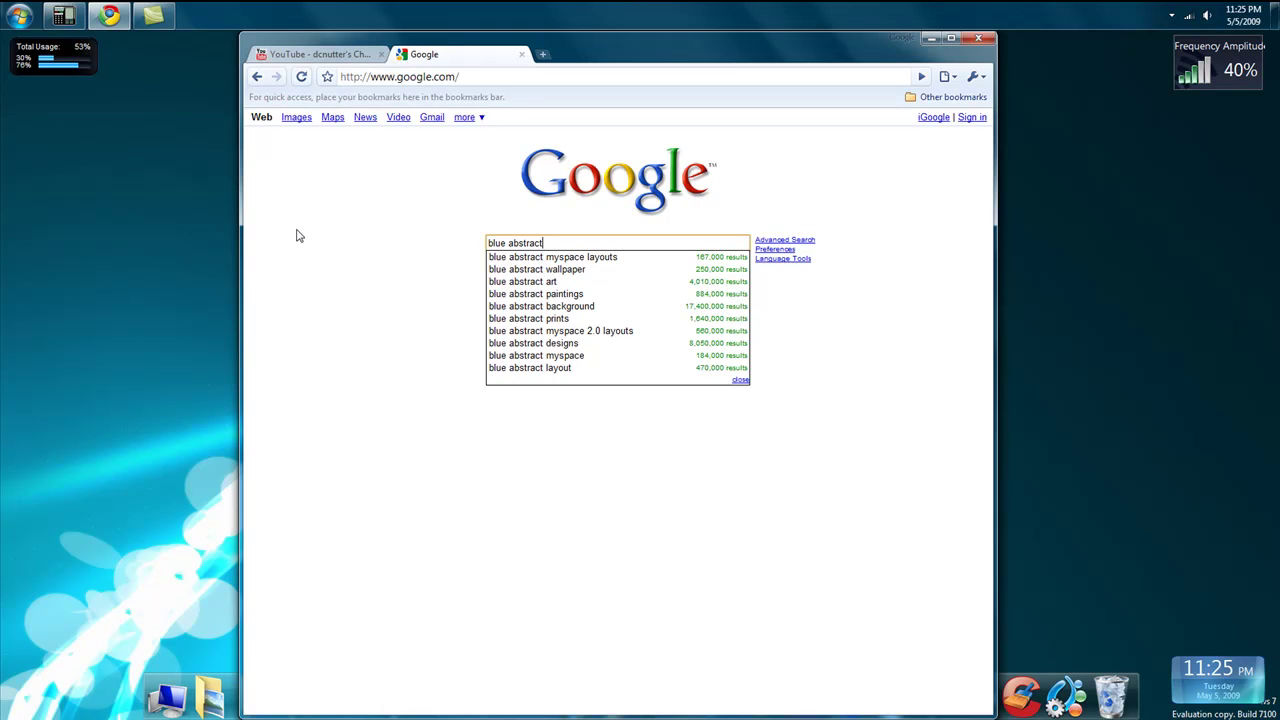
key(Return)
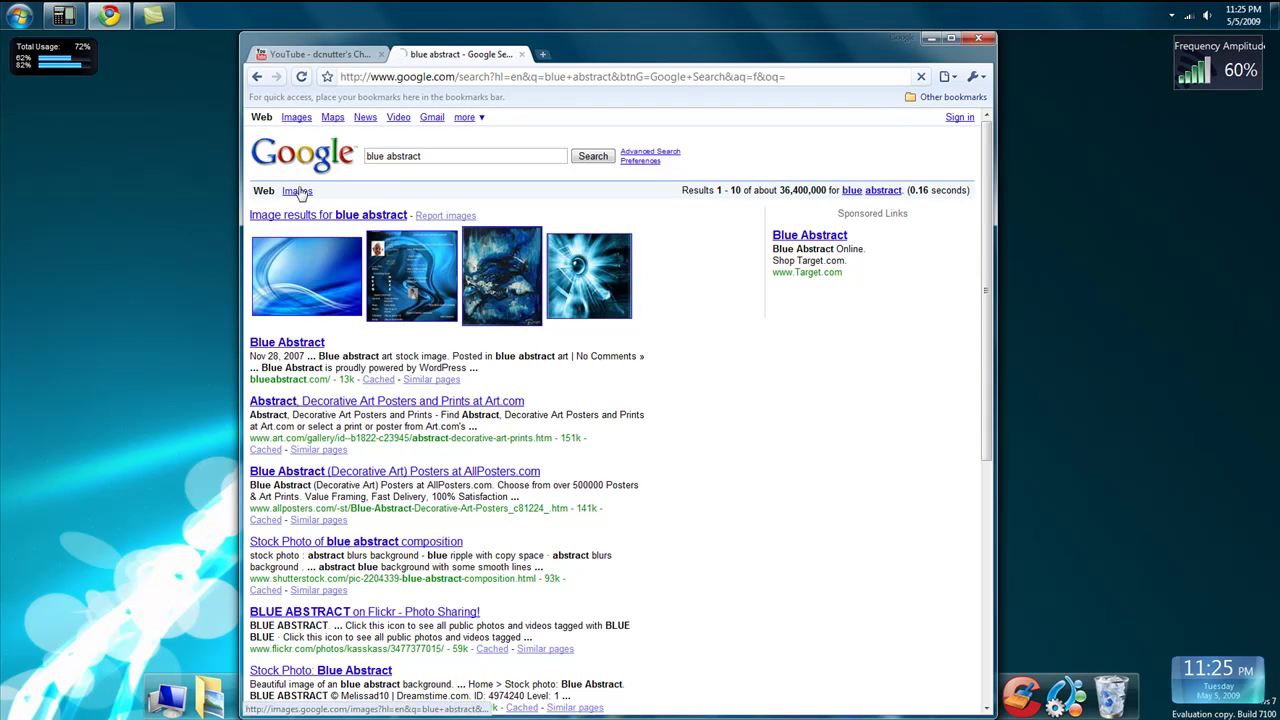
Show the blue abstract image results filtered to Extra Large images.
click(298, 191)
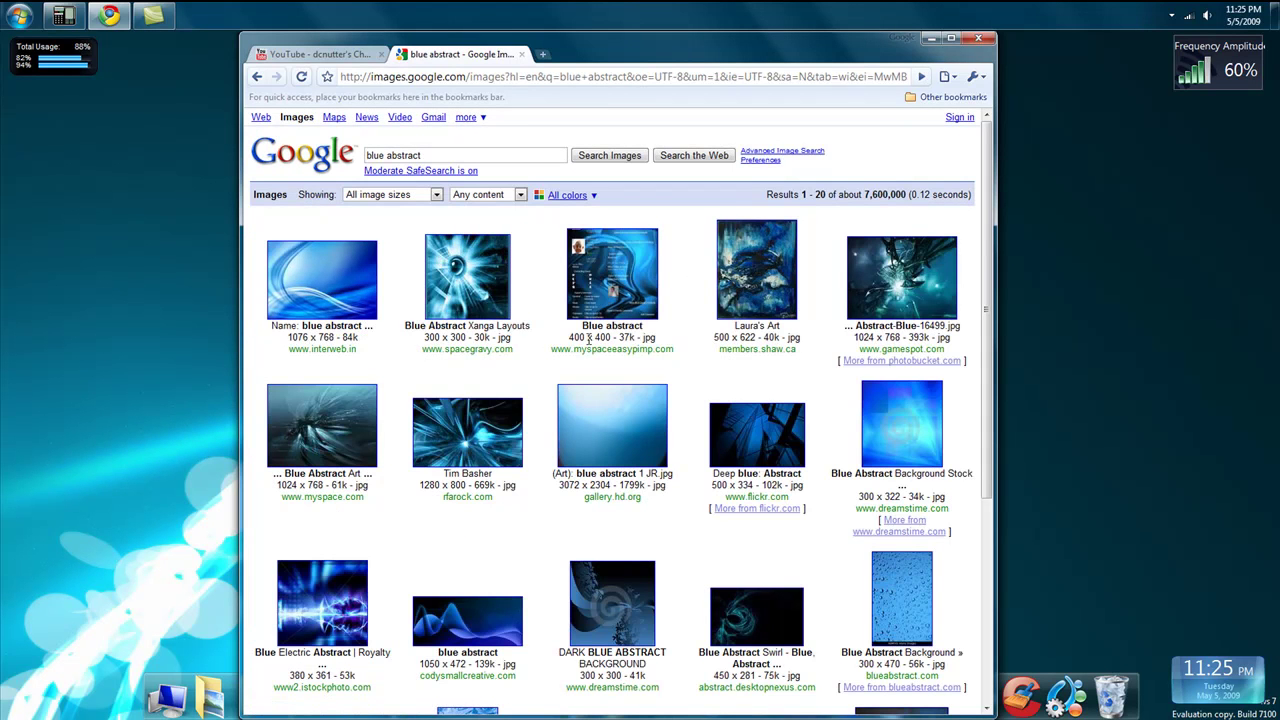
click(436, 195)
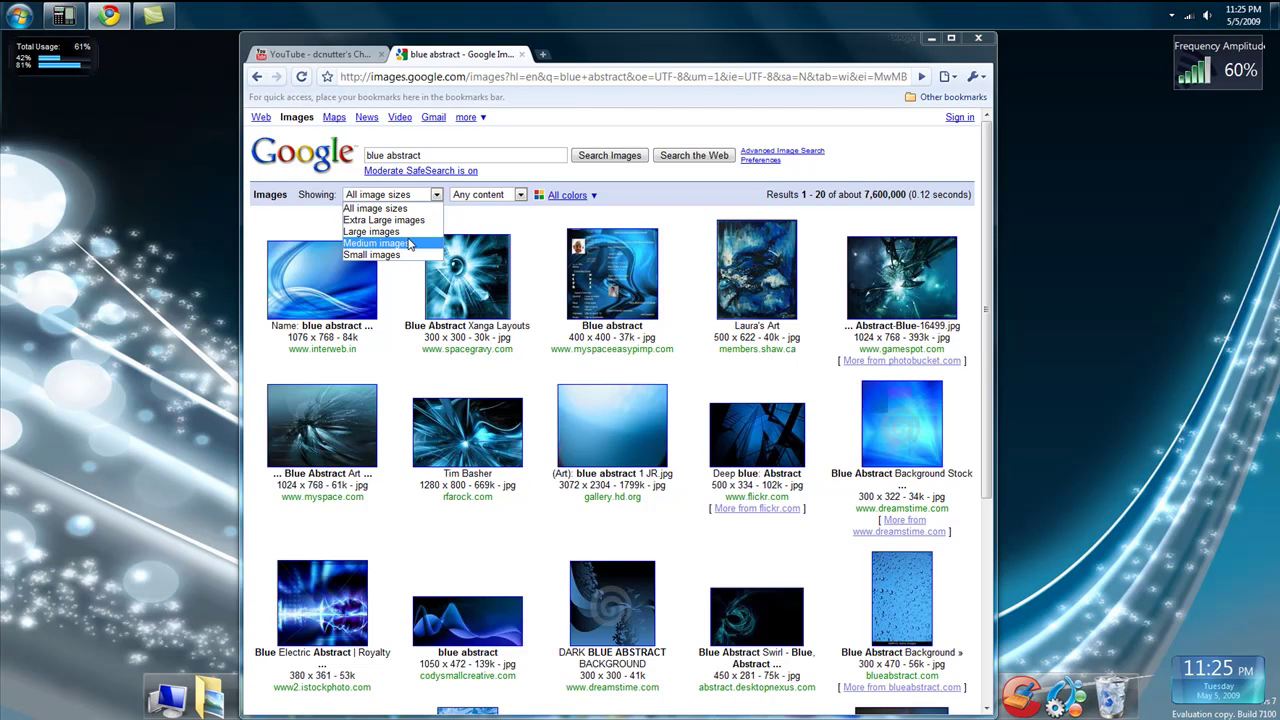
click(403, 221)
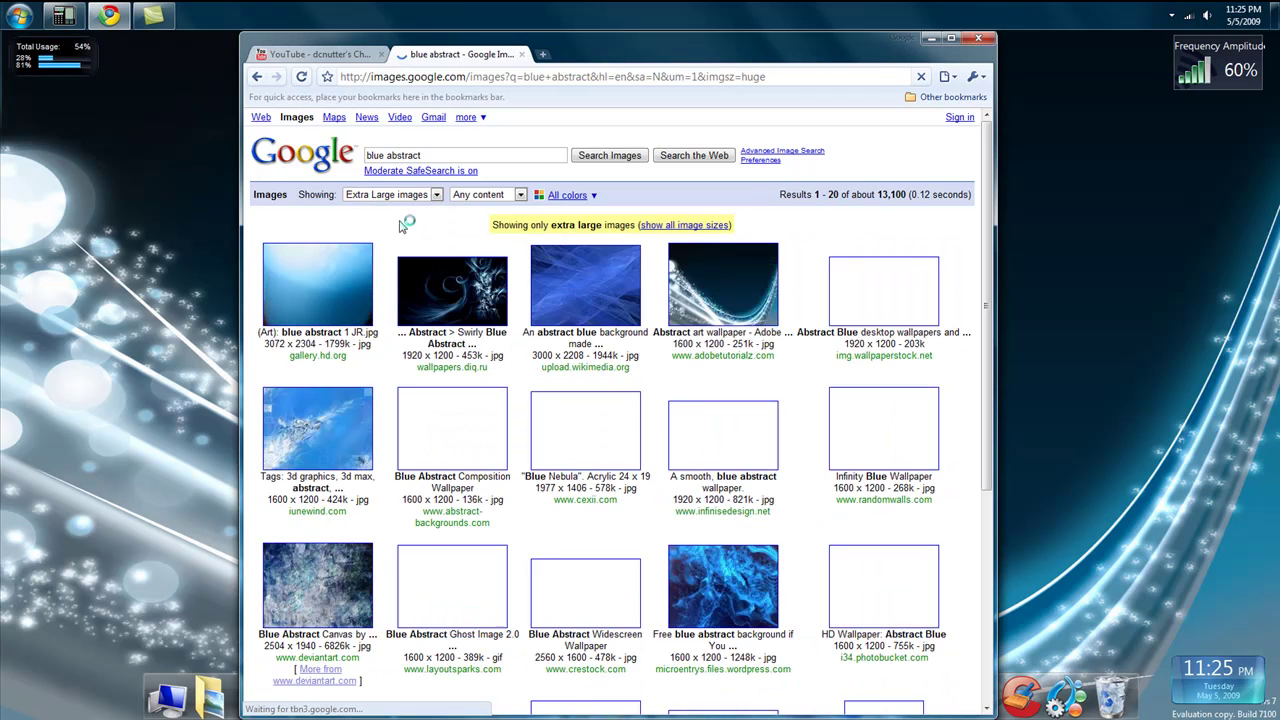
View the Adobe abstract art wallpaper at full size, then return to the results.
click(736, 291)
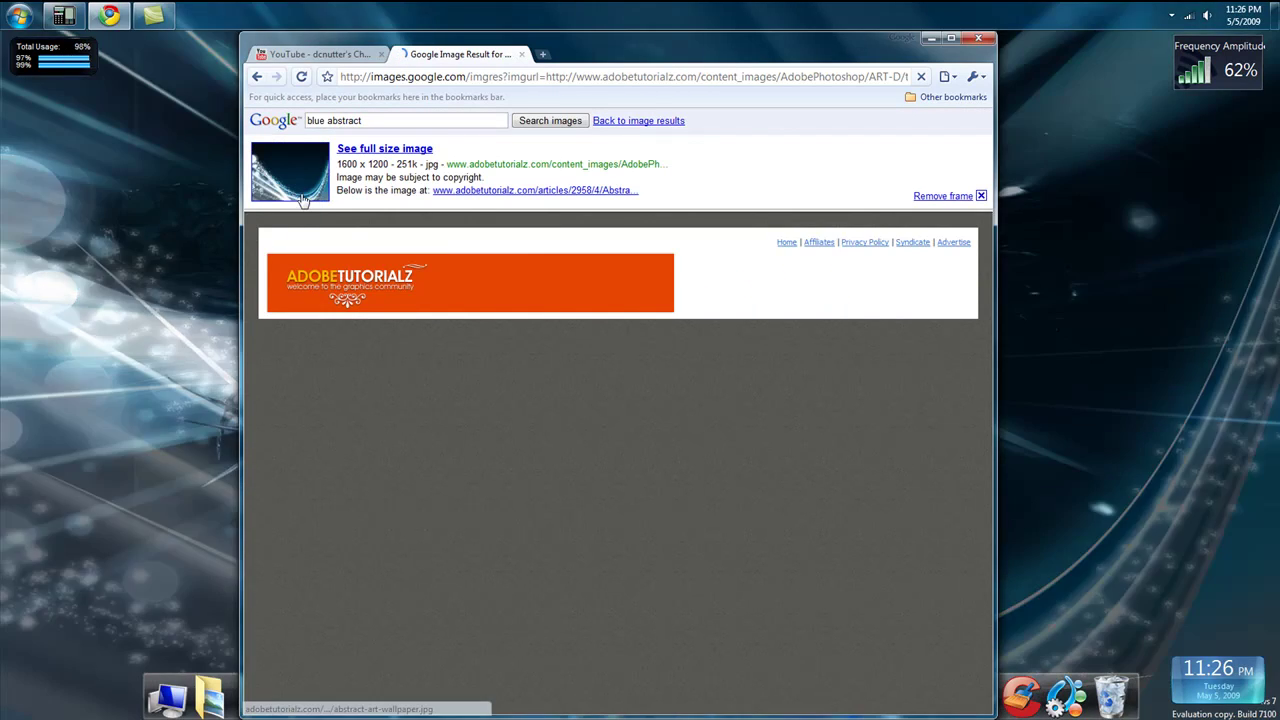
click(304, 199)
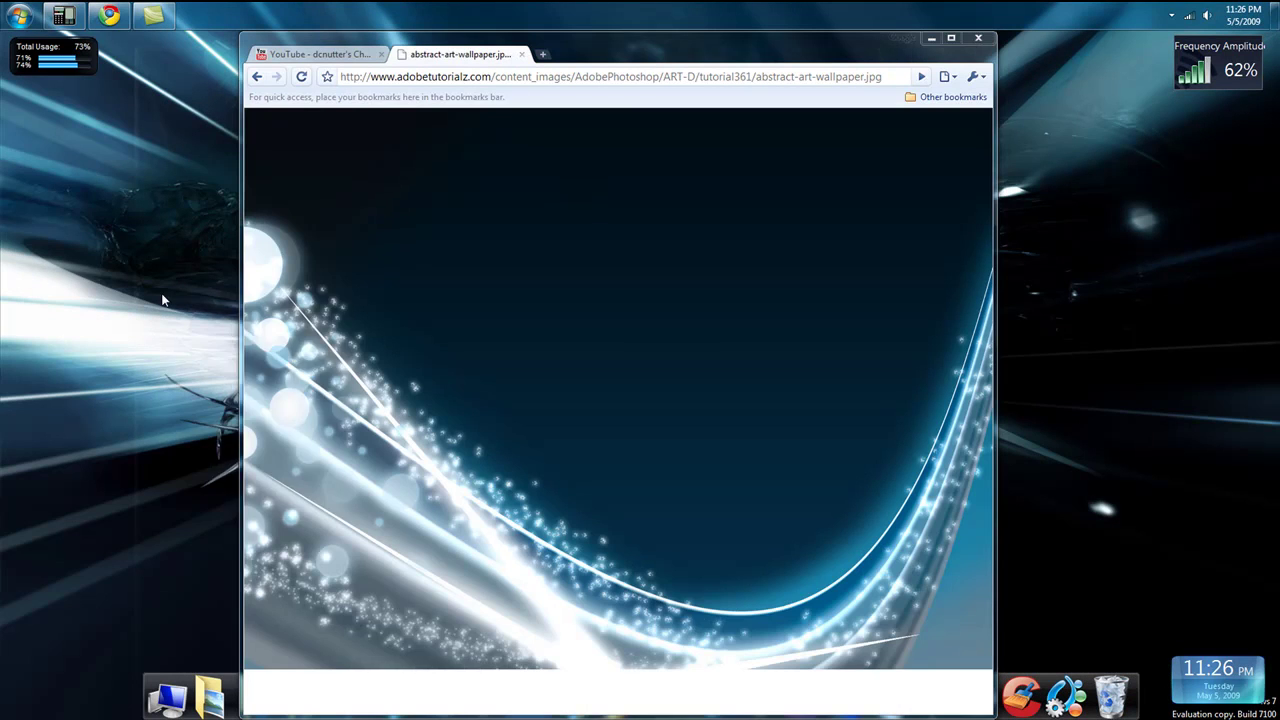
right_click(164, 299)
click(93, 268)
key(BackSpace)
key(BackSpace)
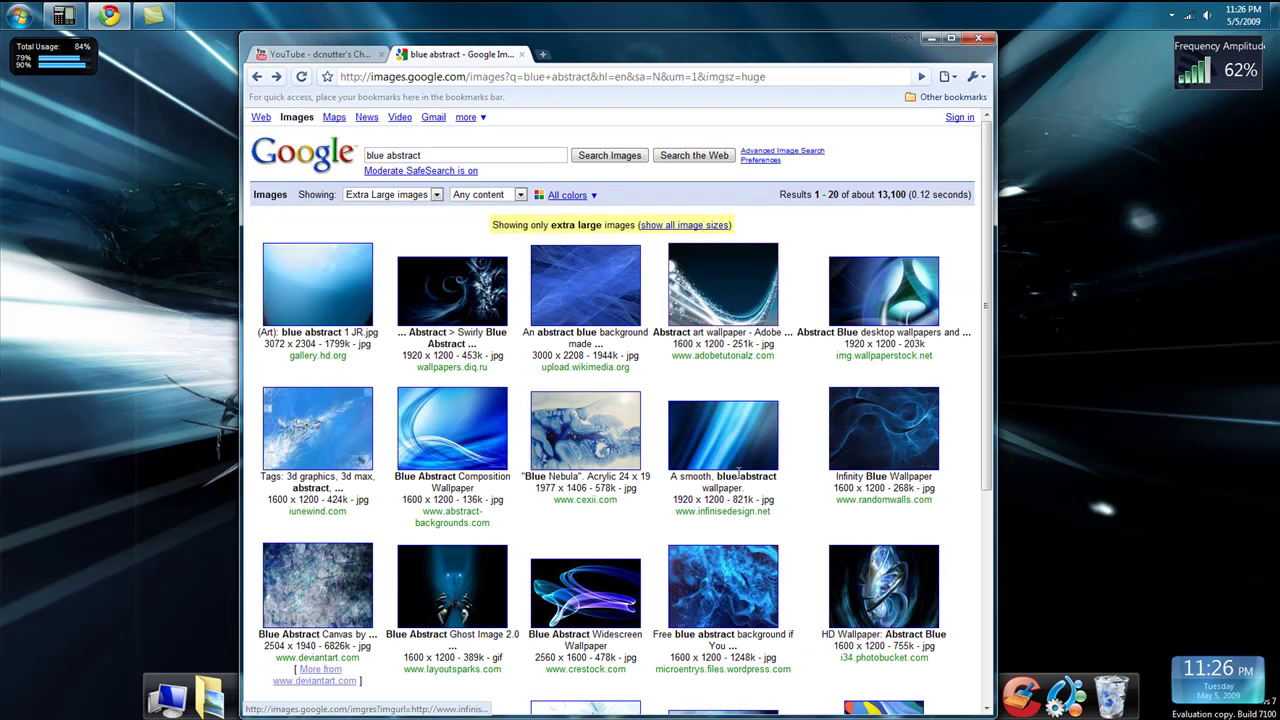
Get the Into_Space.jpg wallpaper, go back to the results and minimize Chrome.
click(708, 454)
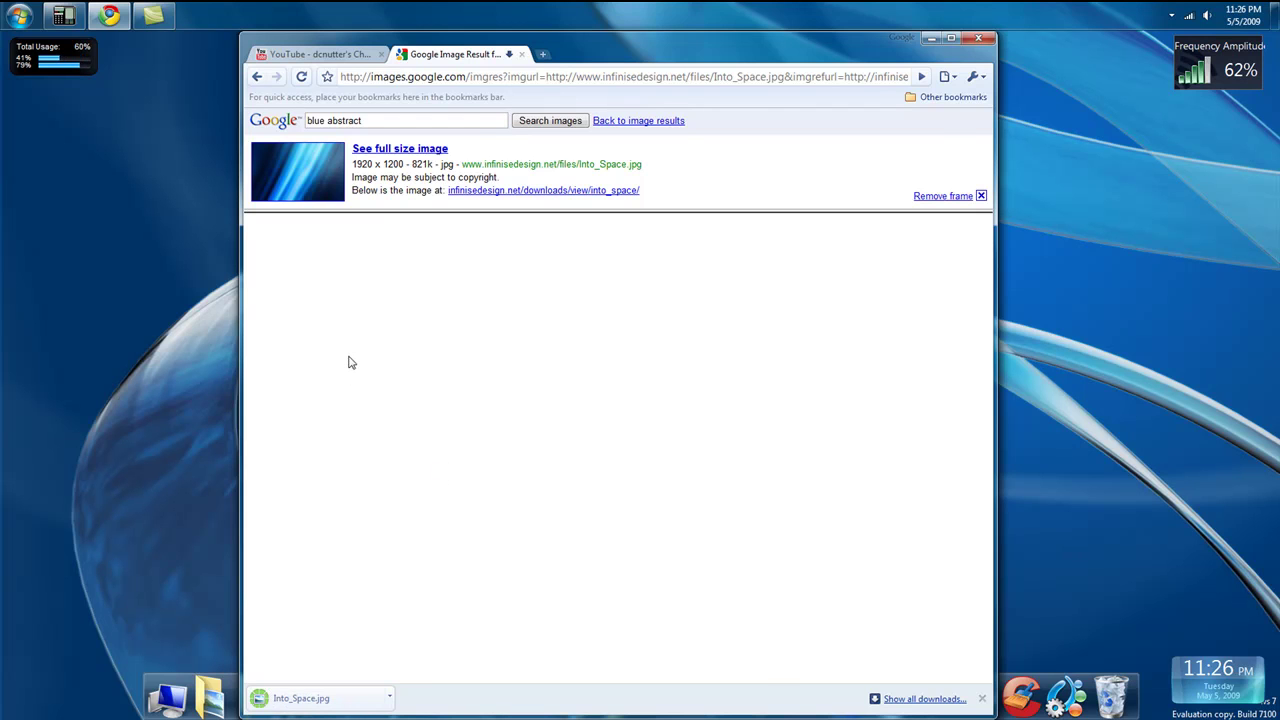
key(BackSpace)
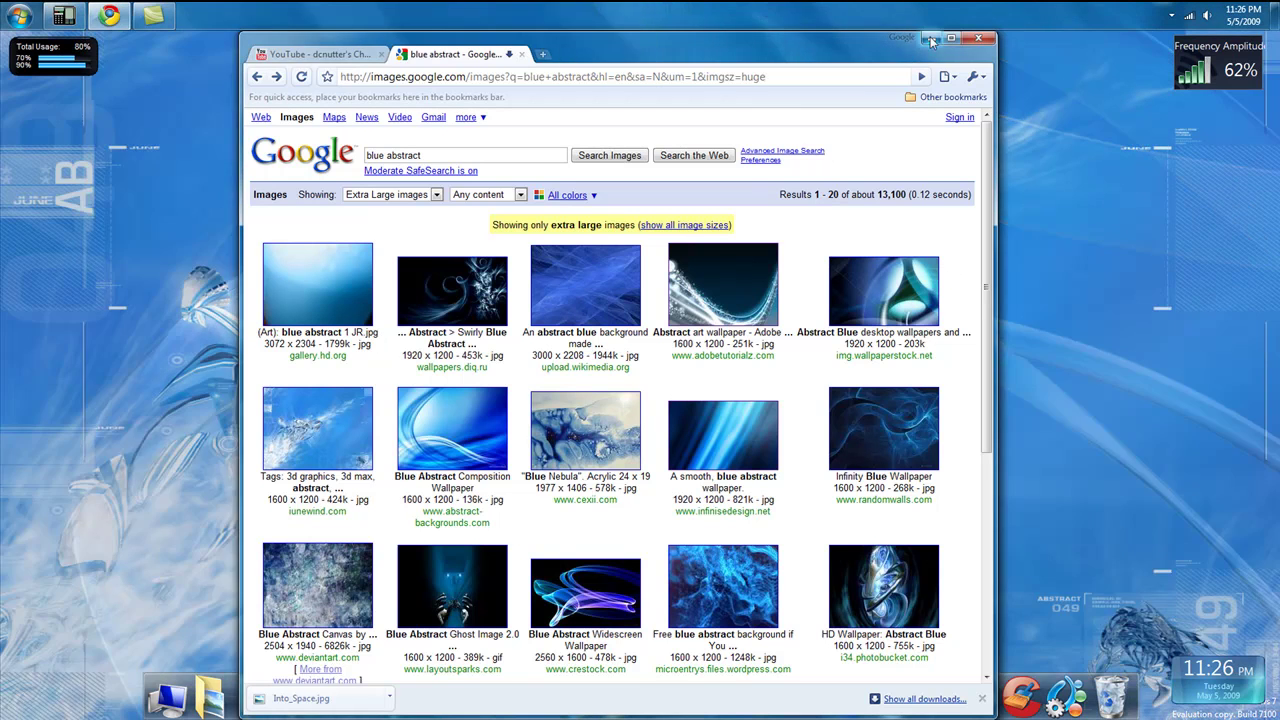
click(930, 40)
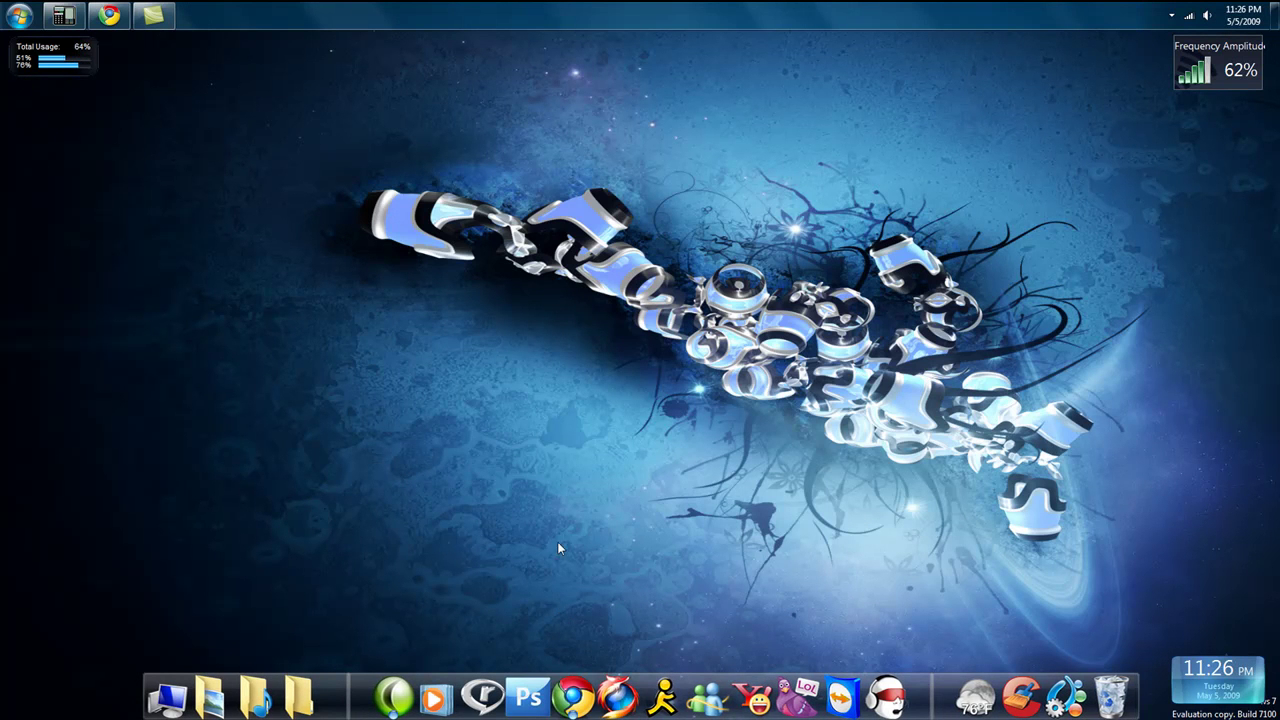
Turn on Show desktop icons from the desktop's View menu.
right_click(291, 296)
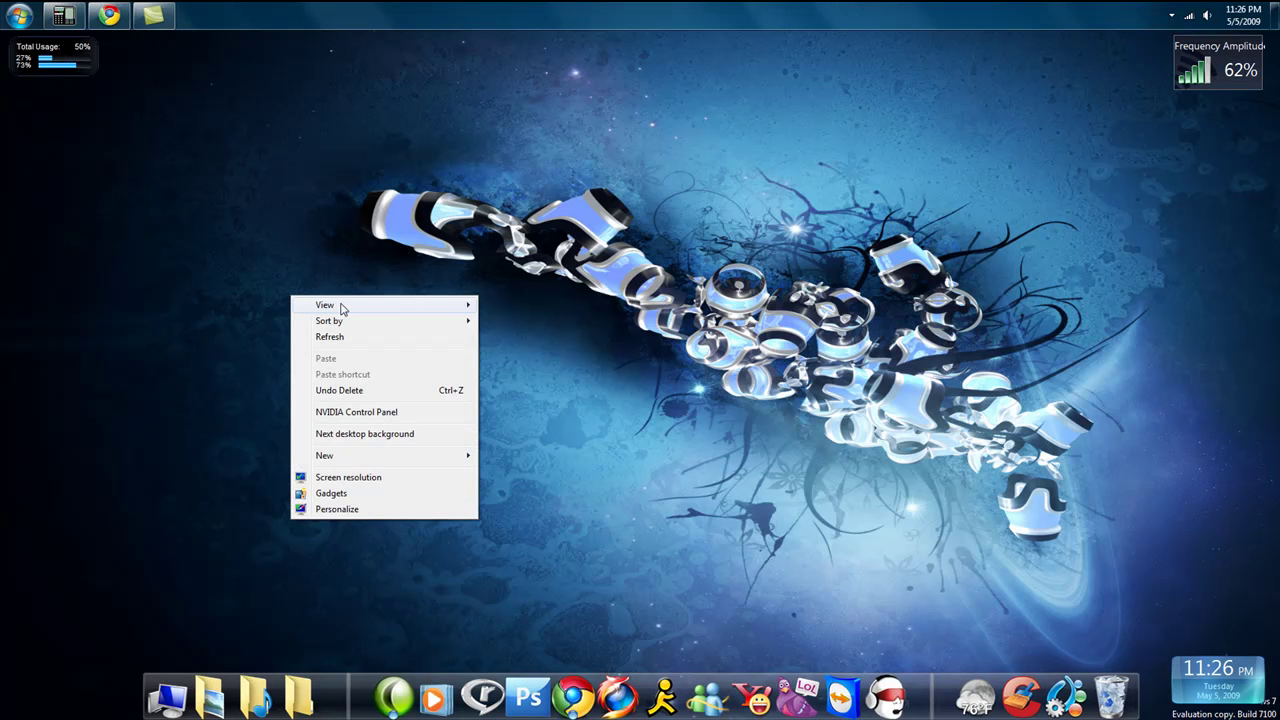
mouse_move(345, 306)
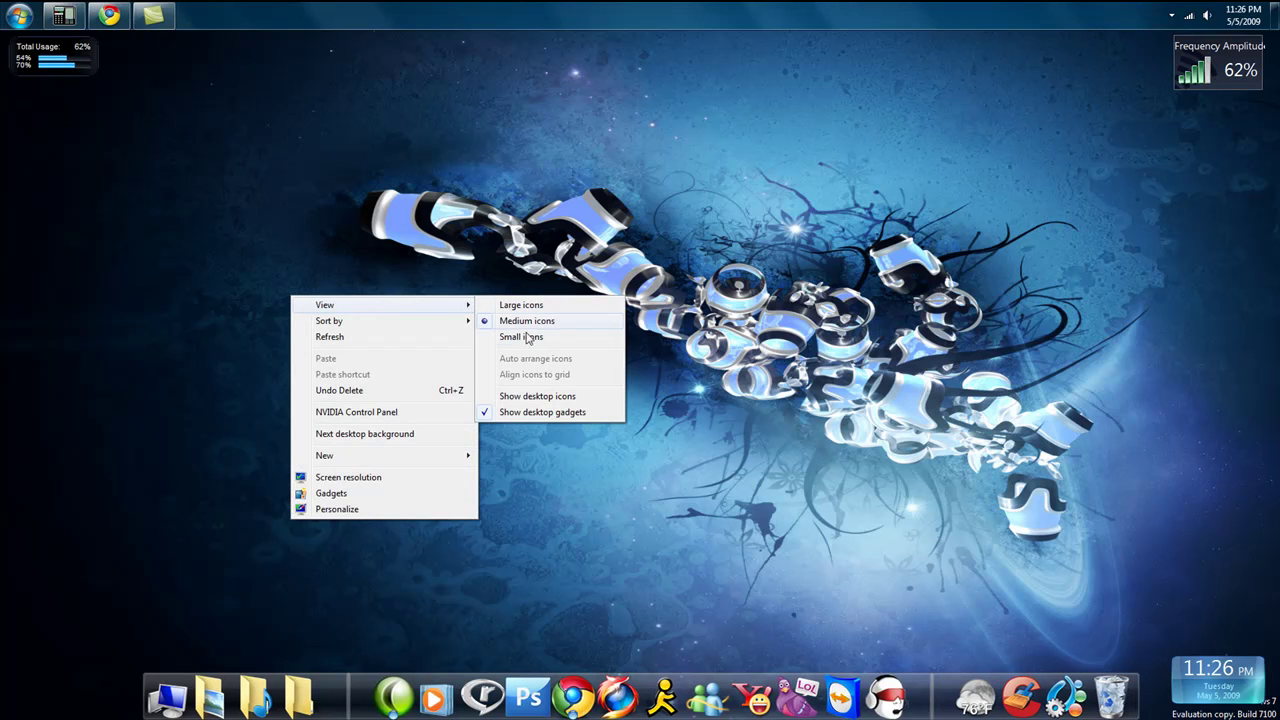
click(540, 399)
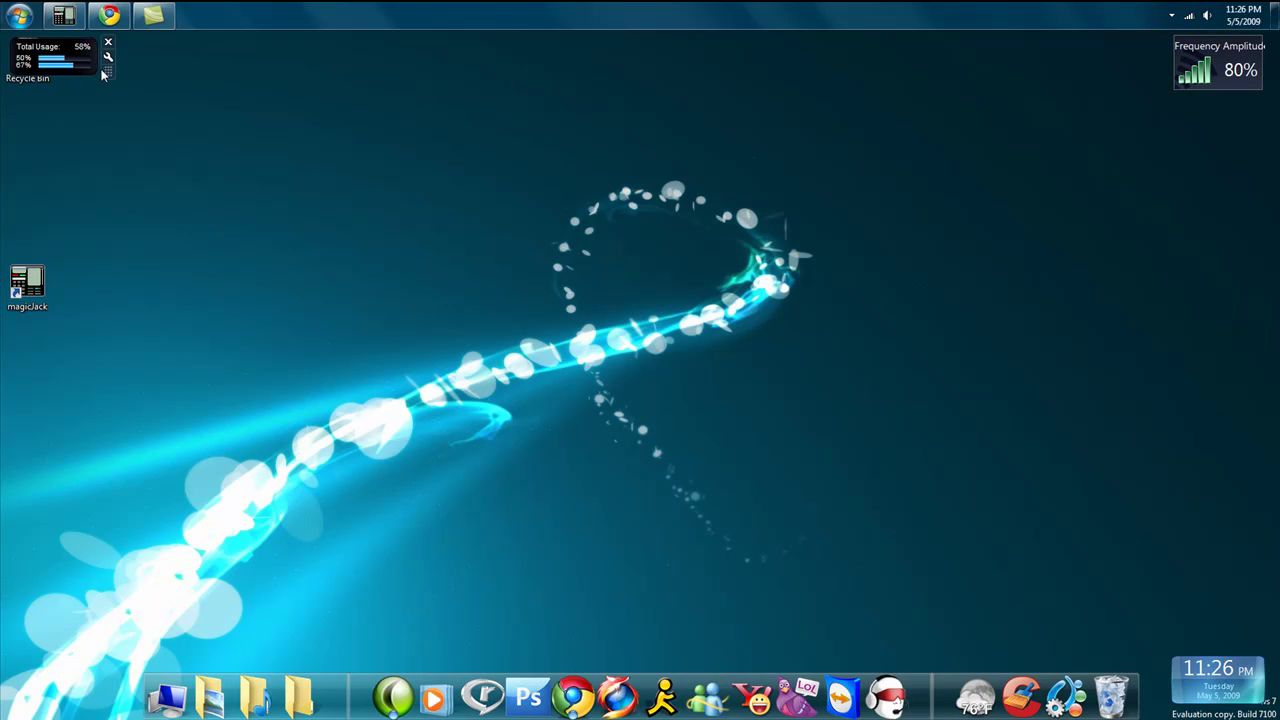
Add magicJack to the dock, delete its desktop shortcut, then launch and close it from the dock.
mouse_move(107, 78)
mouse_down()
mouse_move(310, 74)
mouse_move(100, 70)
mouse_up()
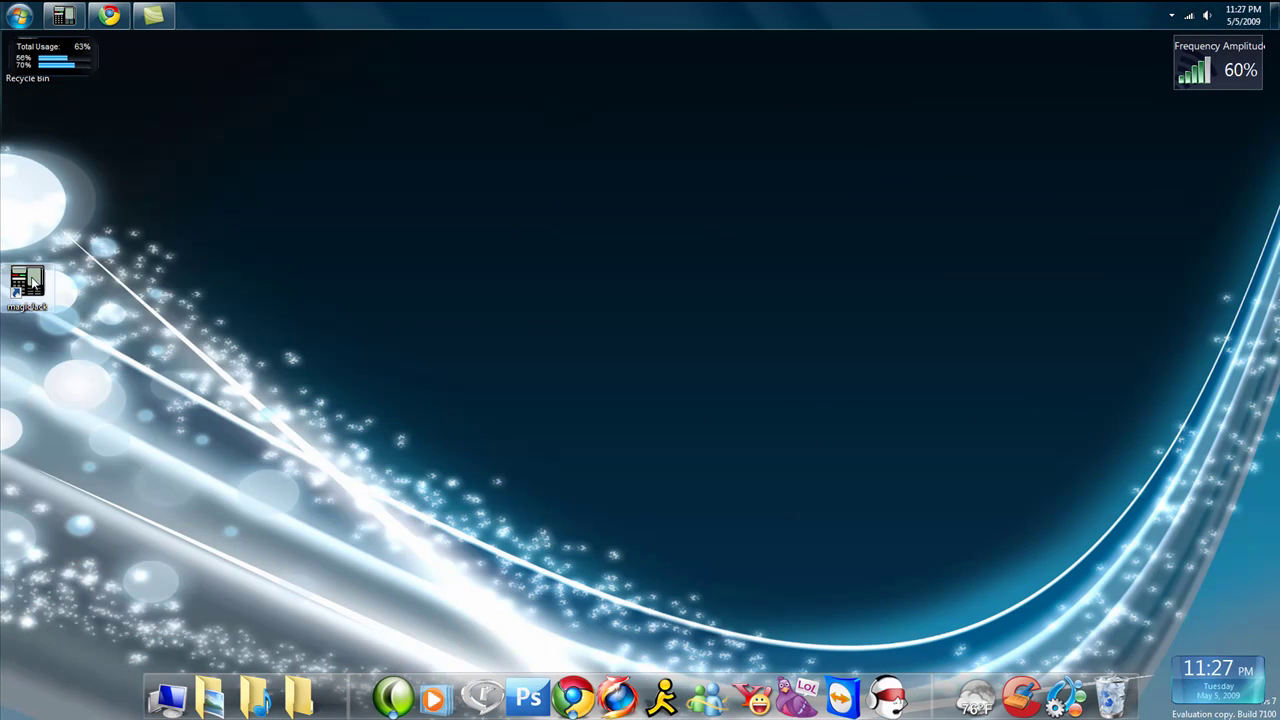
drag(32, 284, 360, 685)
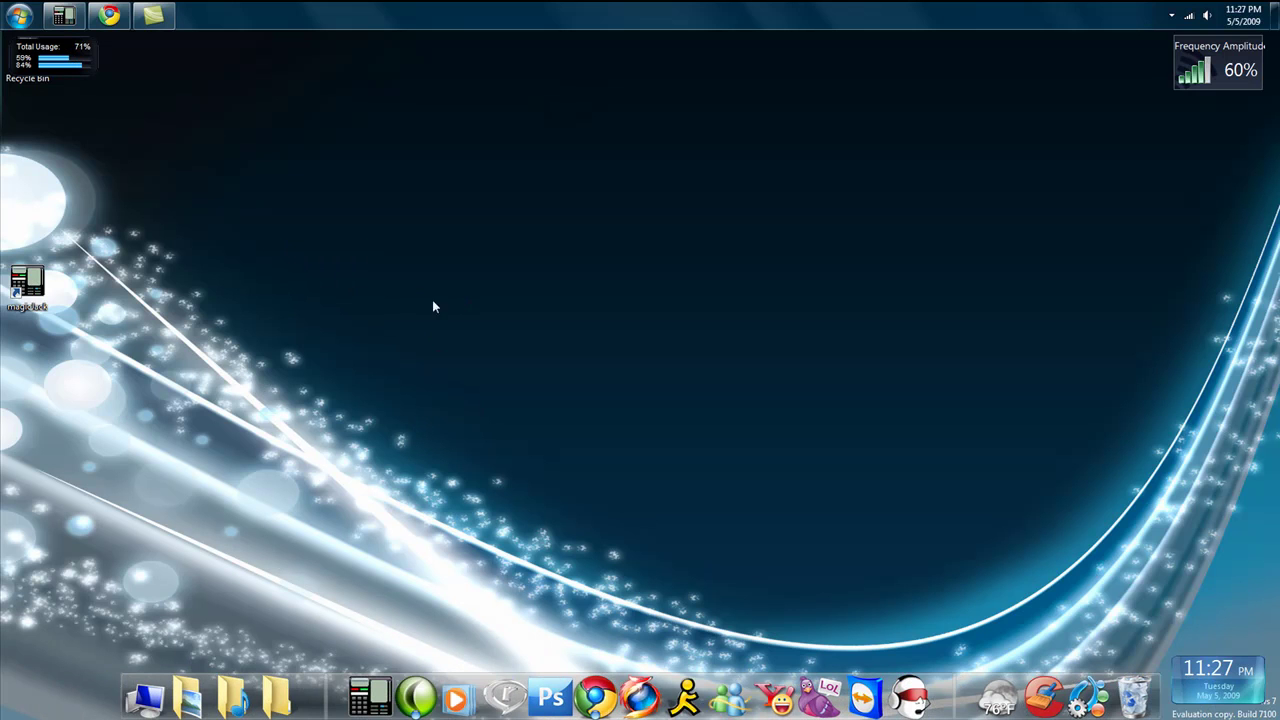
drag(376, 306, 152, 280)
key(Delete)
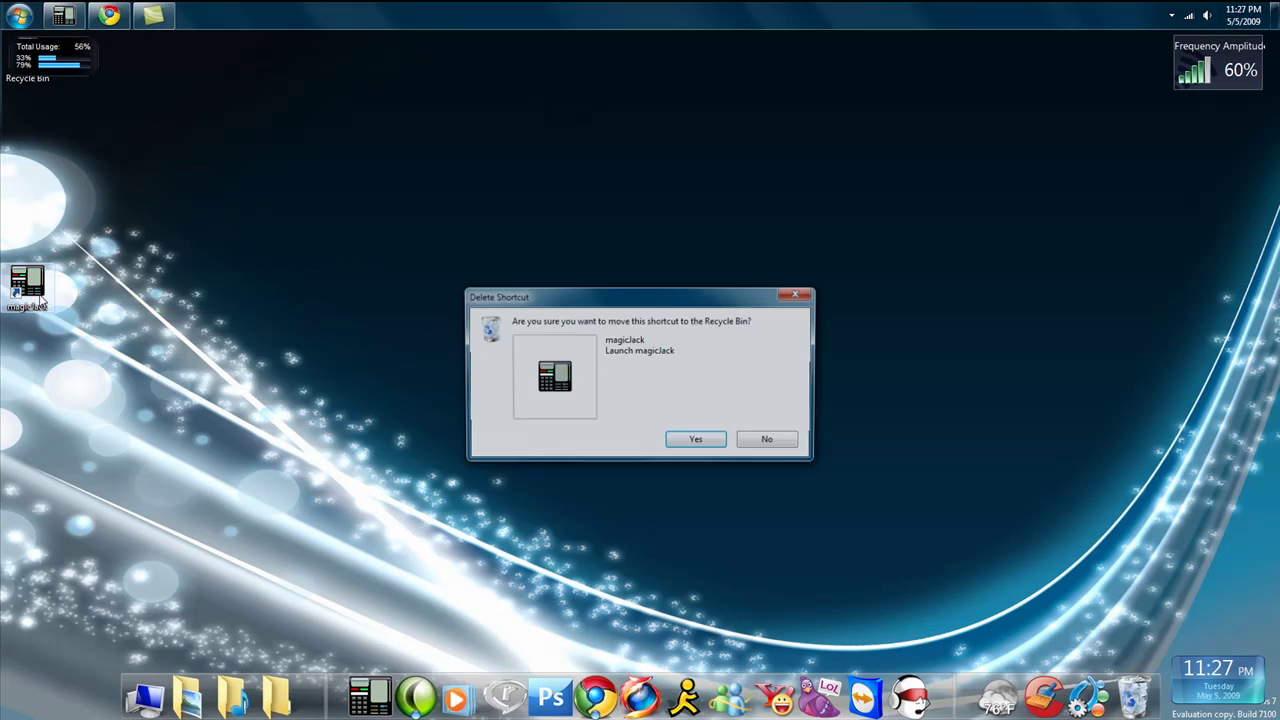
click(697, 445)
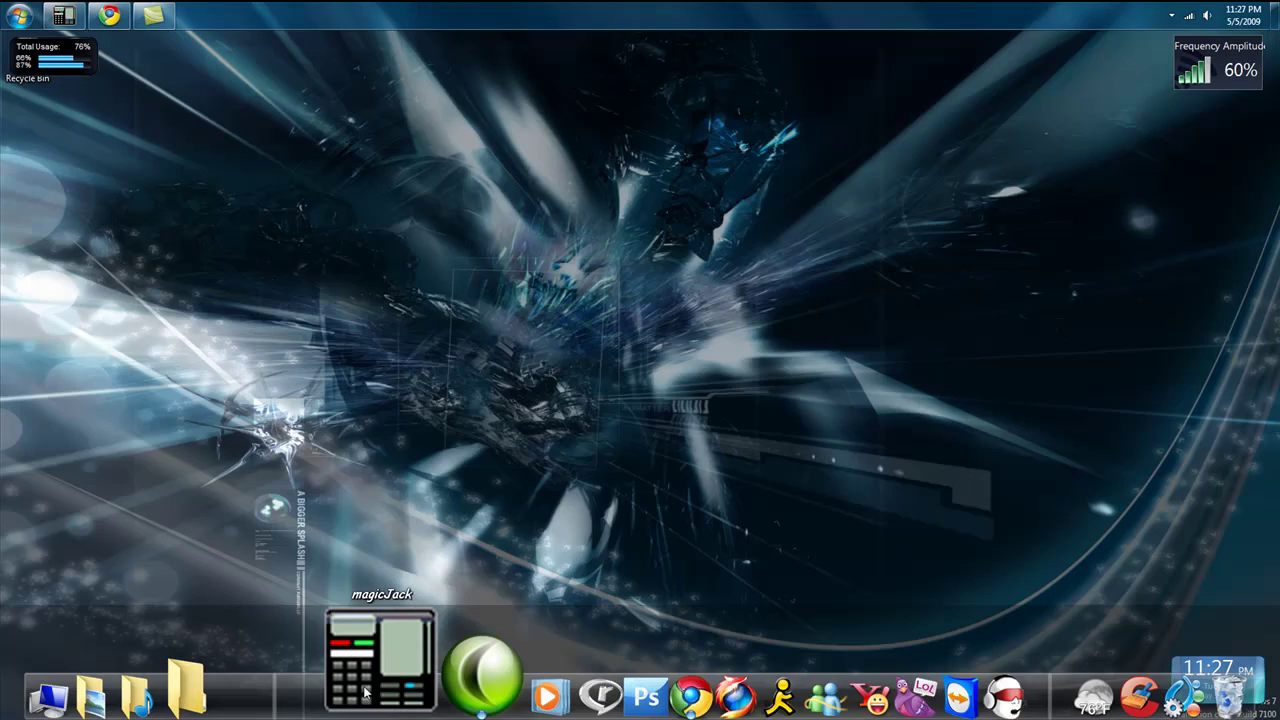
click(382, 650)
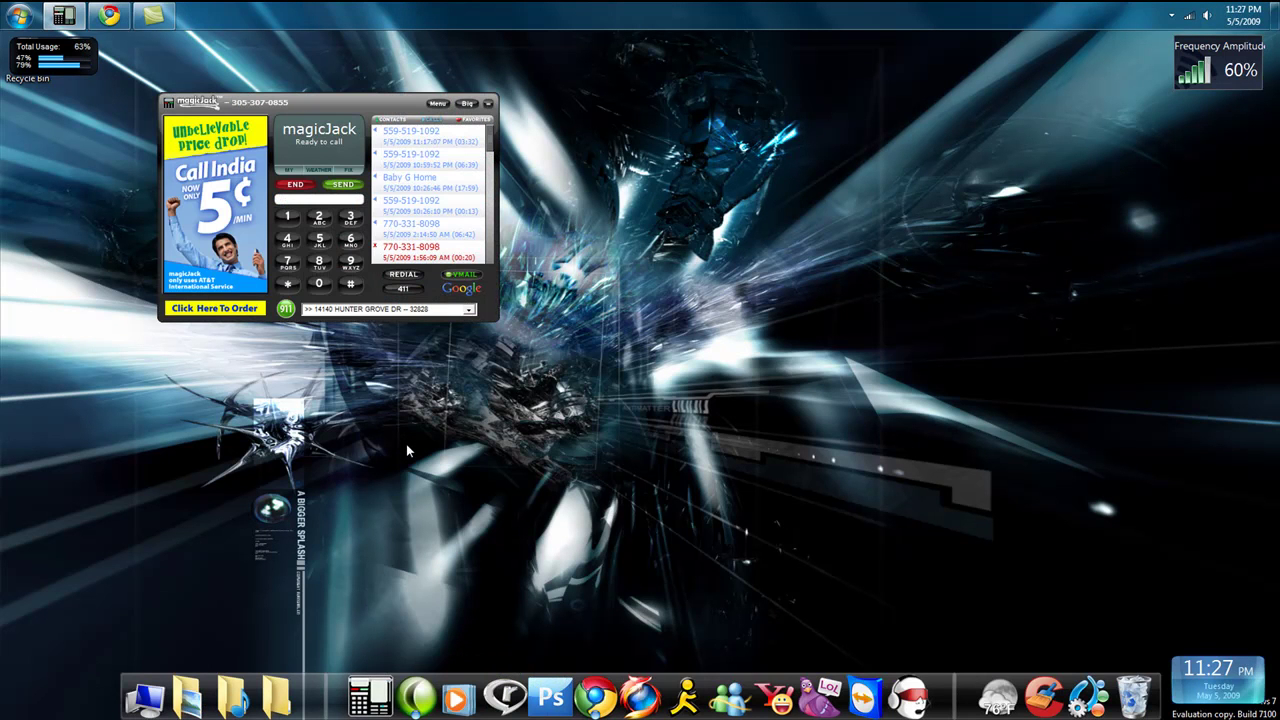
click(487, 104)
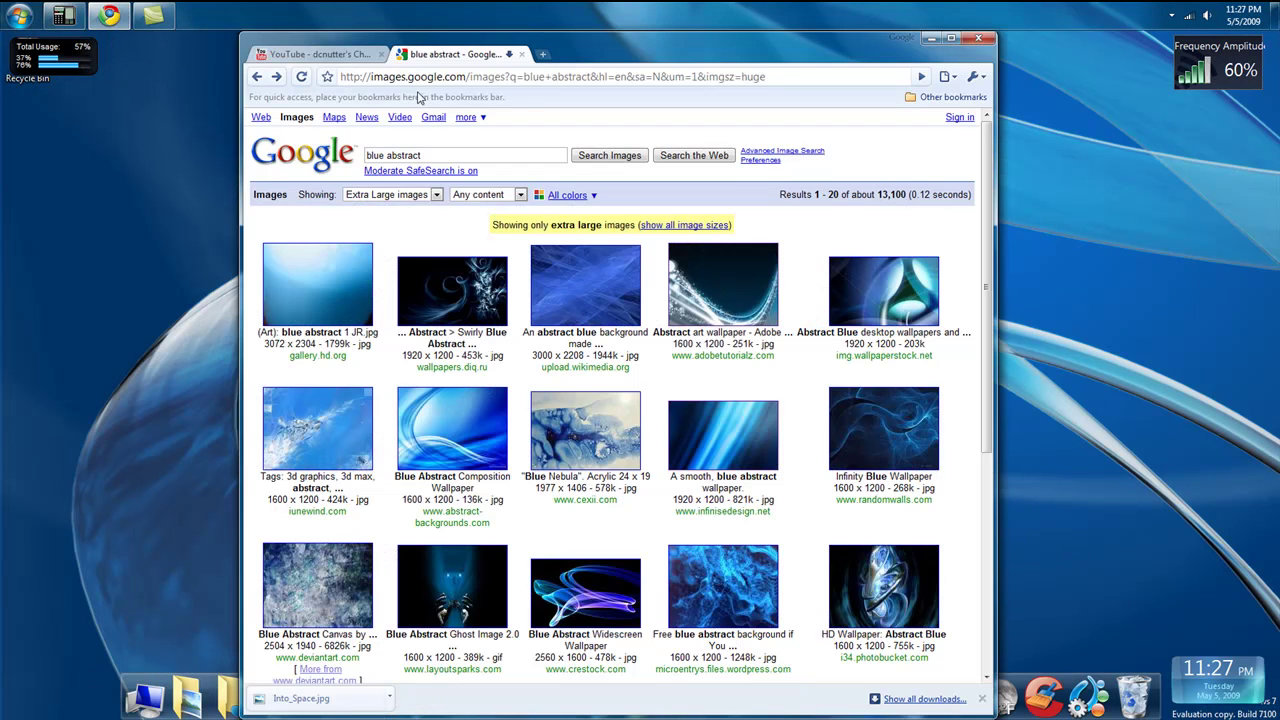
Search Google for 'object dock' and open the Stardock ObjectDock product page.
click(522, 76)
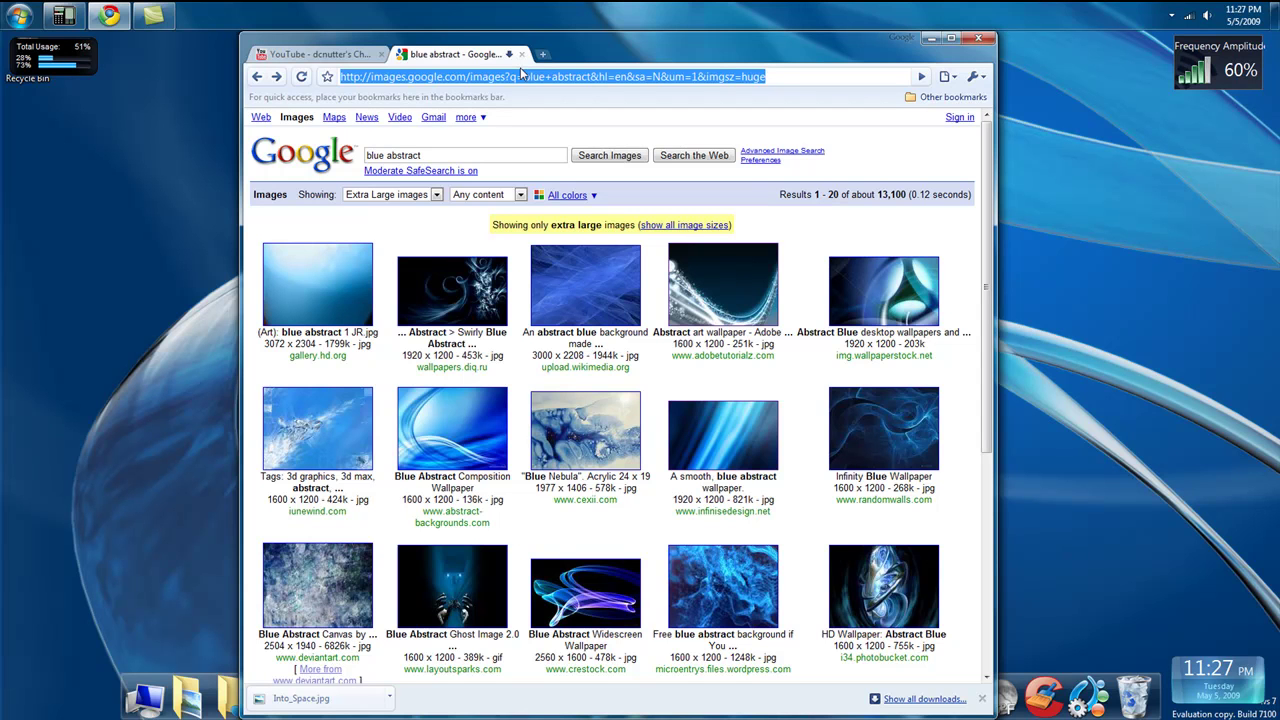
text(obje)
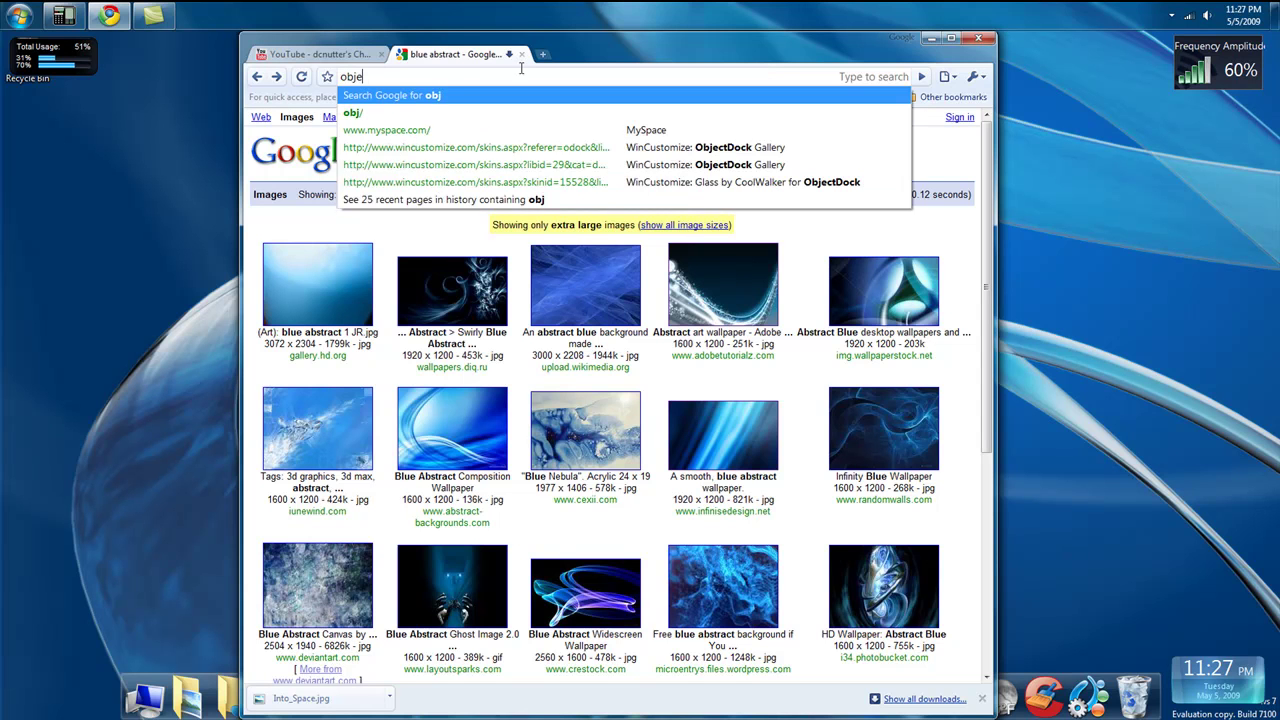
text(ct dock)
key(Return)
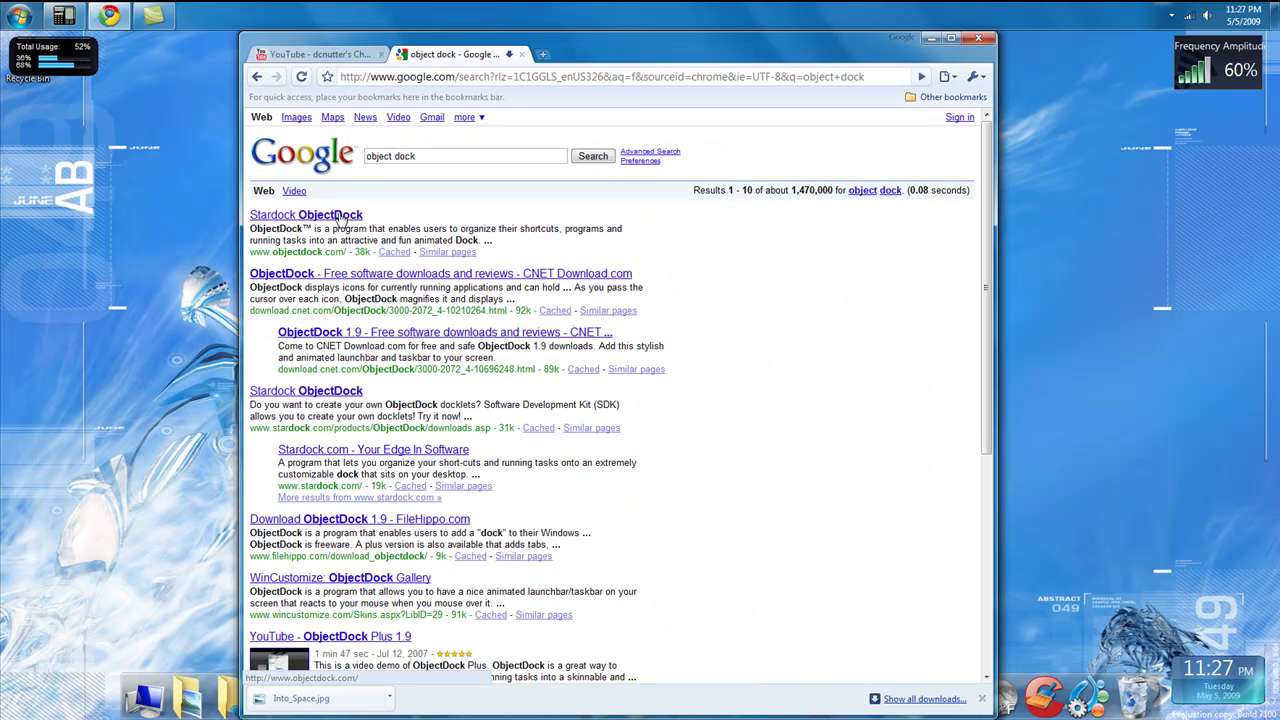
click(339, 216)
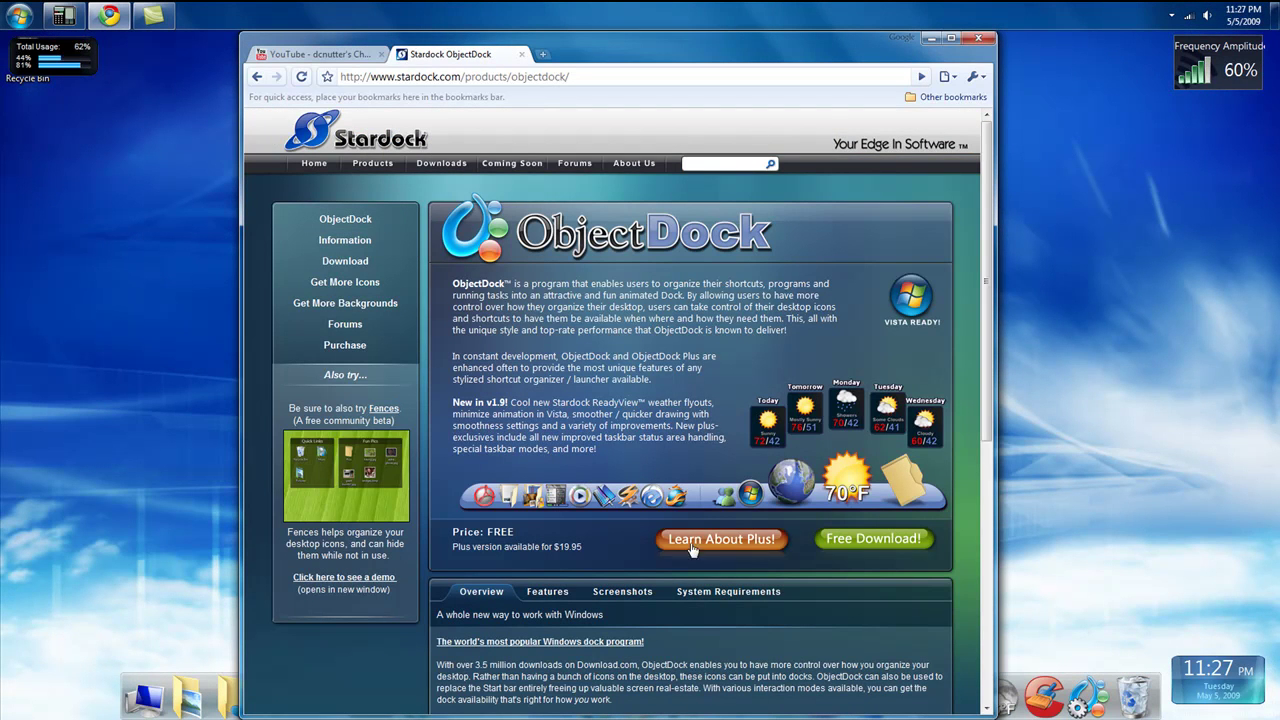
Start downloading the free ObjectDock installer objectdock_public.exe and keep the file.
click(857, 543)
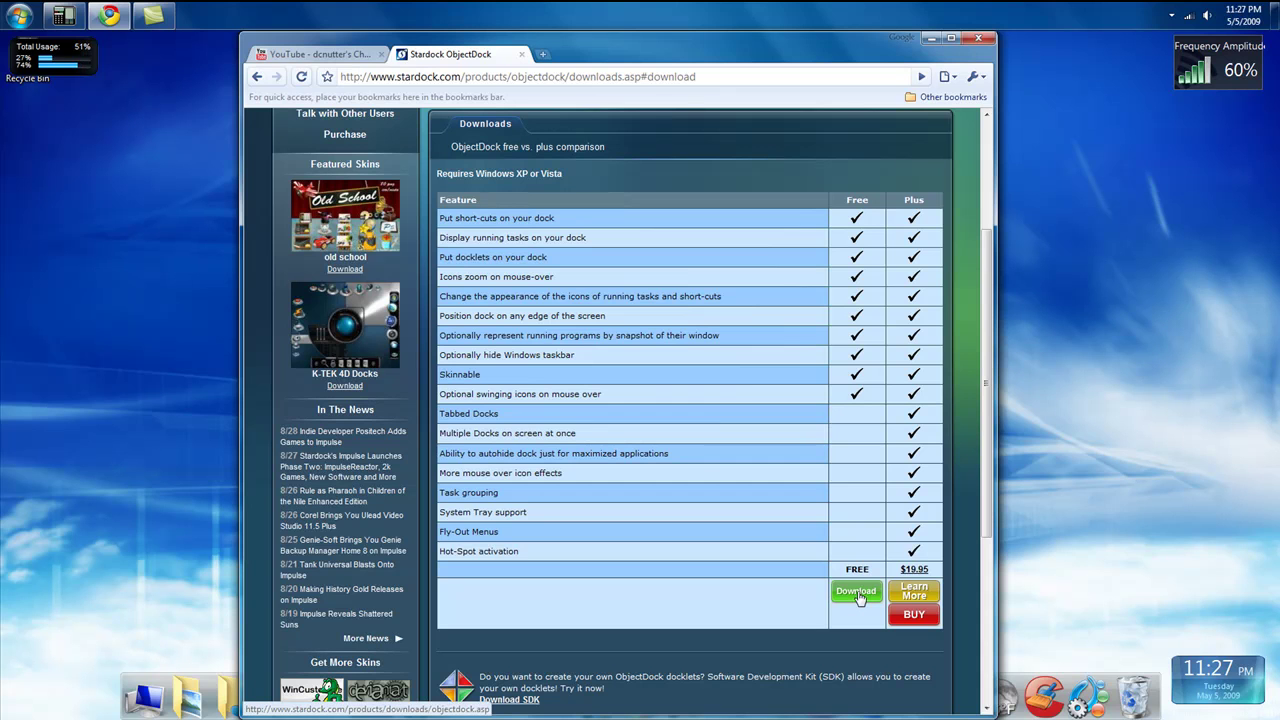
click(856, 592)
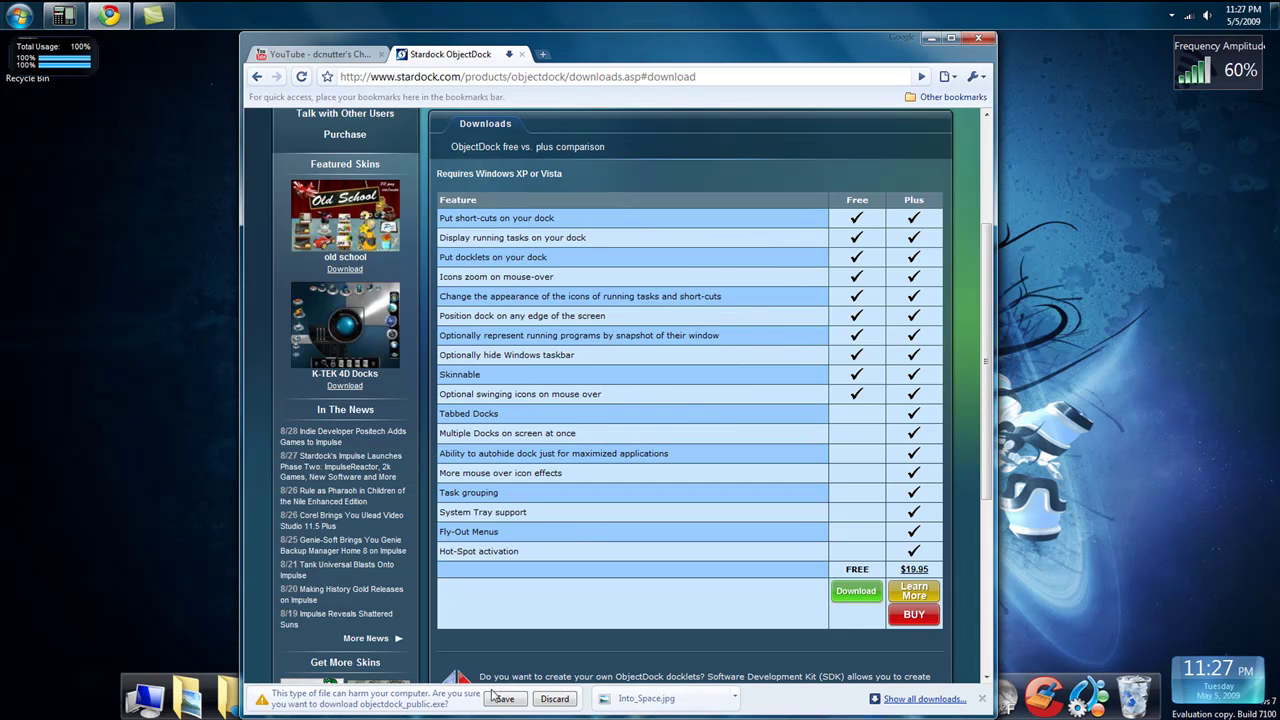
click(505, 699)
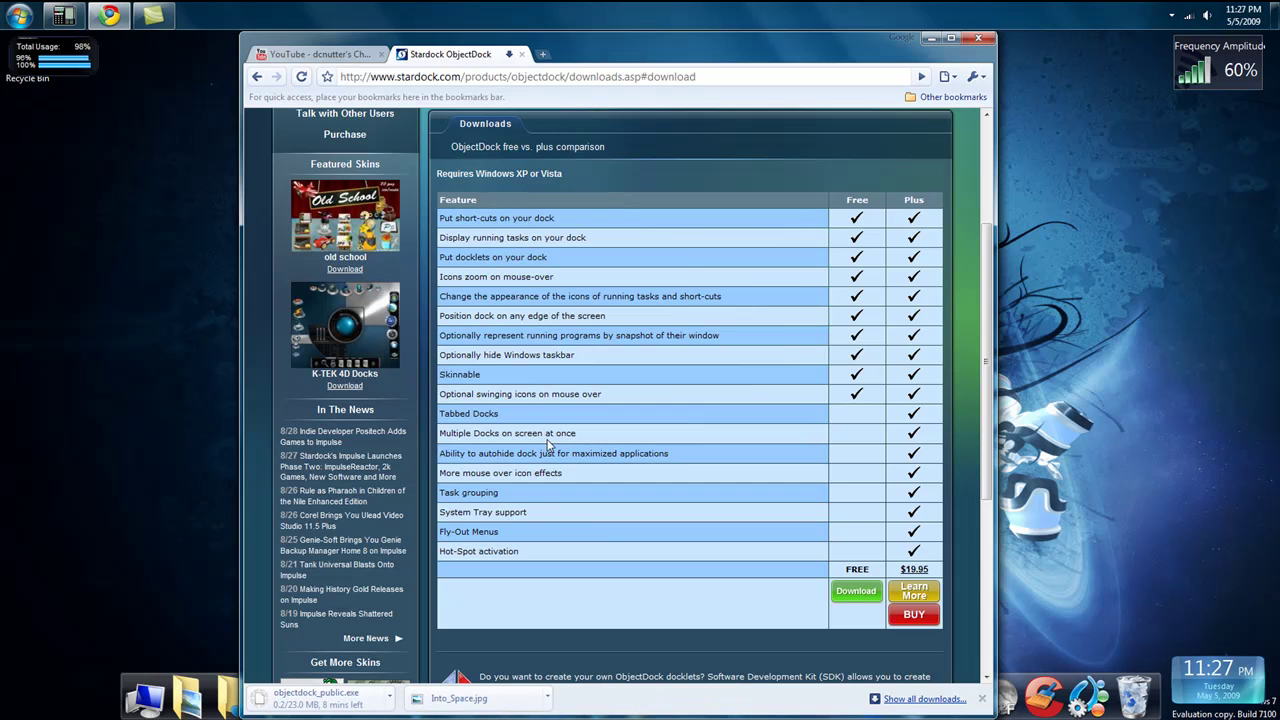
Cancel the objectdock_public.exe download and minimize Chrome.
click(389, 700)
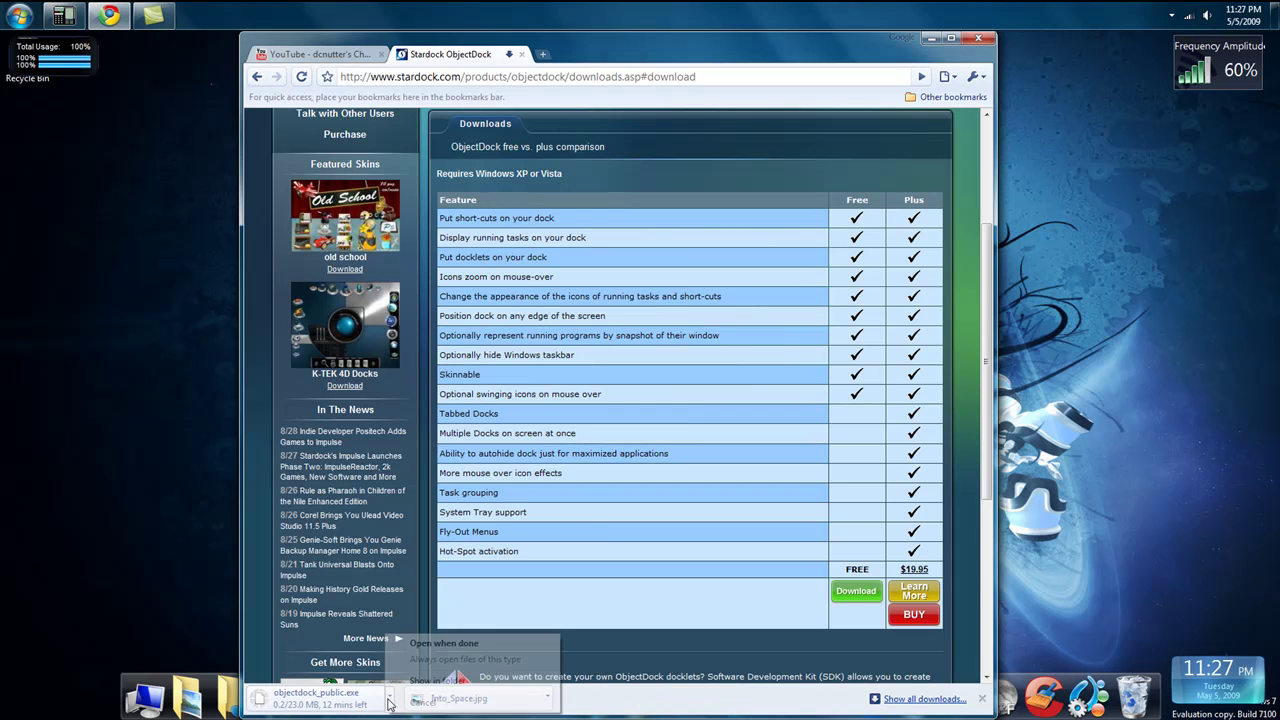
click(425, 701)
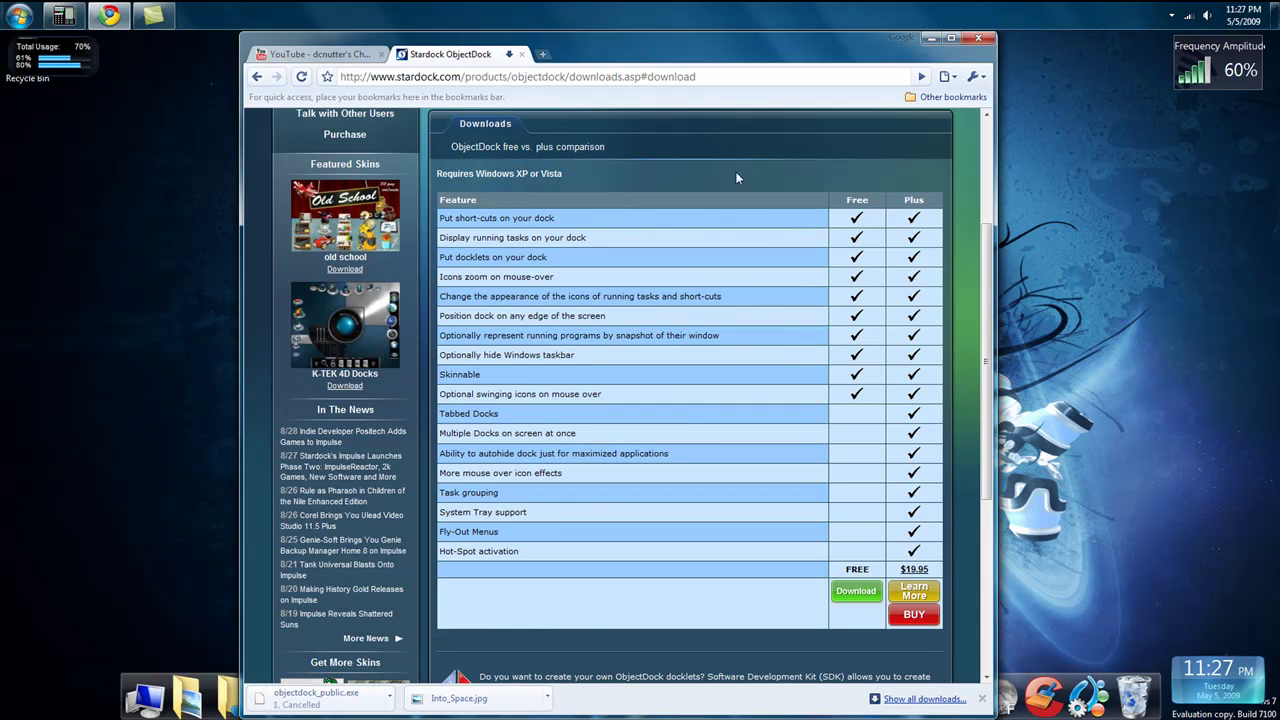
click(929, 39)
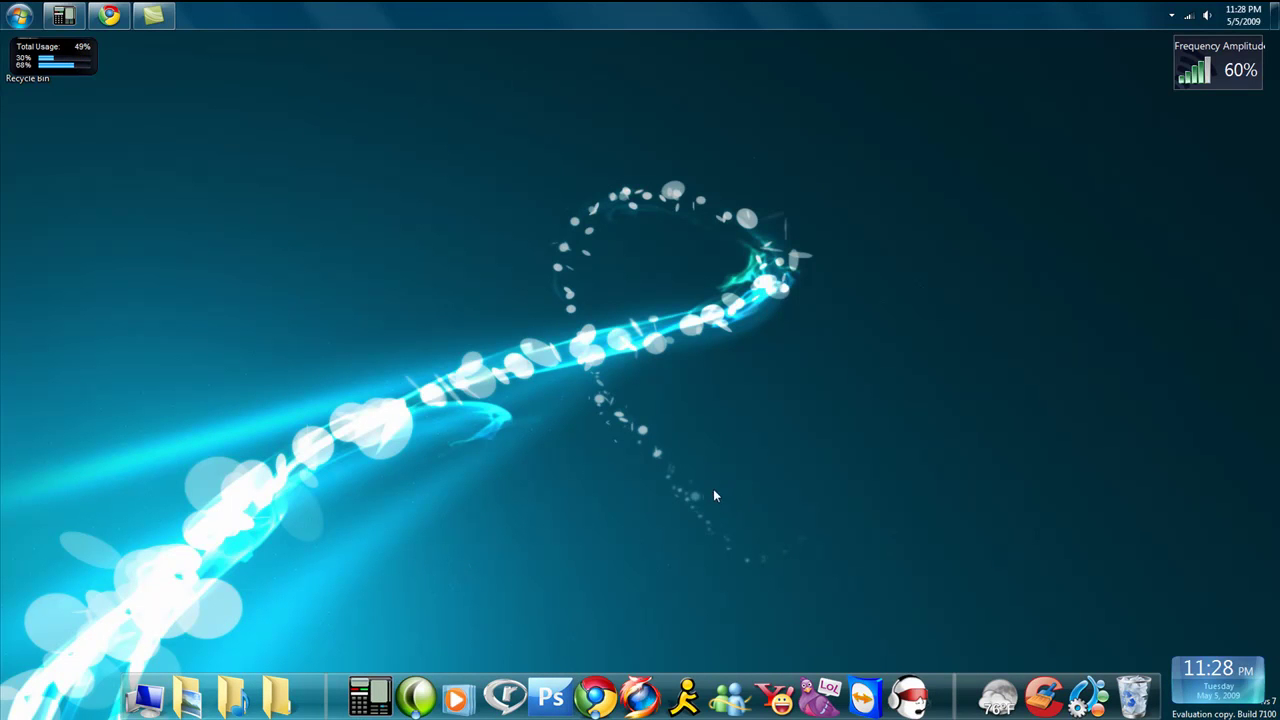
Drag an item from the left side of the desktop.
drag(20, 183, 232, 236)
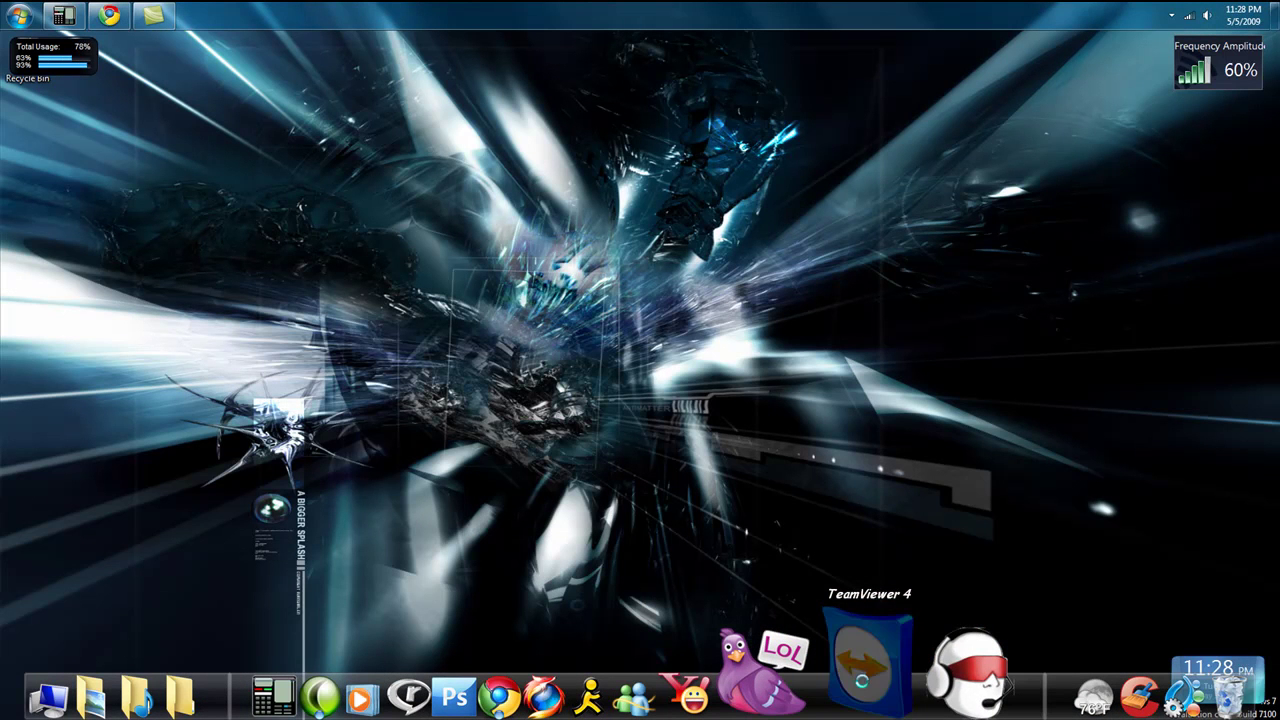
Open the TeamViewer 4 entry's properties and browse for a new image, closing both image dialogs unchanged.
right_click(864, 683)
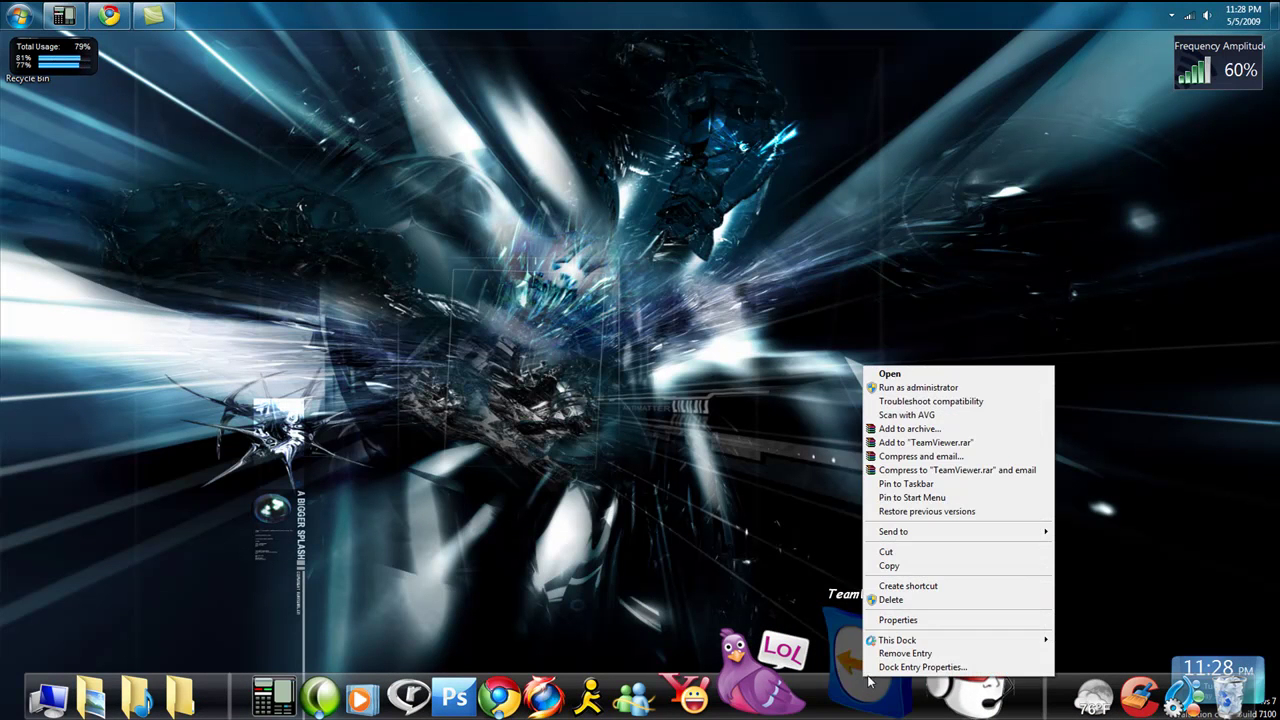
click(903, 668)
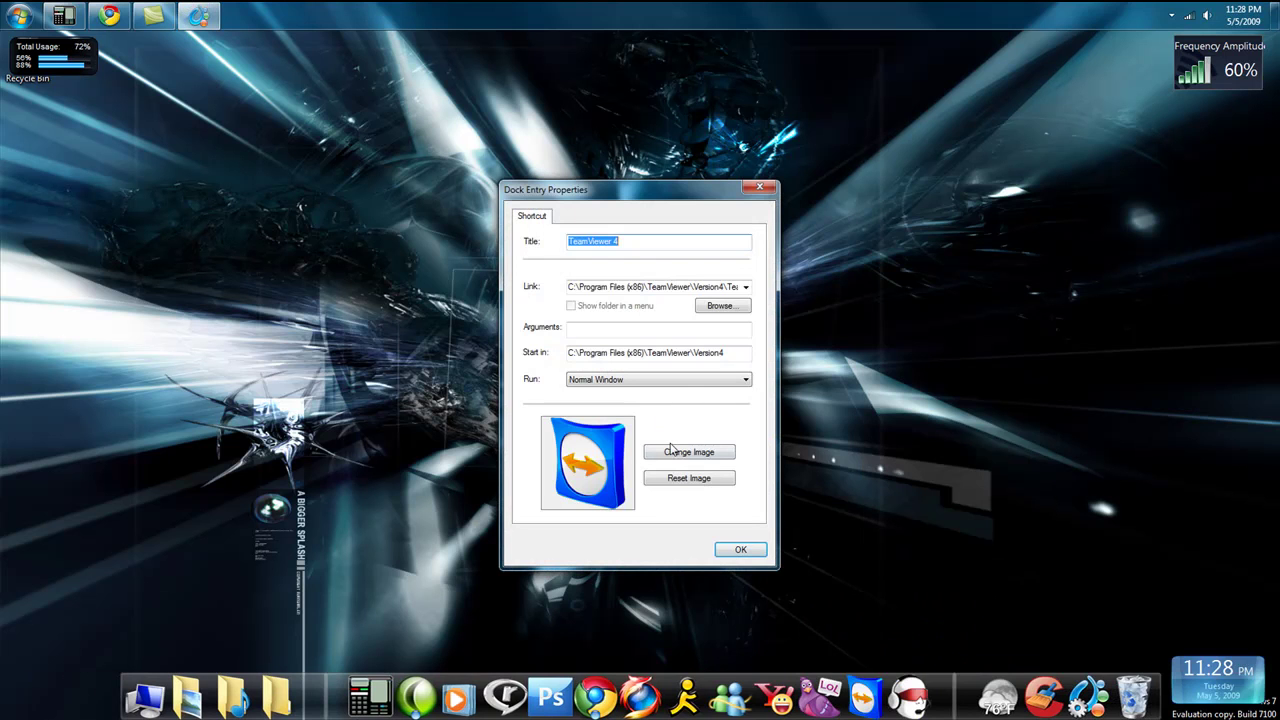
click(688, 452)
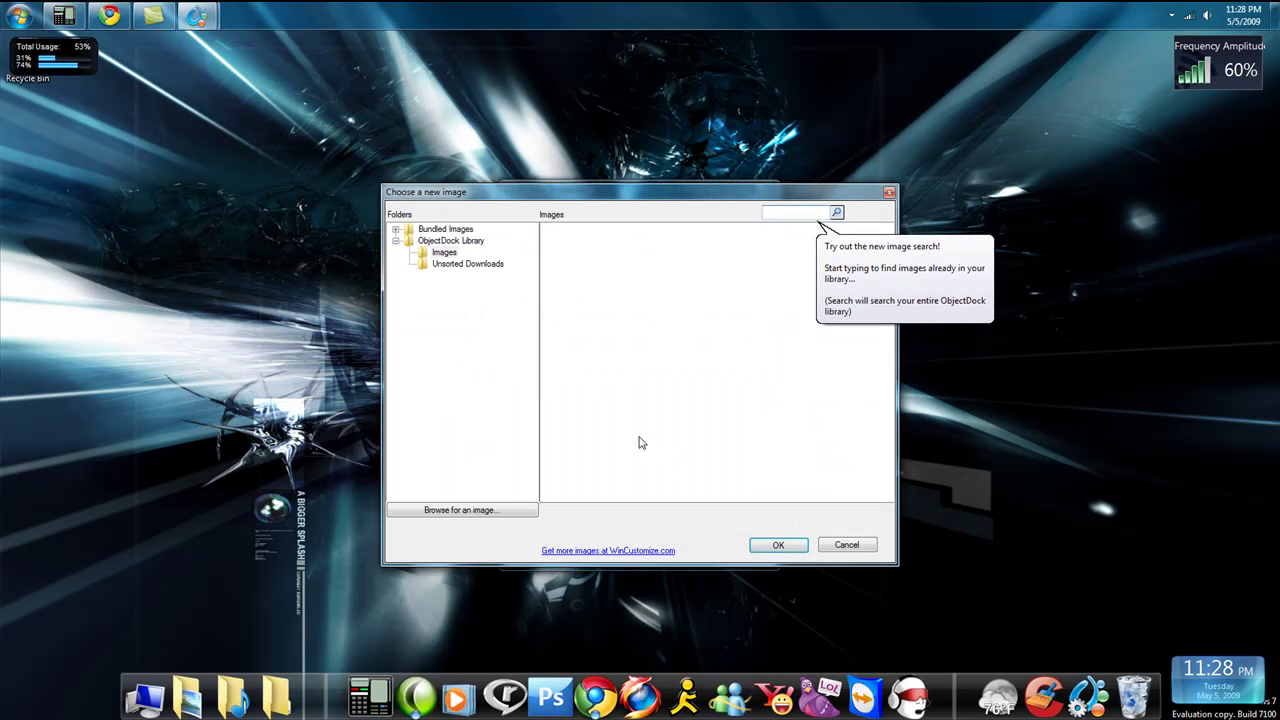
click(490, 512)
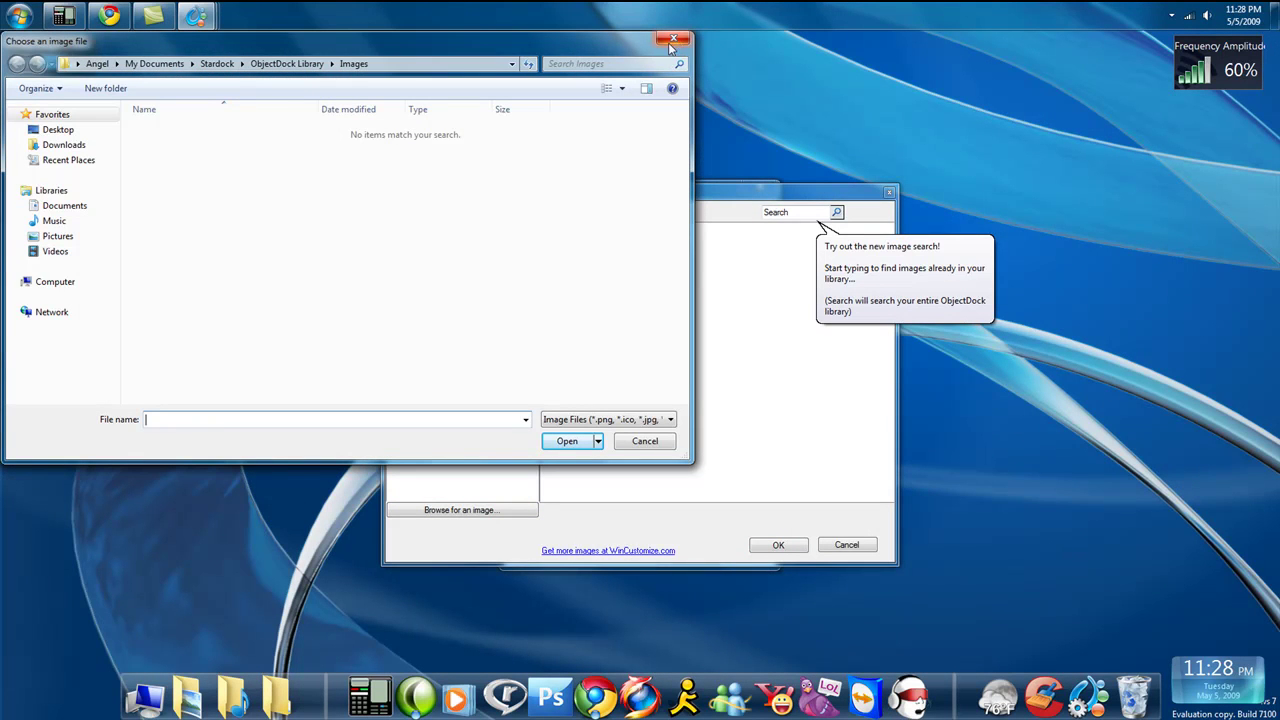
click(673, 40)
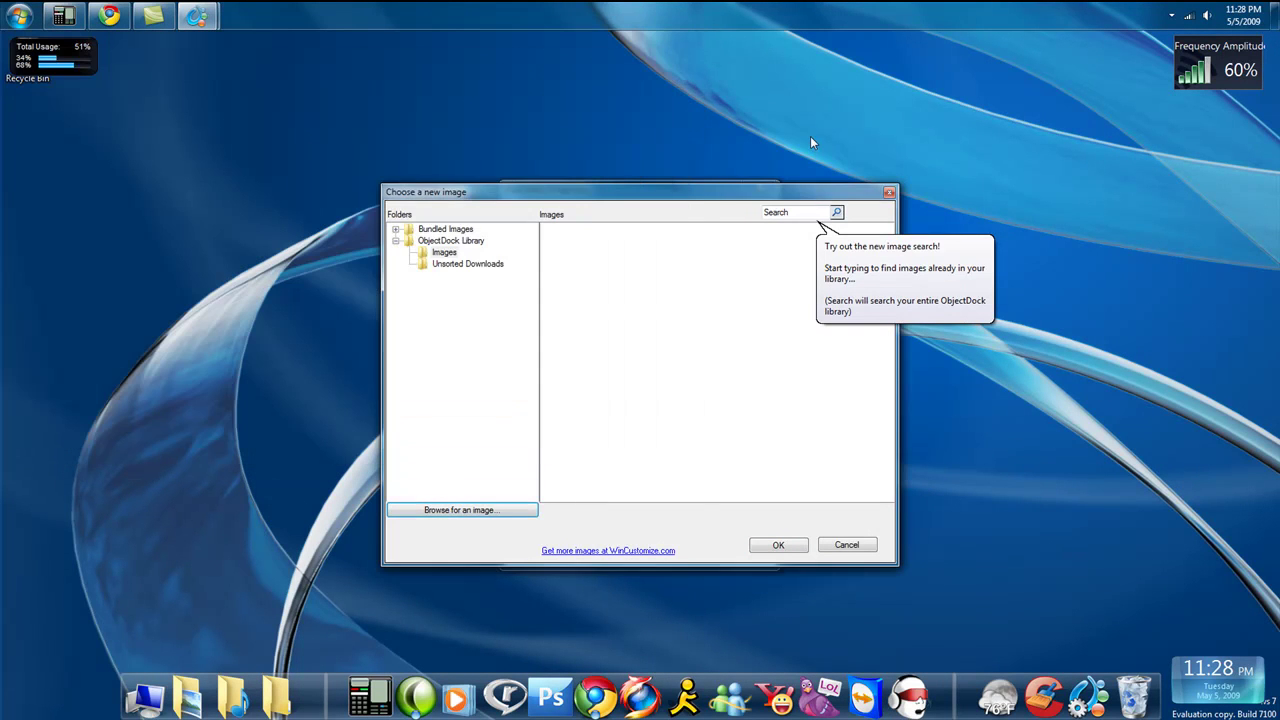
click(889, 193)
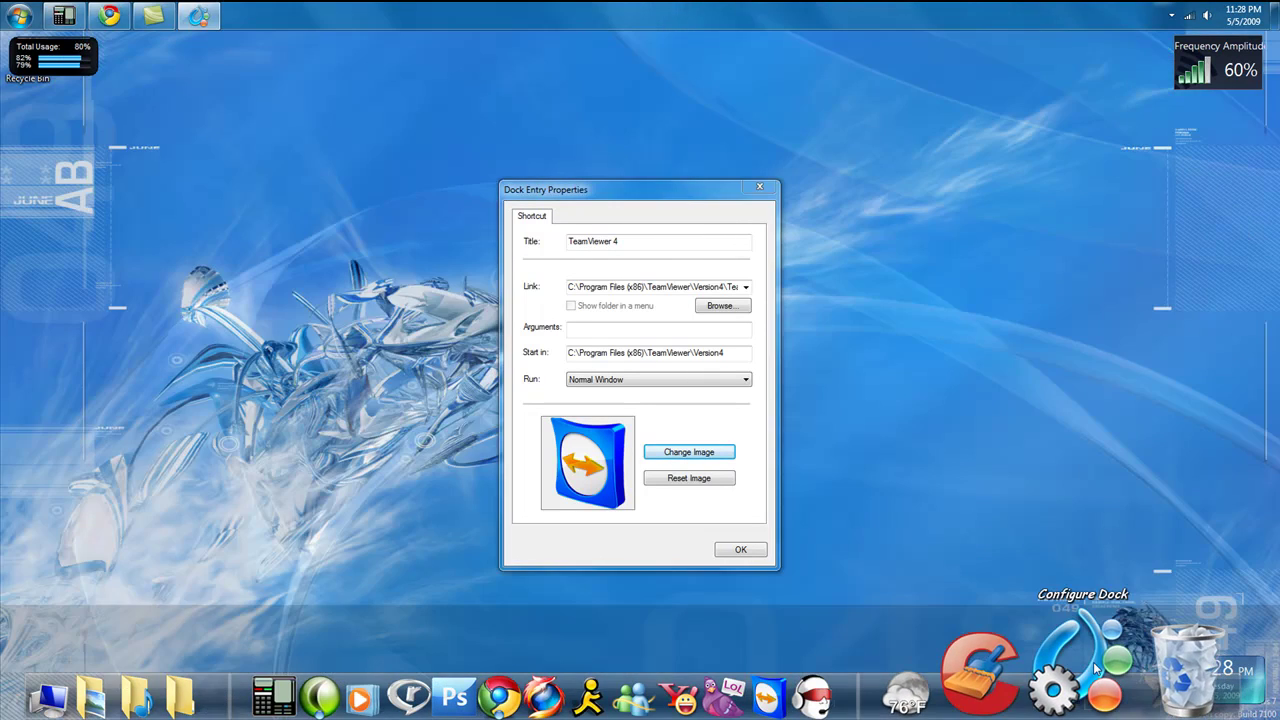
Open ObjectDock Properties and look through the themes, docklets and Appearance tabs.
click(1093, 662)
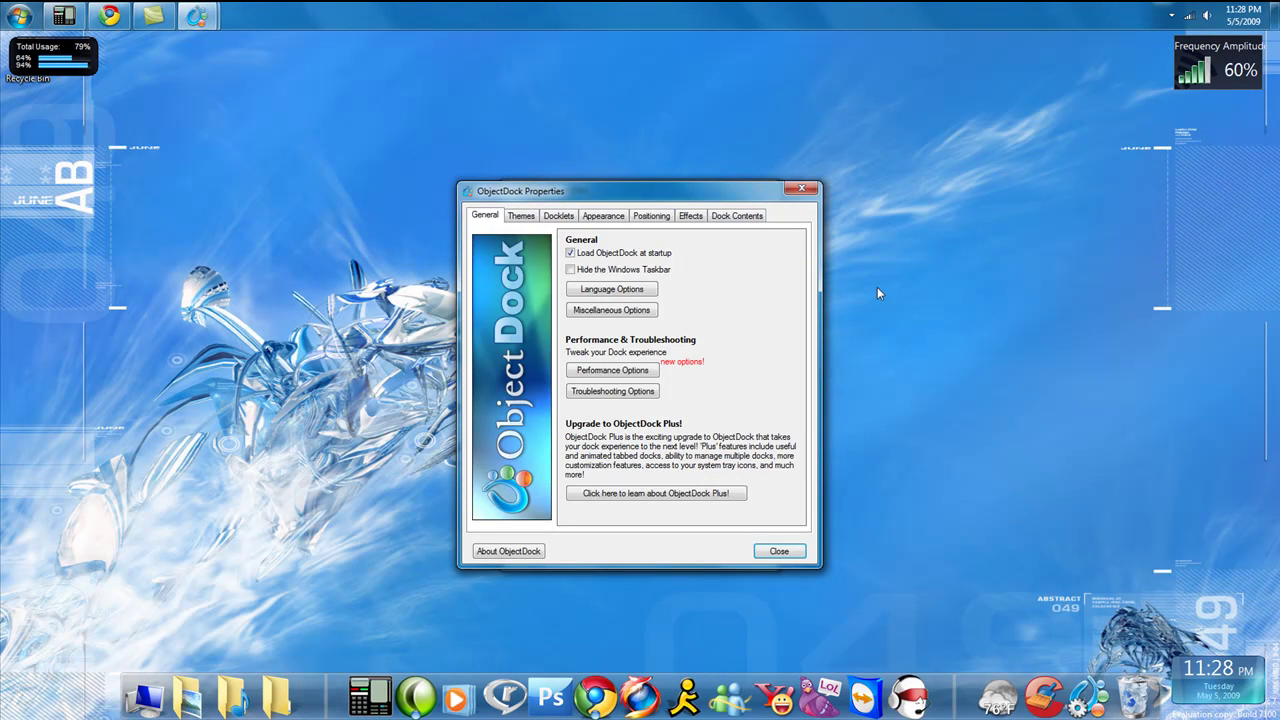
click(521, 216)
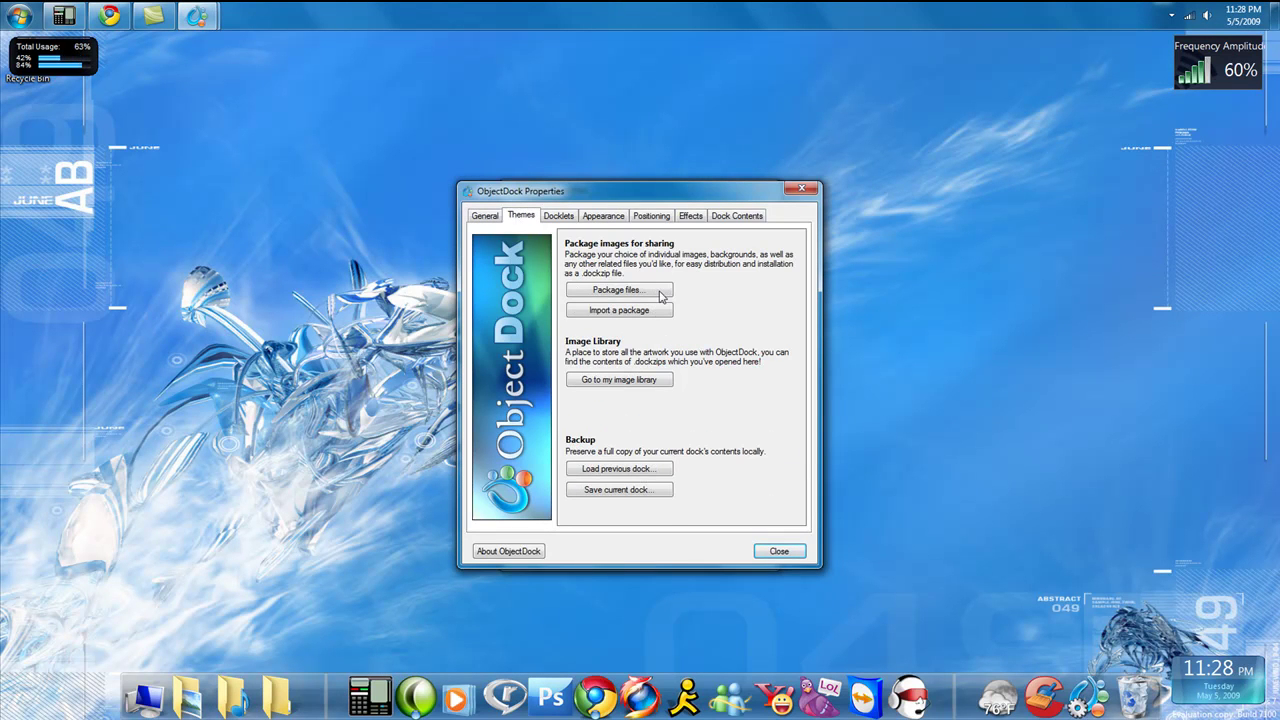
click(558, 215)
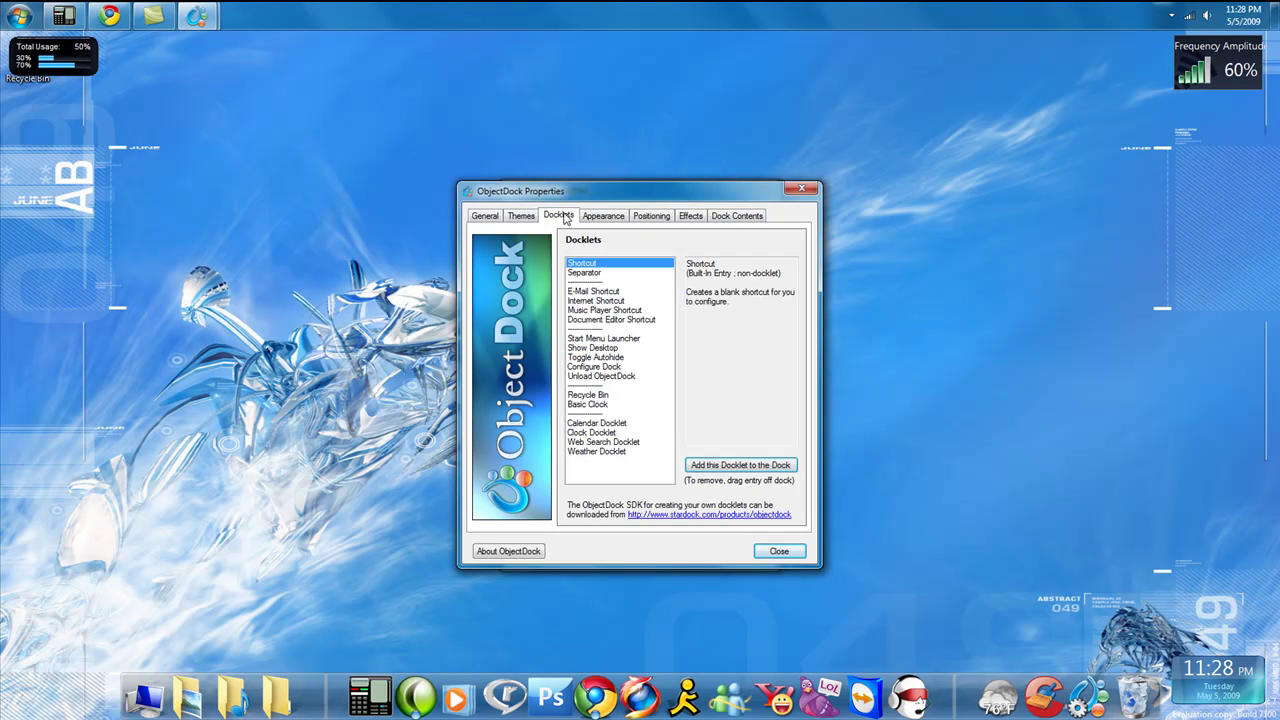
click(600, 218)
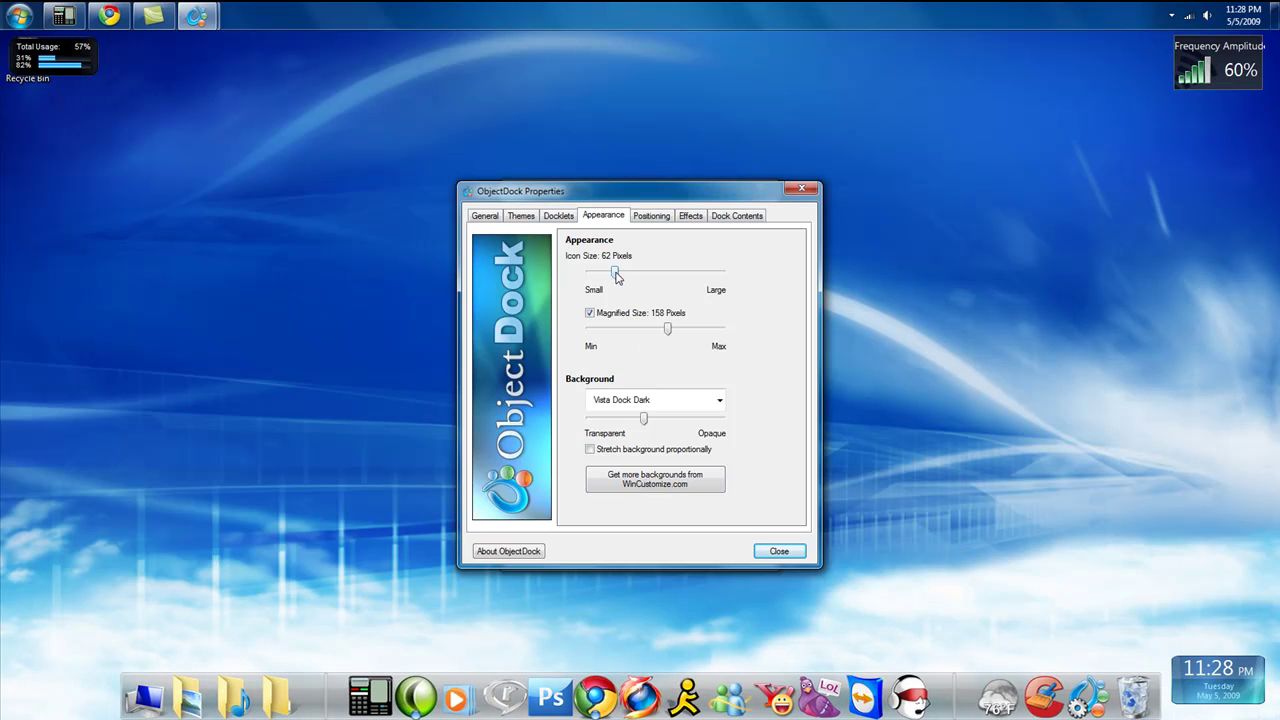
Adjust the icon size and set Magnified Size to 256, then back down to 163 pixels.
mouse_move(617, 278)
mouse_down()
mouse_move(712, 280)
mouse_move(600, 290)
mouse_move(616, 289)
mouse_up()
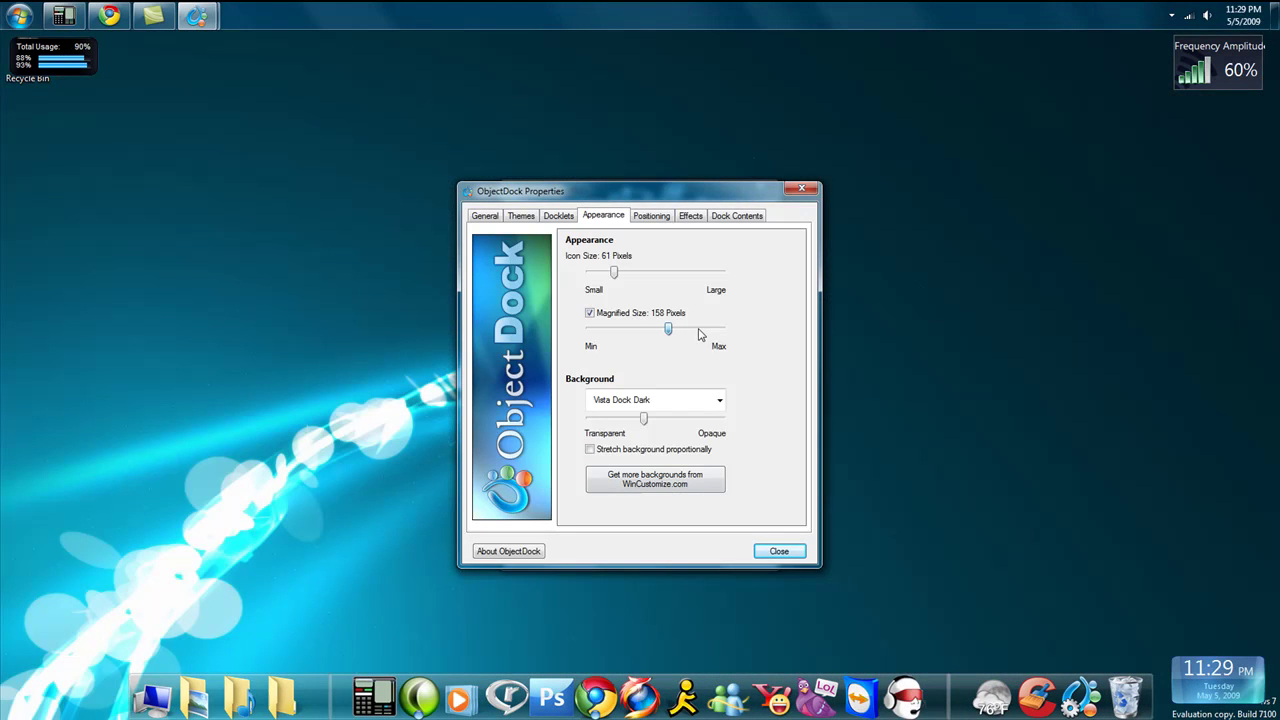
click(699, 334)
drag(697, 334, 733, 336)
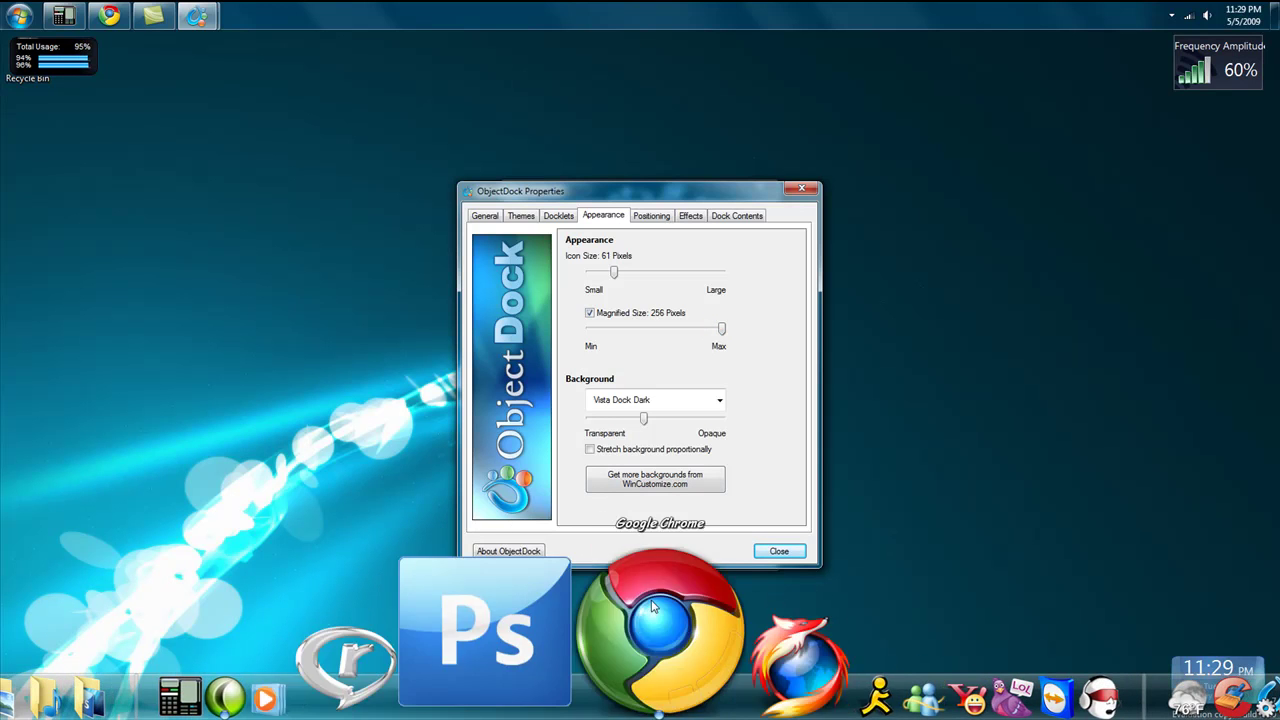
drag(721, 336, 670, 334)
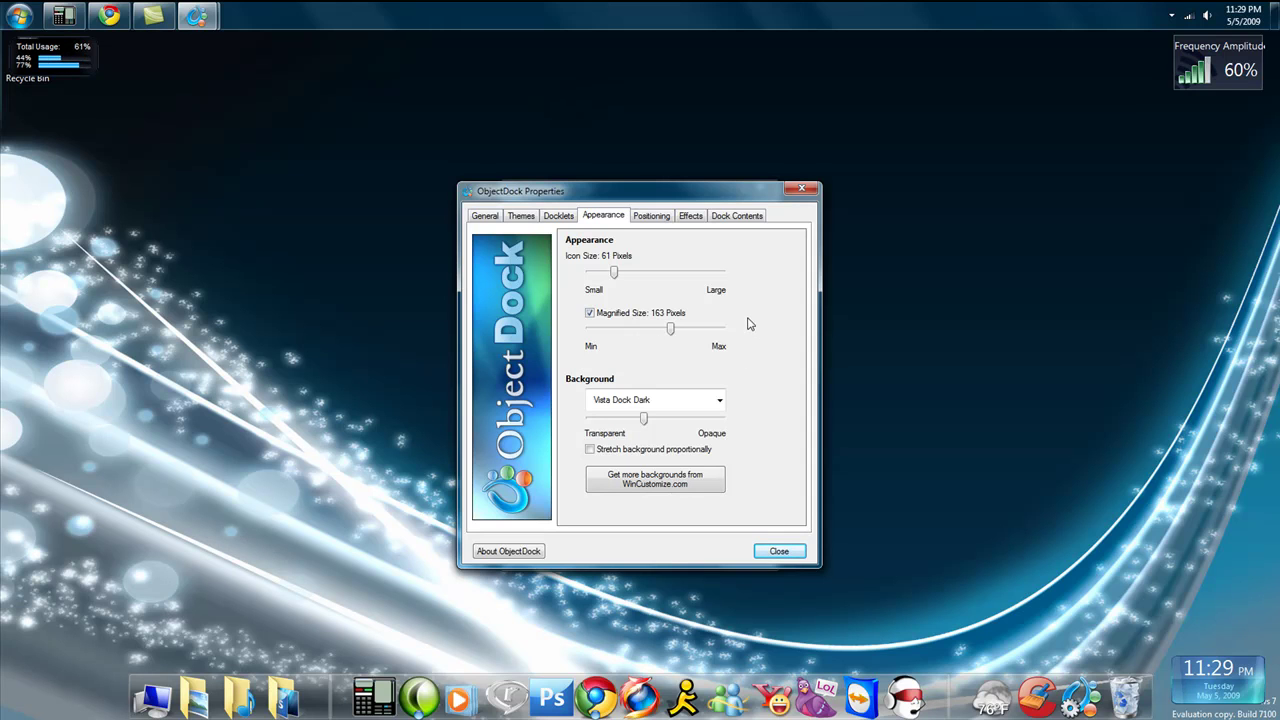
Close the TeamViewer 4 dock entry properties and turn off Show desktop icons.
click(801, 189)
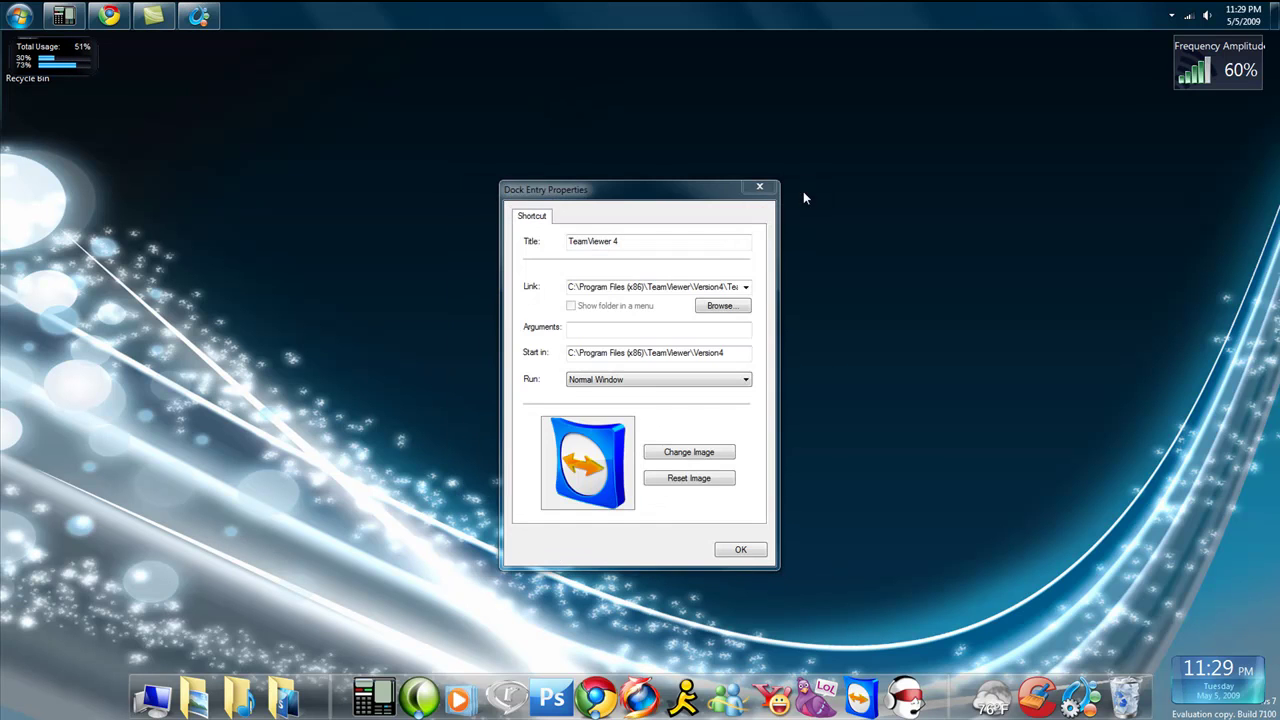
click(760, 187)
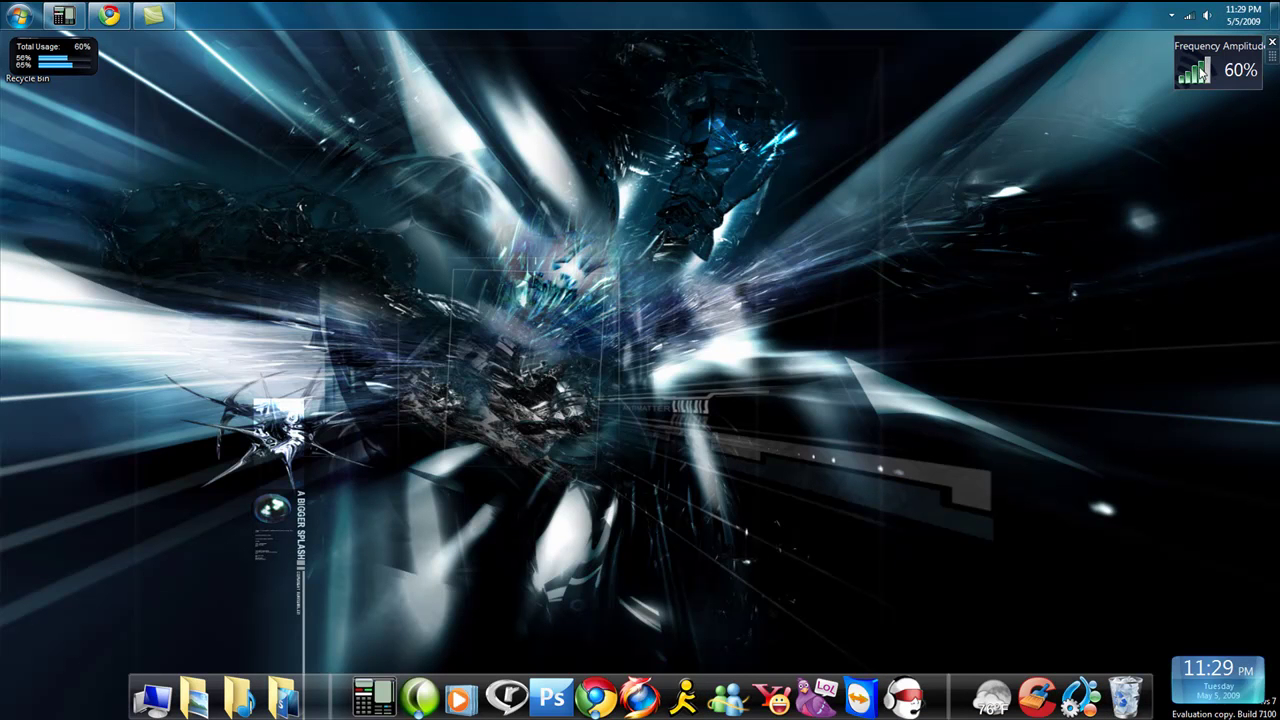
right_click(395, 127)
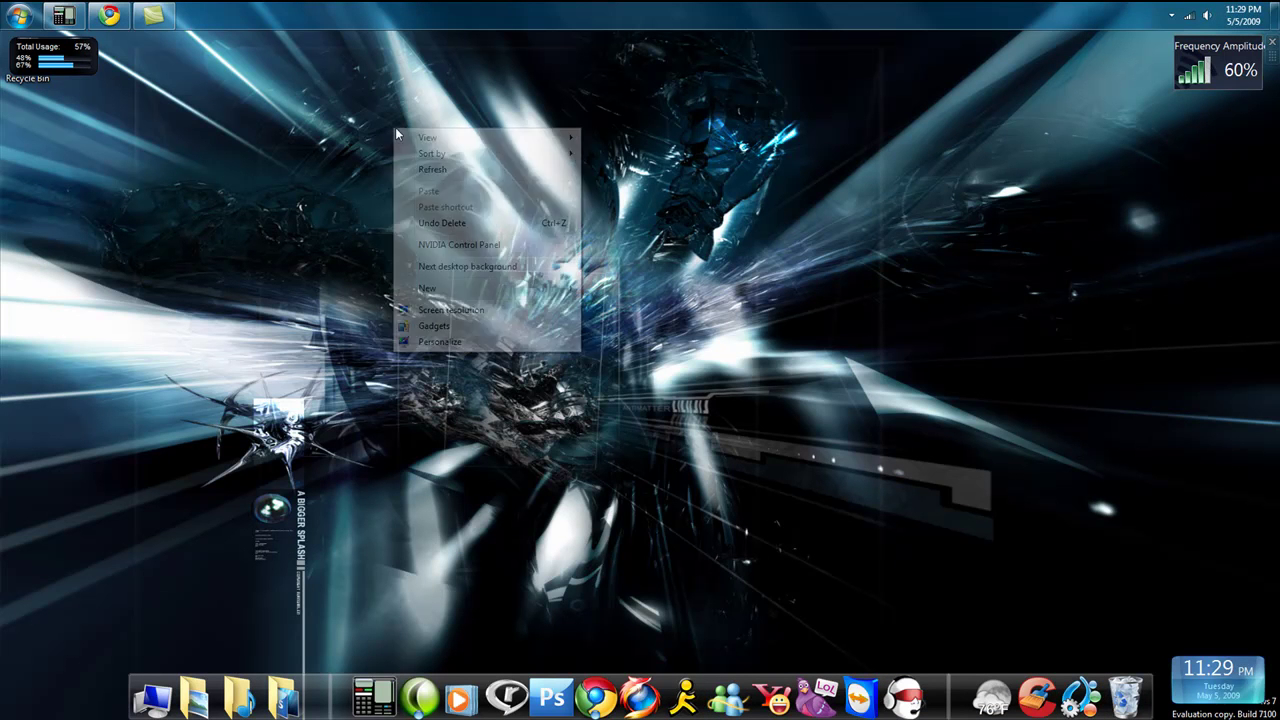
mouse_move(570, 140)
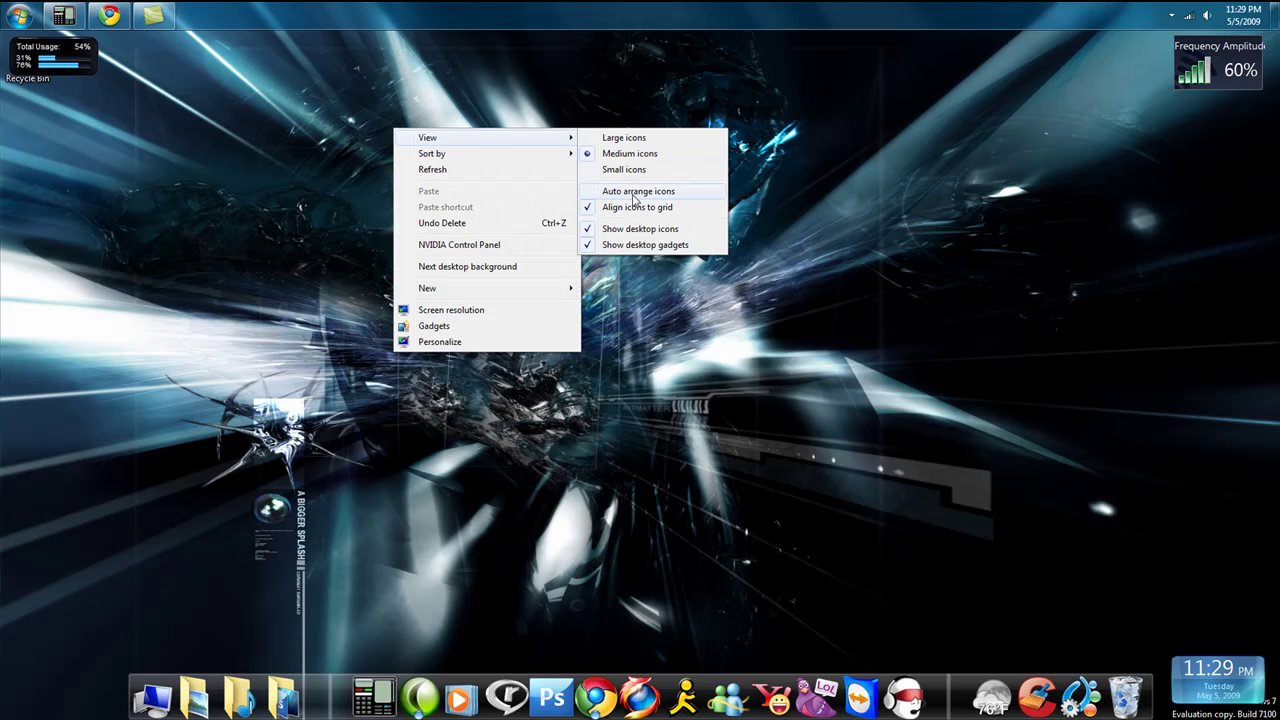
click(640, 228)
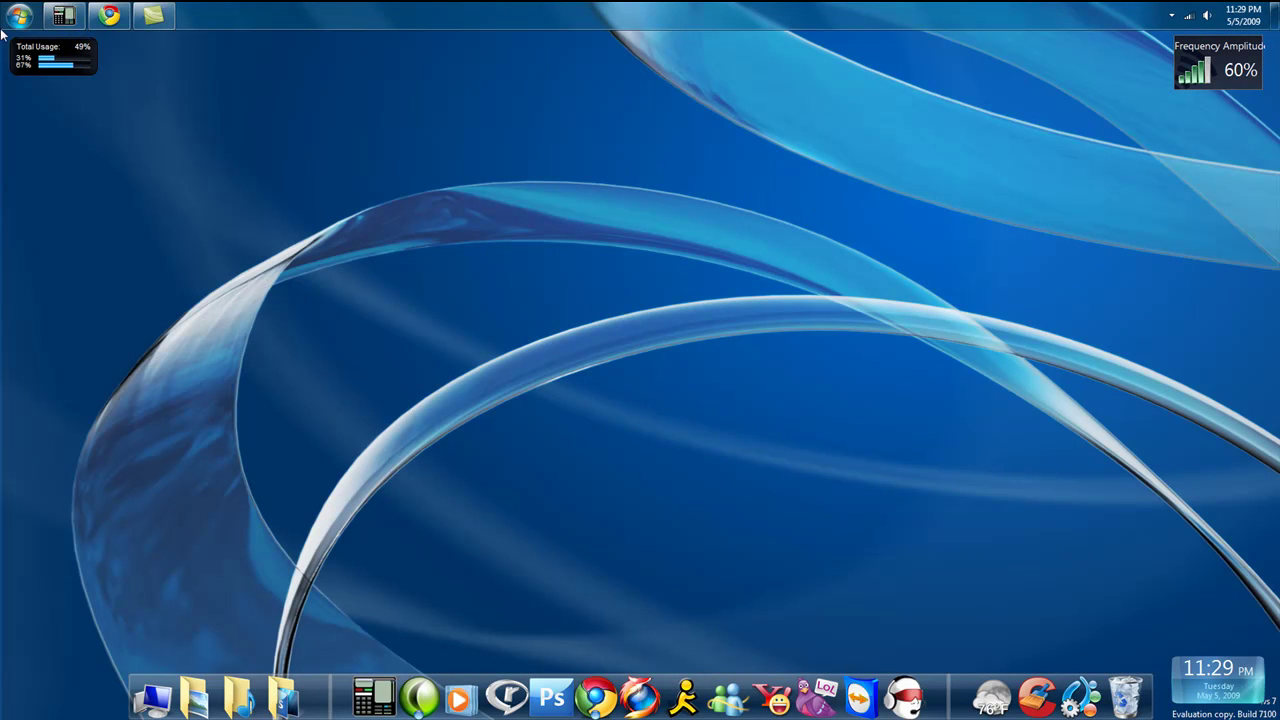
drag(108, 72, 1277, 153)
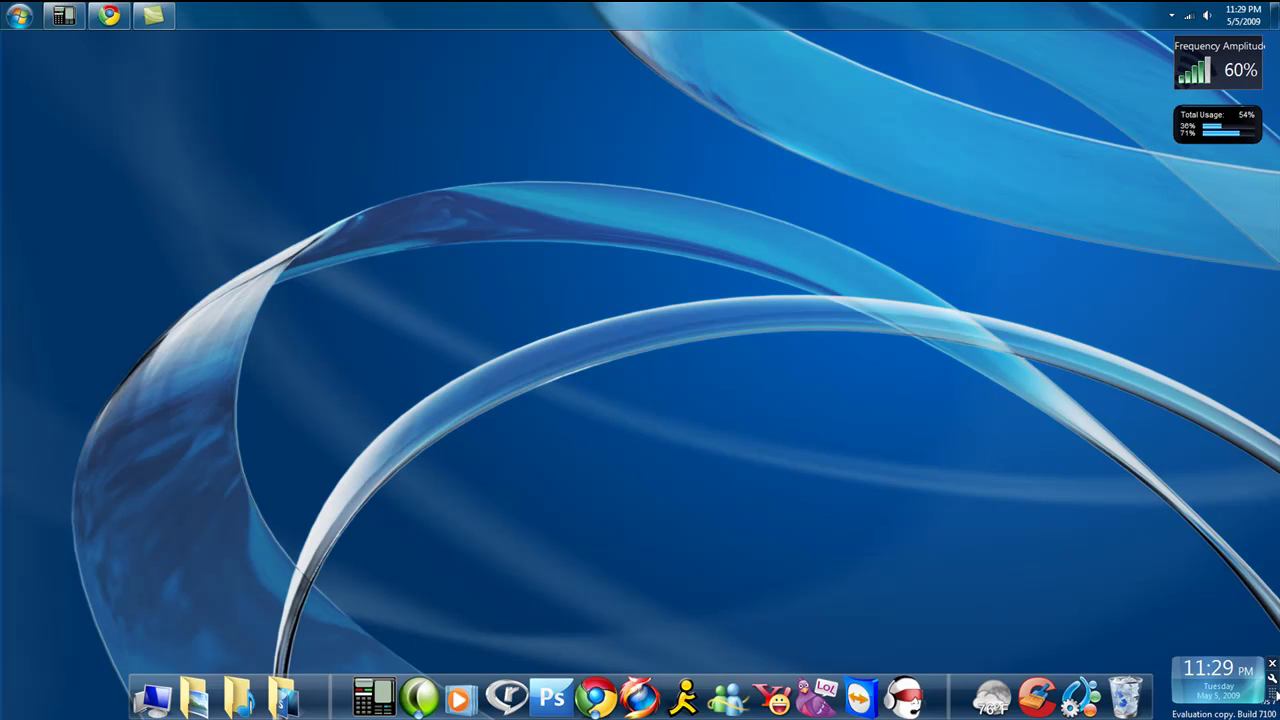
drag(1272, 693, 1272, 206)
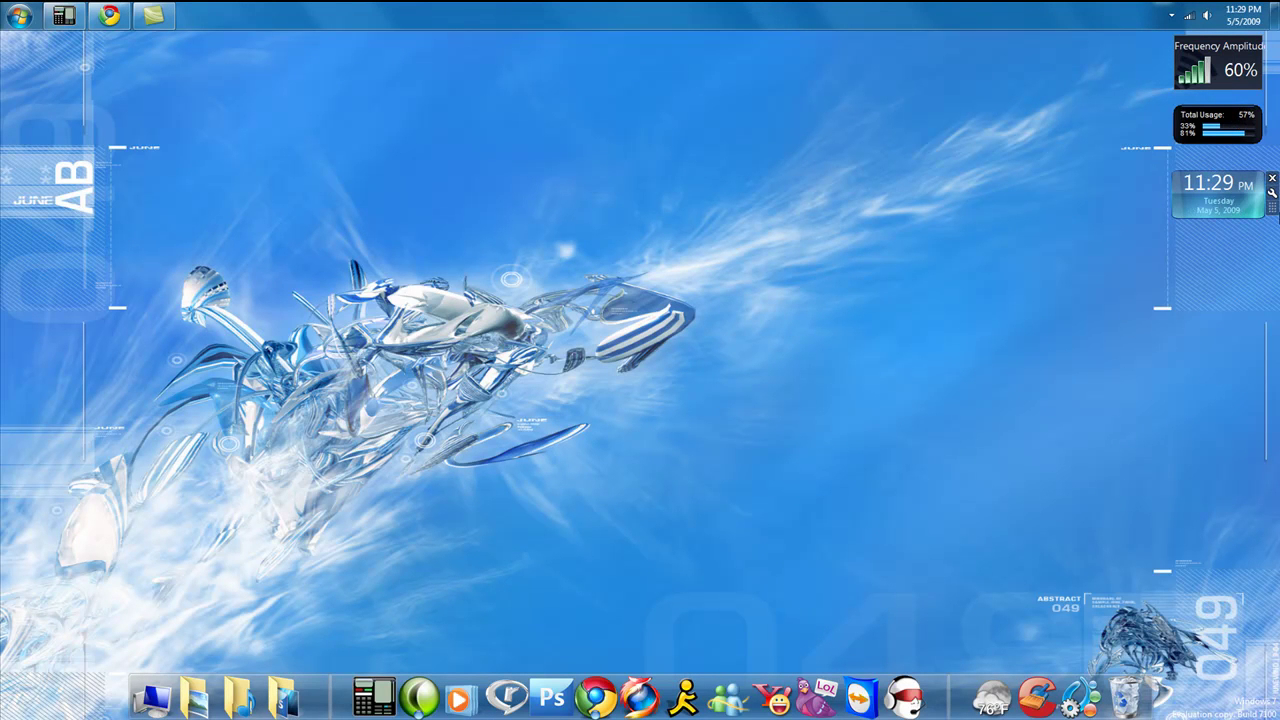
drag(1276, 212, 841, 238)
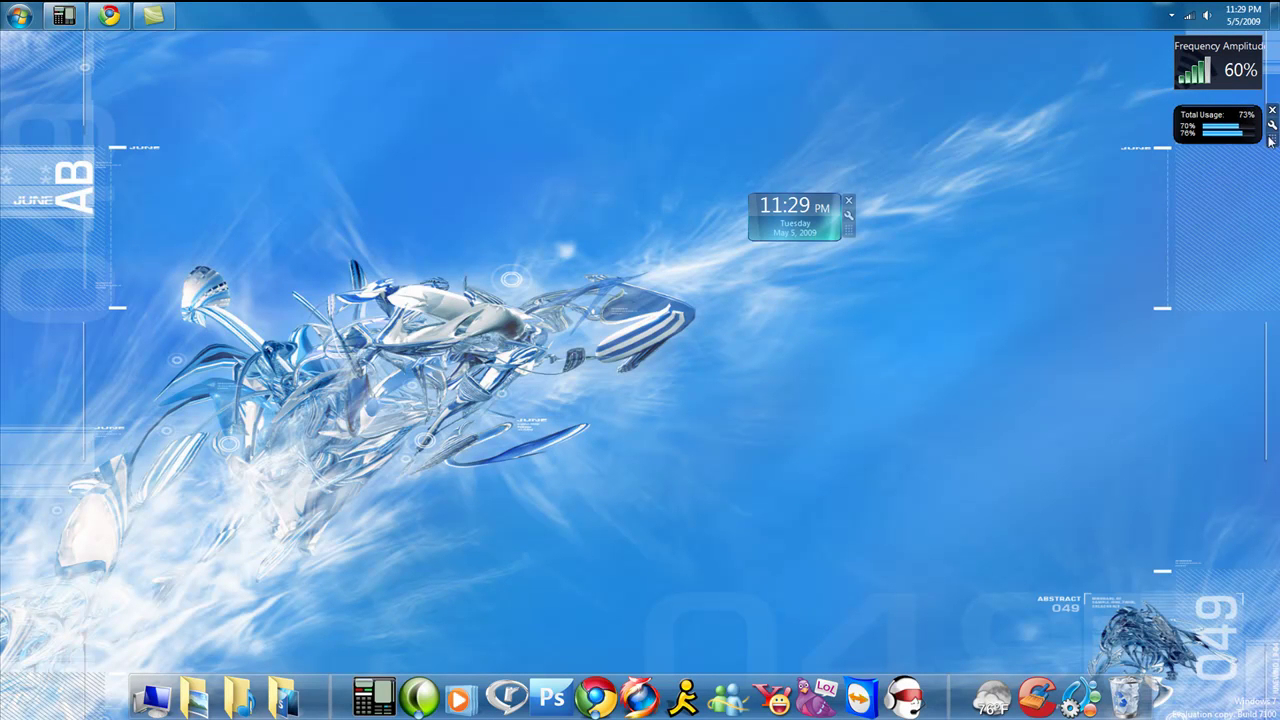
drag(1188, 130, 318, 136)
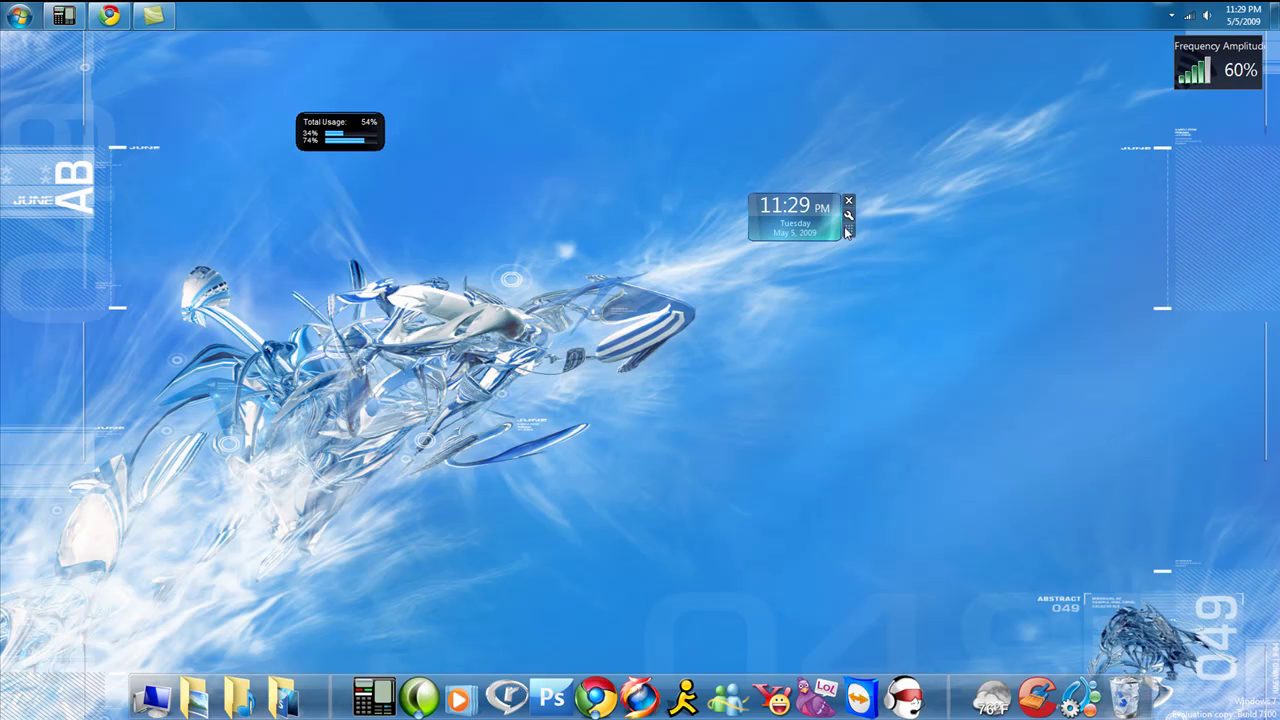
drag(851, 234, 1270, 705)
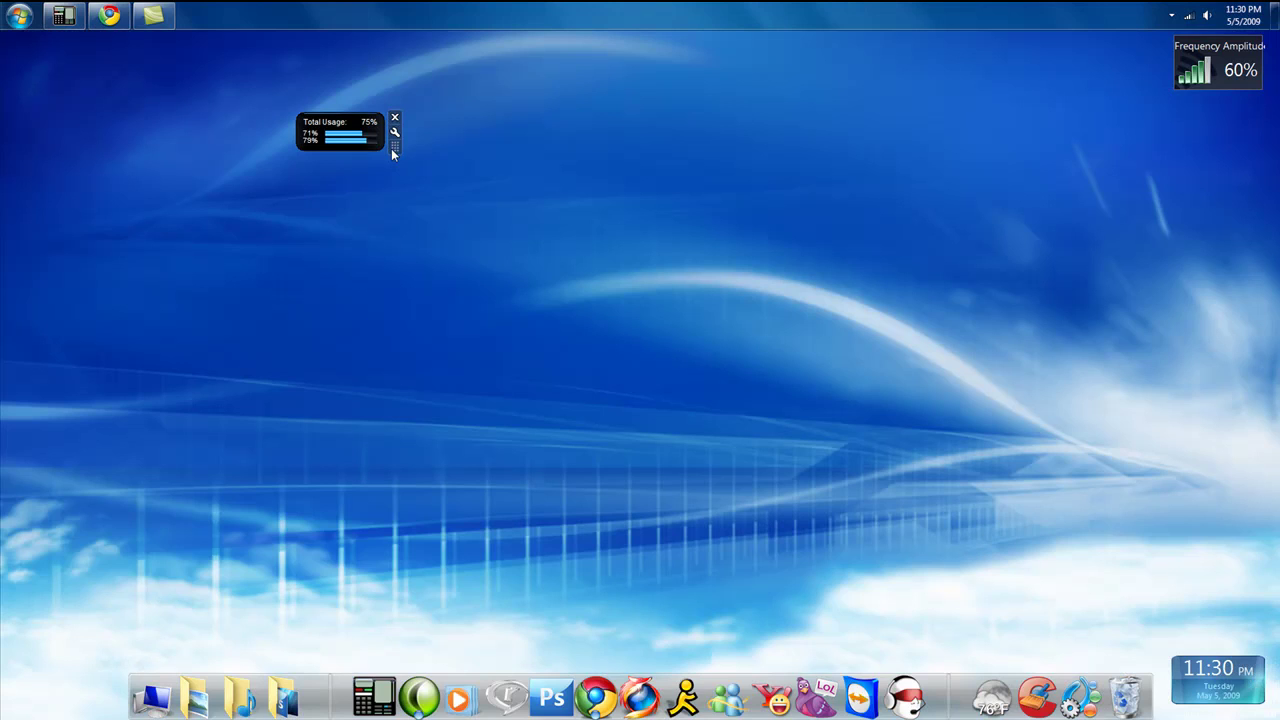
drag(393, 152, 105, 76)
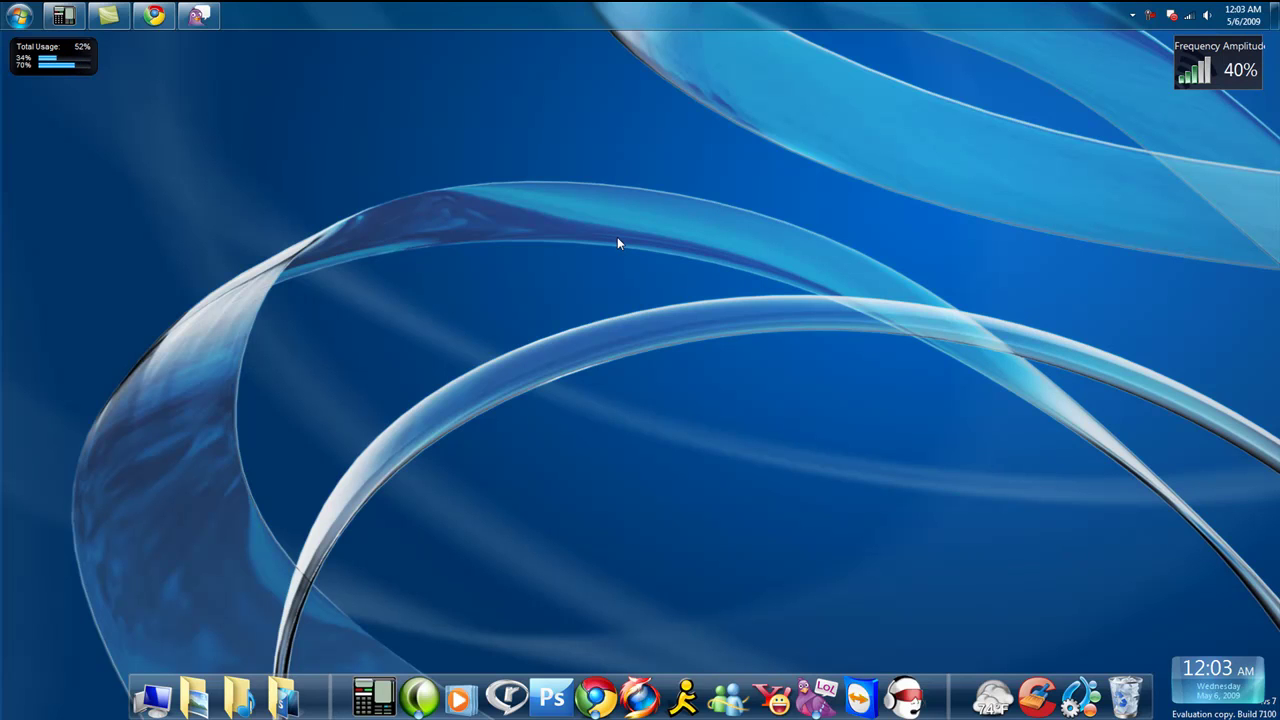
Open the desktop gadget gallery and add a CPU Gauge gadget to the desktop.
right_click(617, 238)
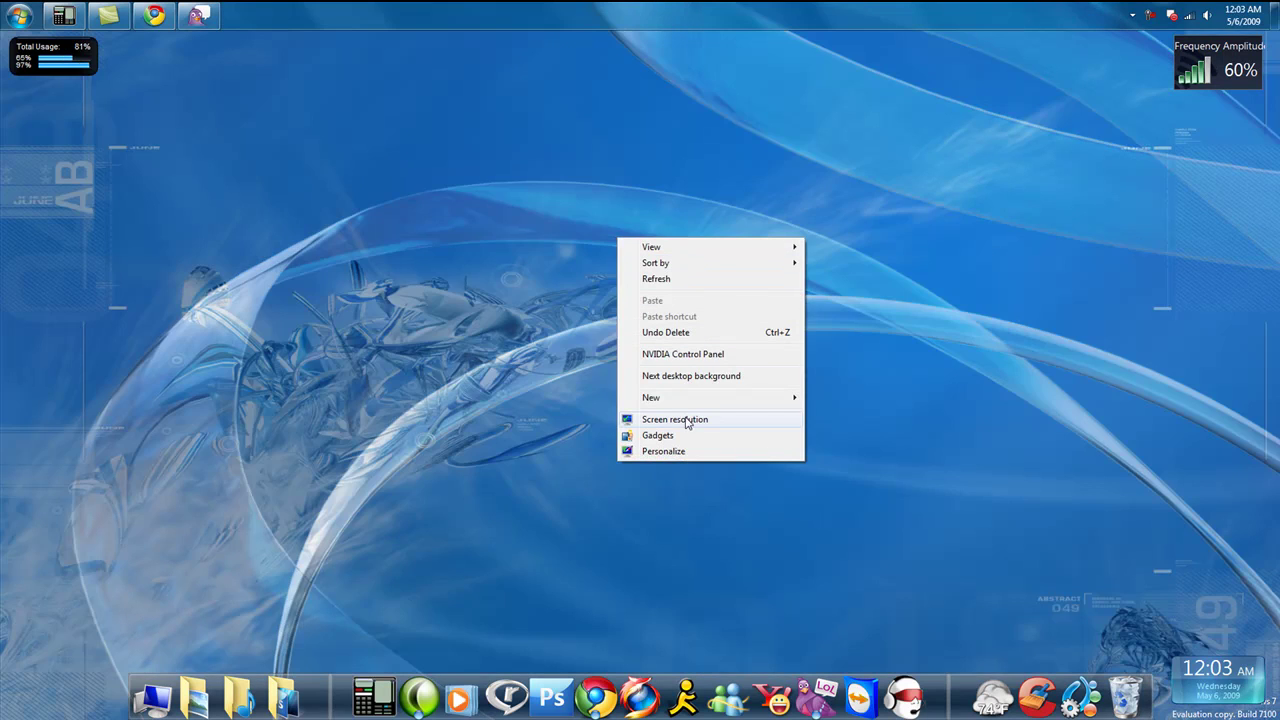
click(680, 436)
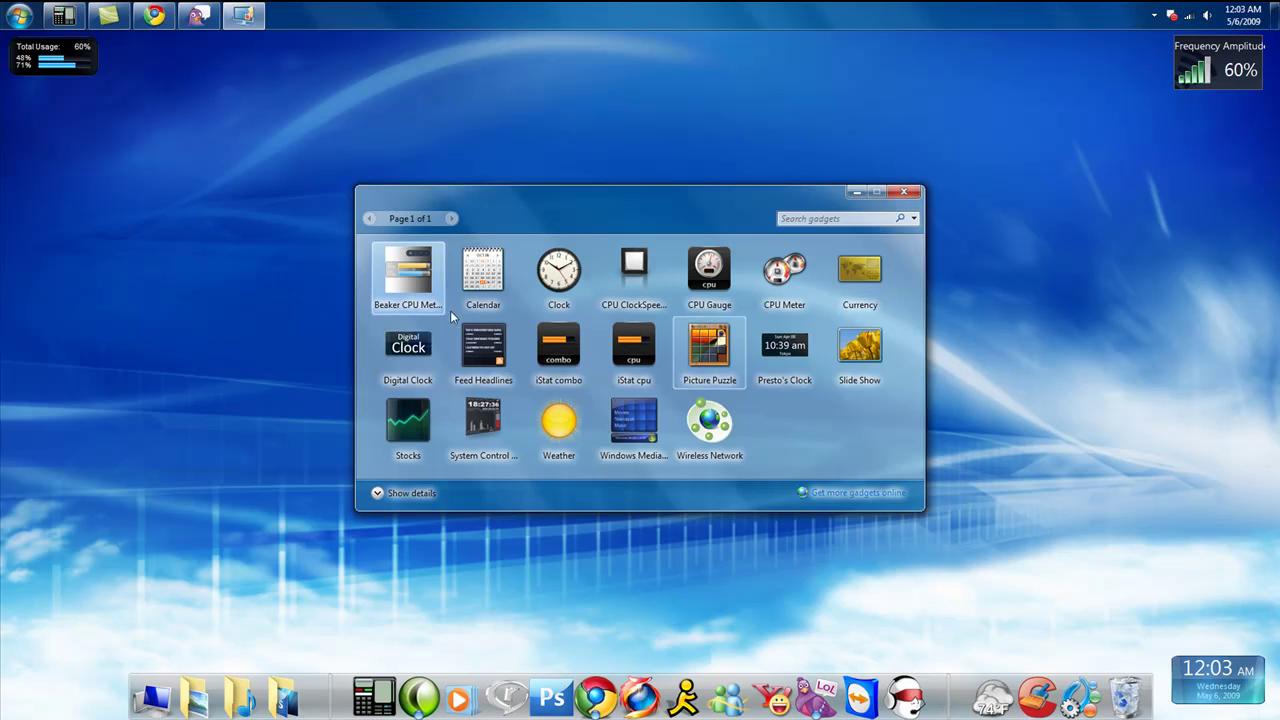
click(735, 262)
double_click(735, 262)
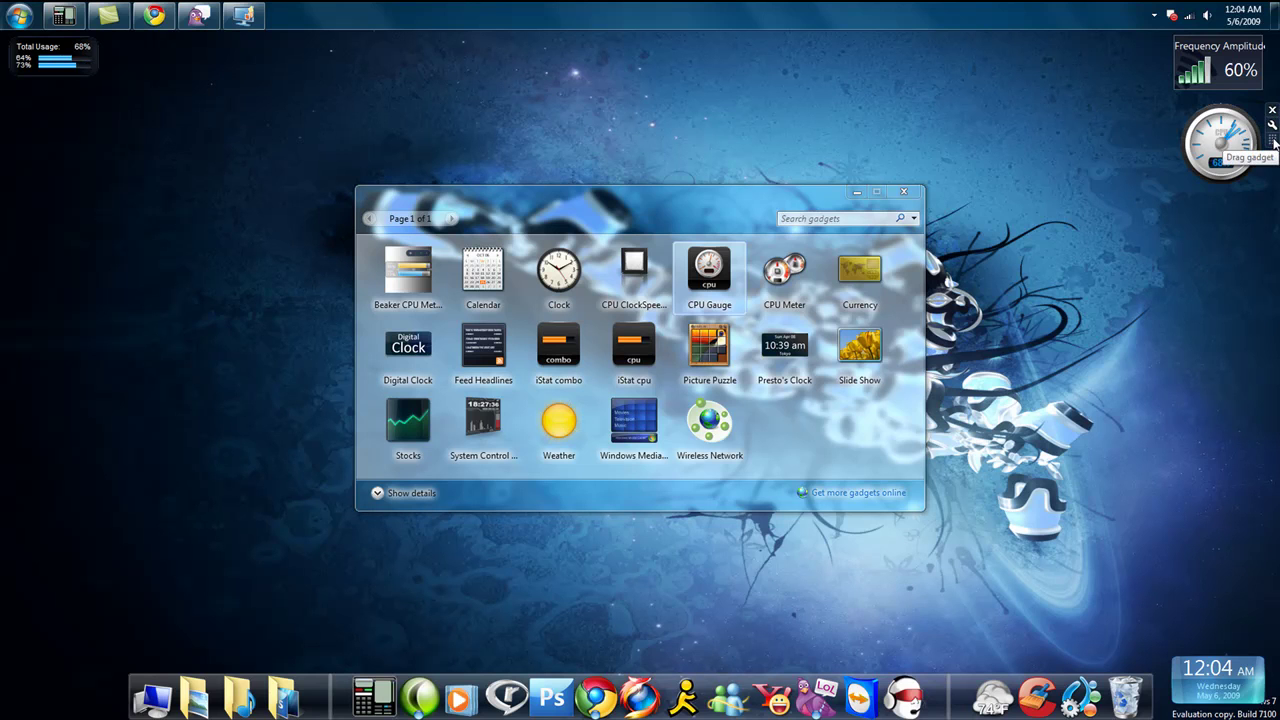
Move the CPU Gauge to the bottom-left corner, enlarge it, then remove it.
drag(1274, 144, 78, 672)
click(77, 668)
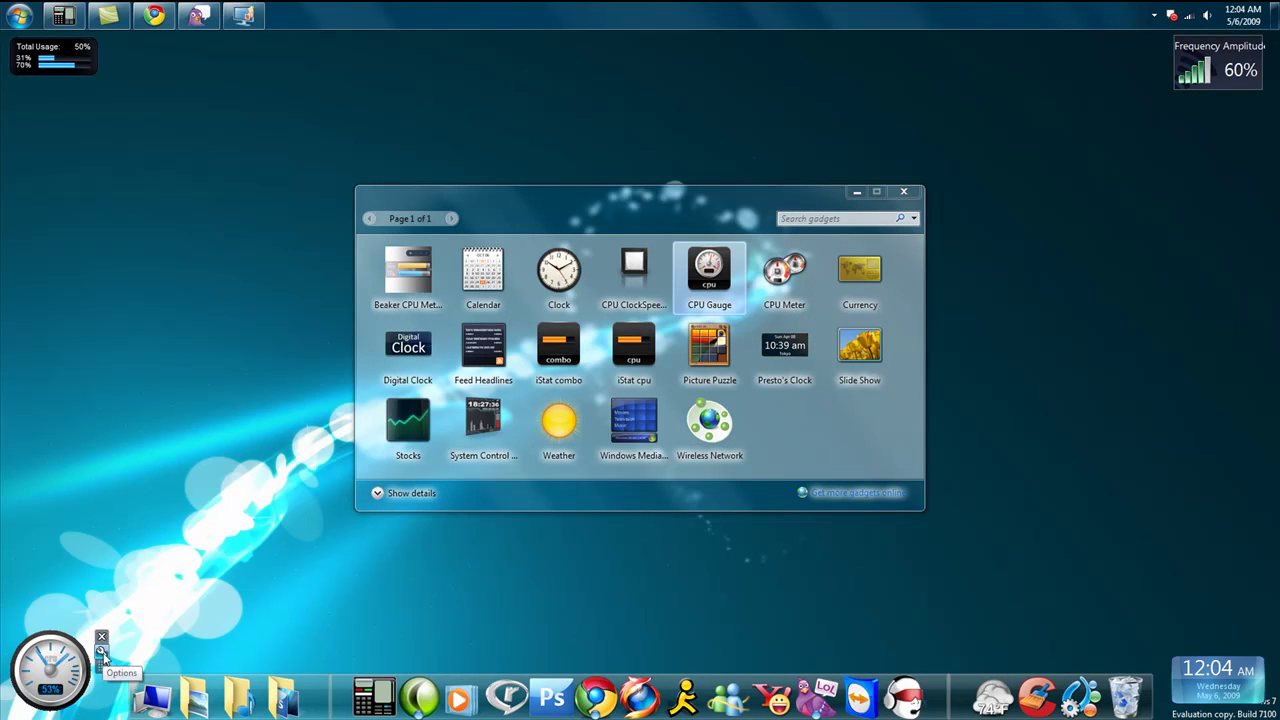
click(101, 637)
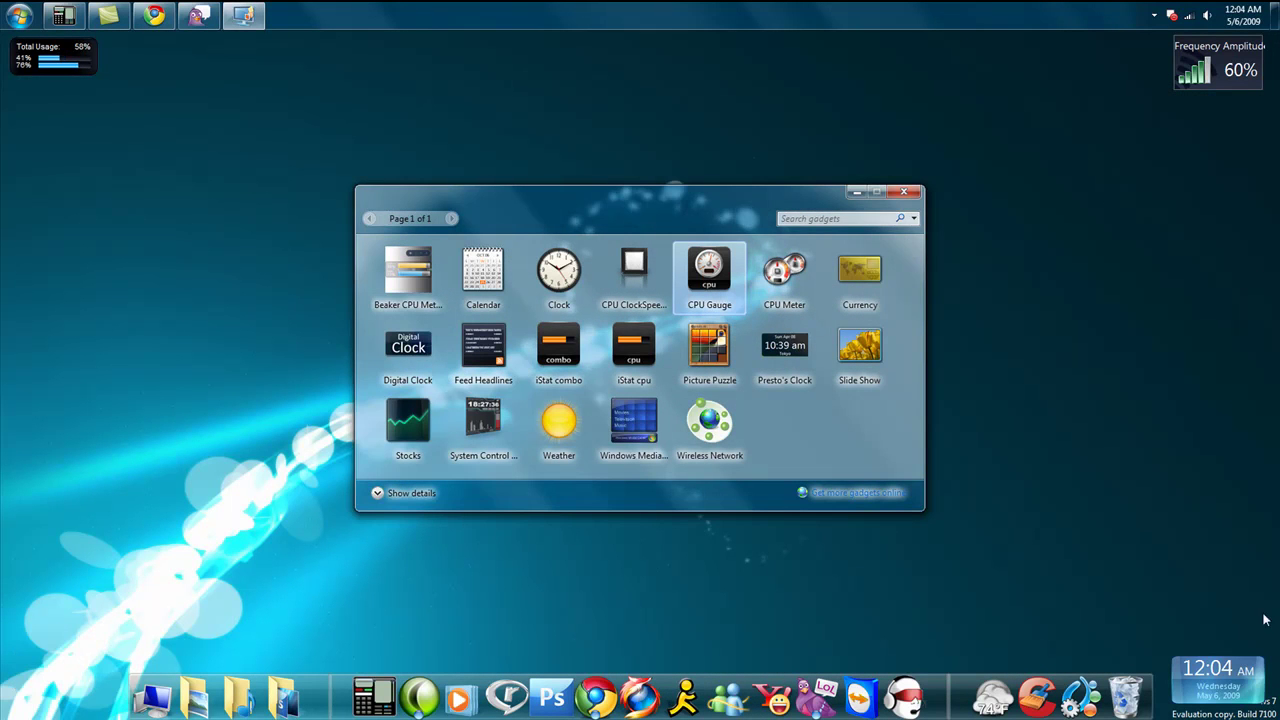
mouse_move(1256, 667)
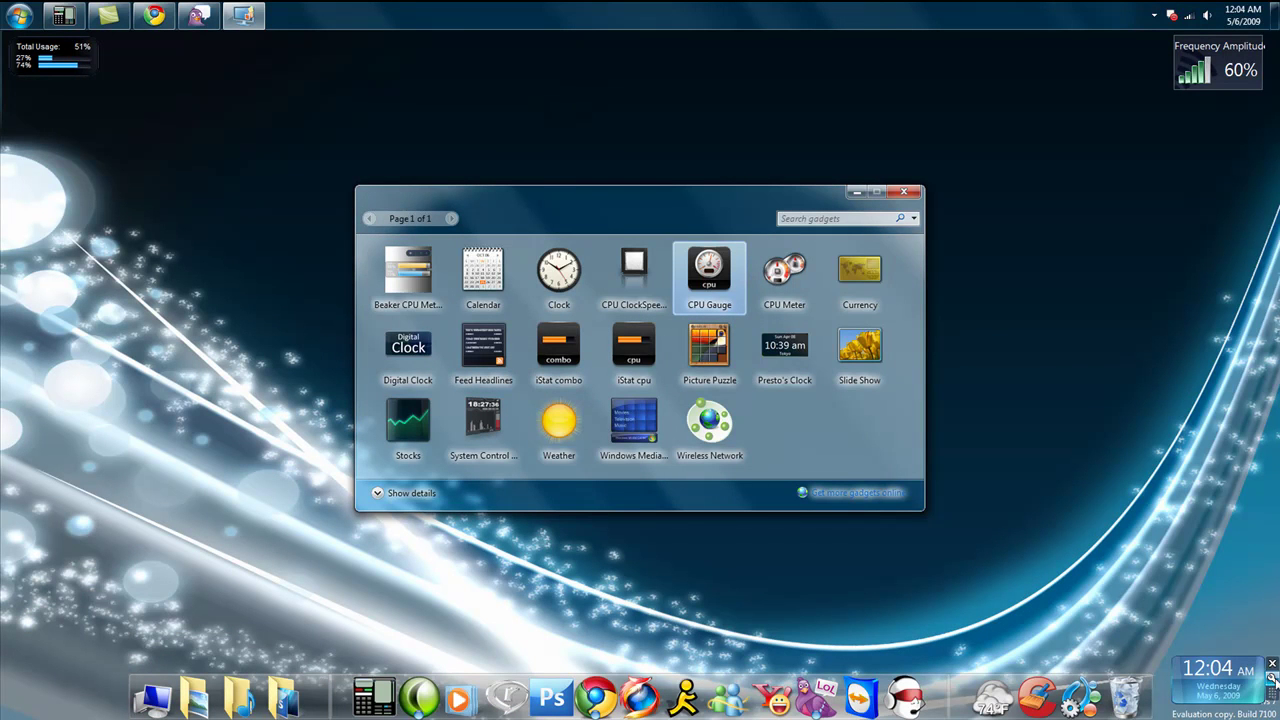
click(1272, 679)
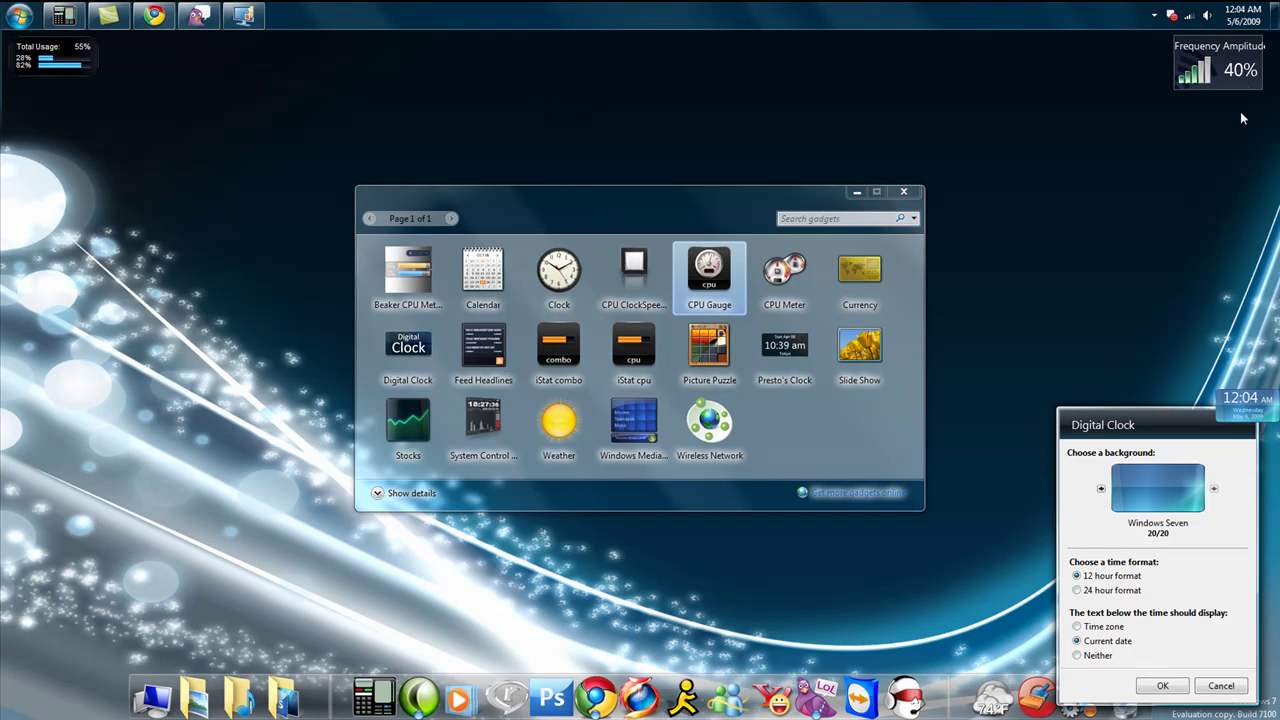
mouse_move(1238, 87)
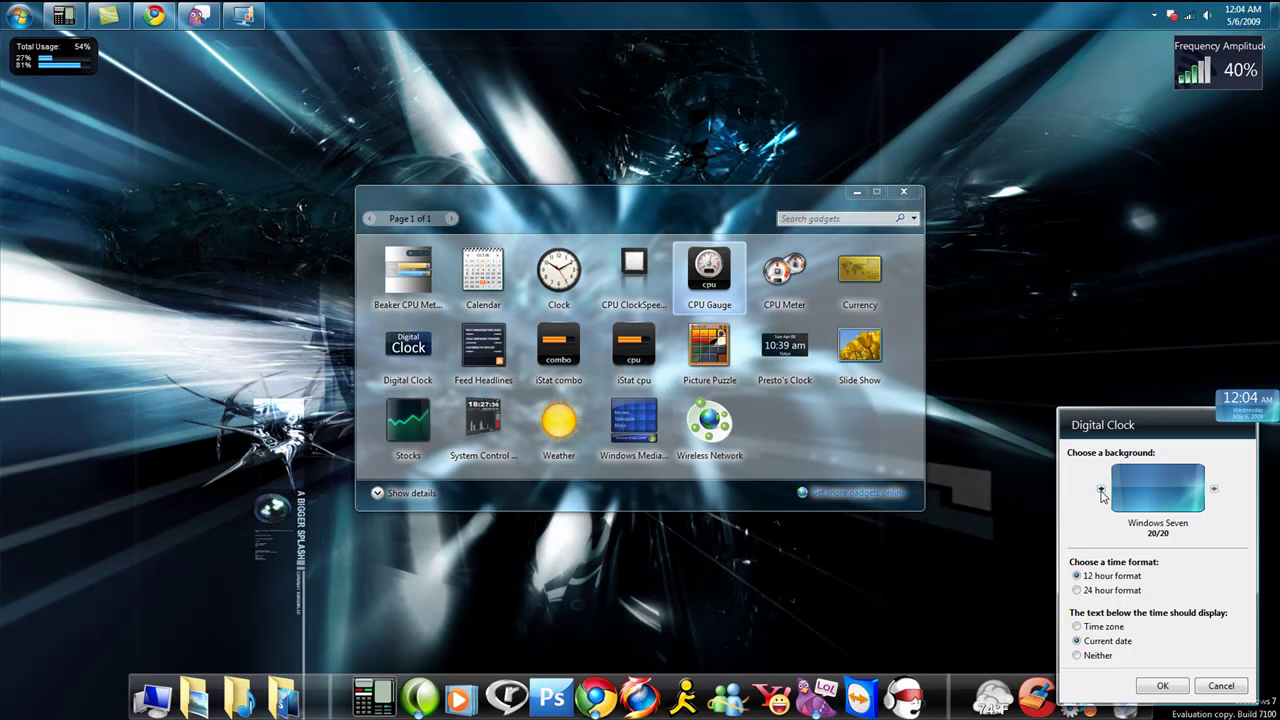
click(1101, 490)
click(1101, 490)
click(1101, 490)
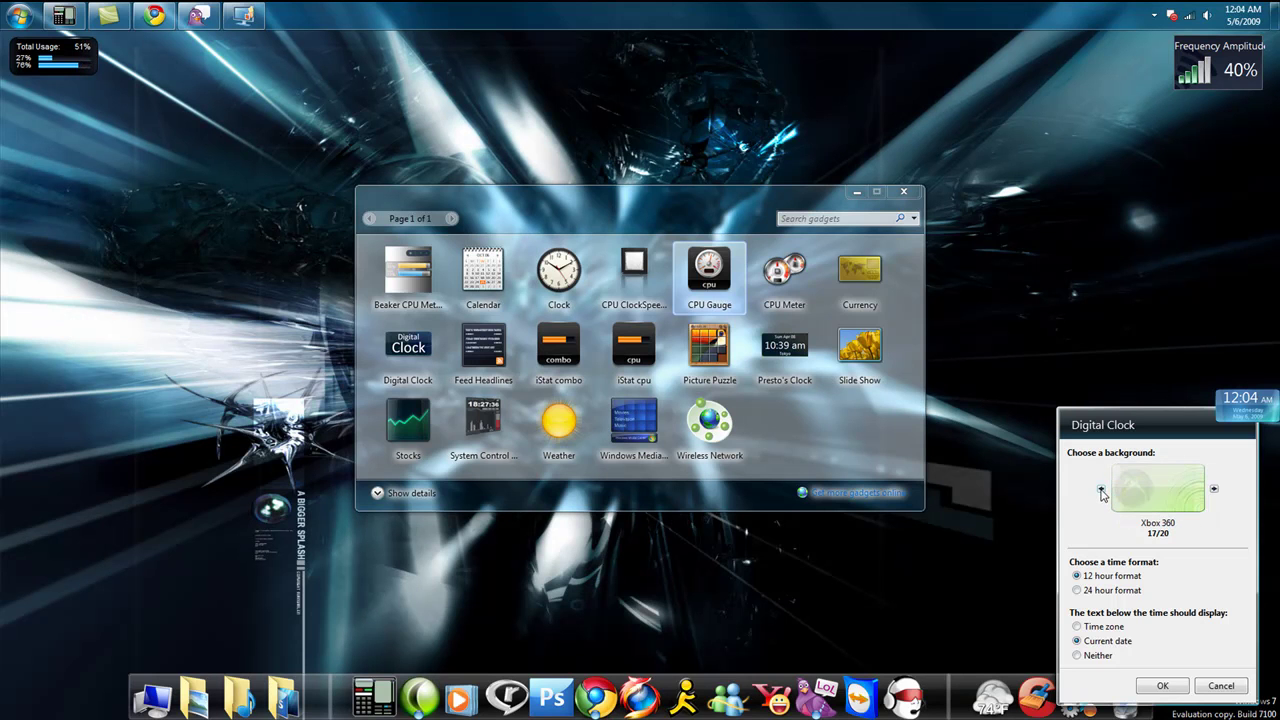
click(1163, 685)
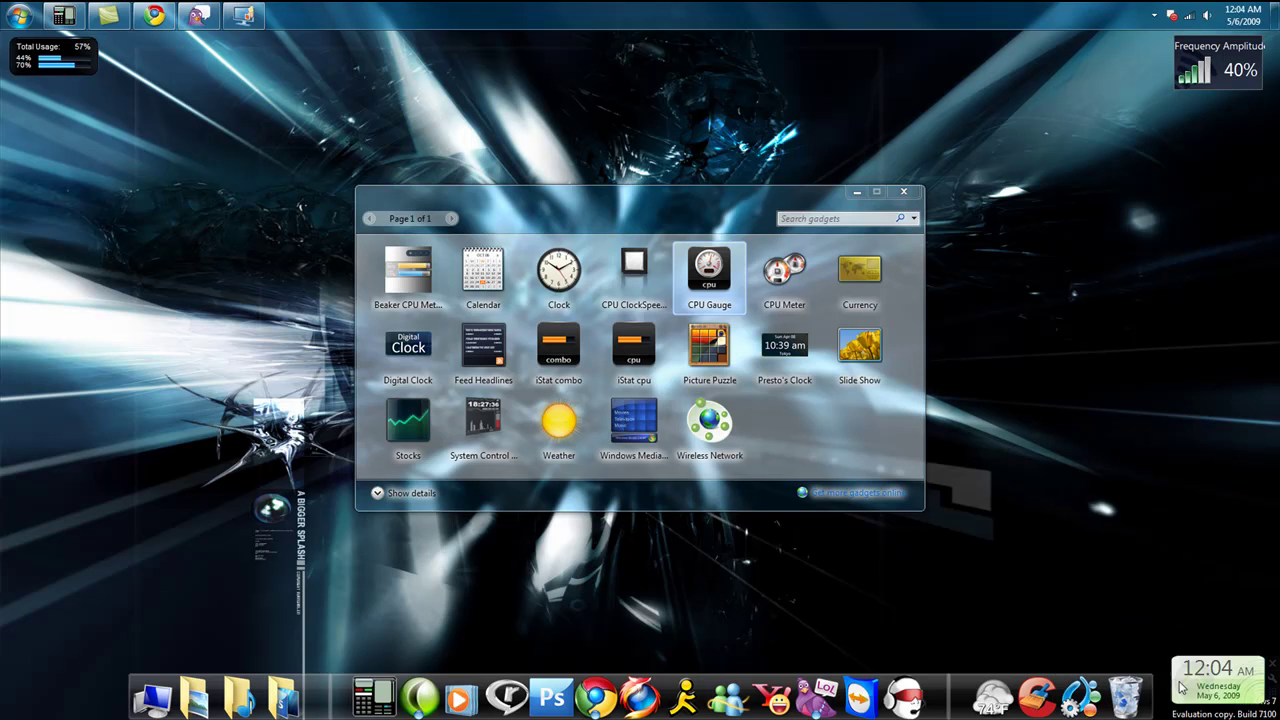
click(1272, 680)
click(1214, 490)
click(1214, 490)
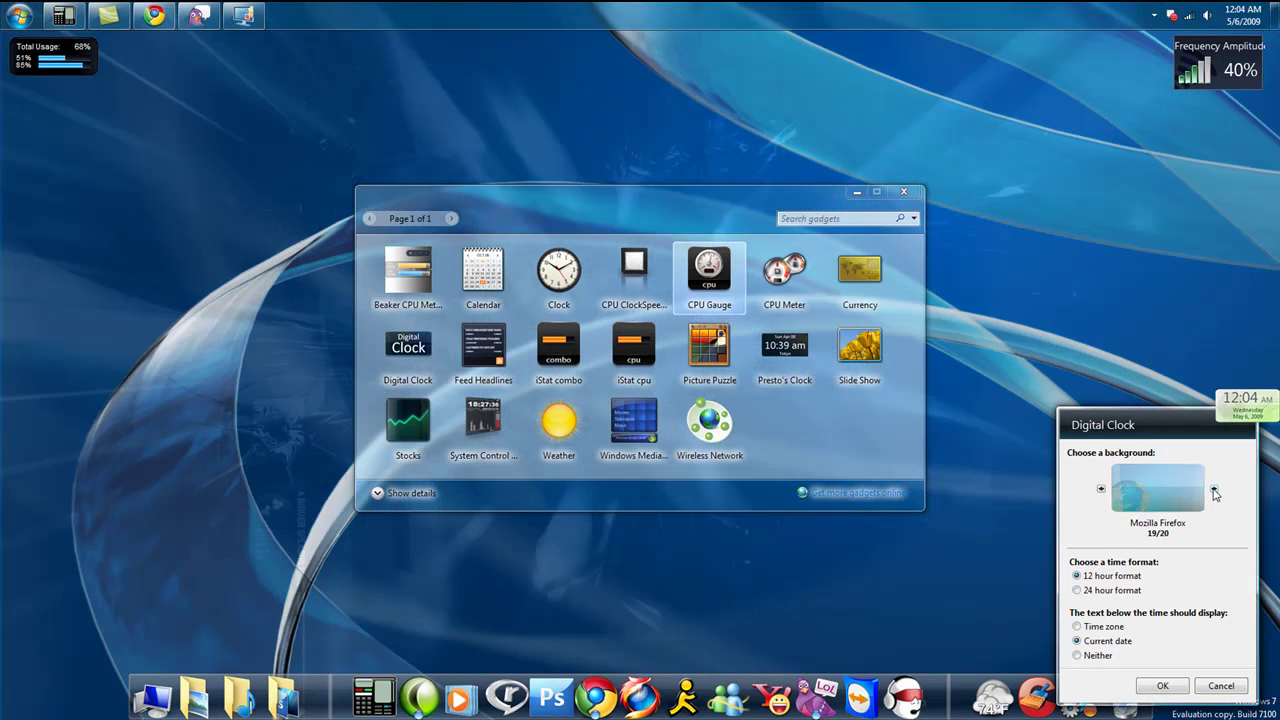
click(1214, 490)
click(1163, 686)
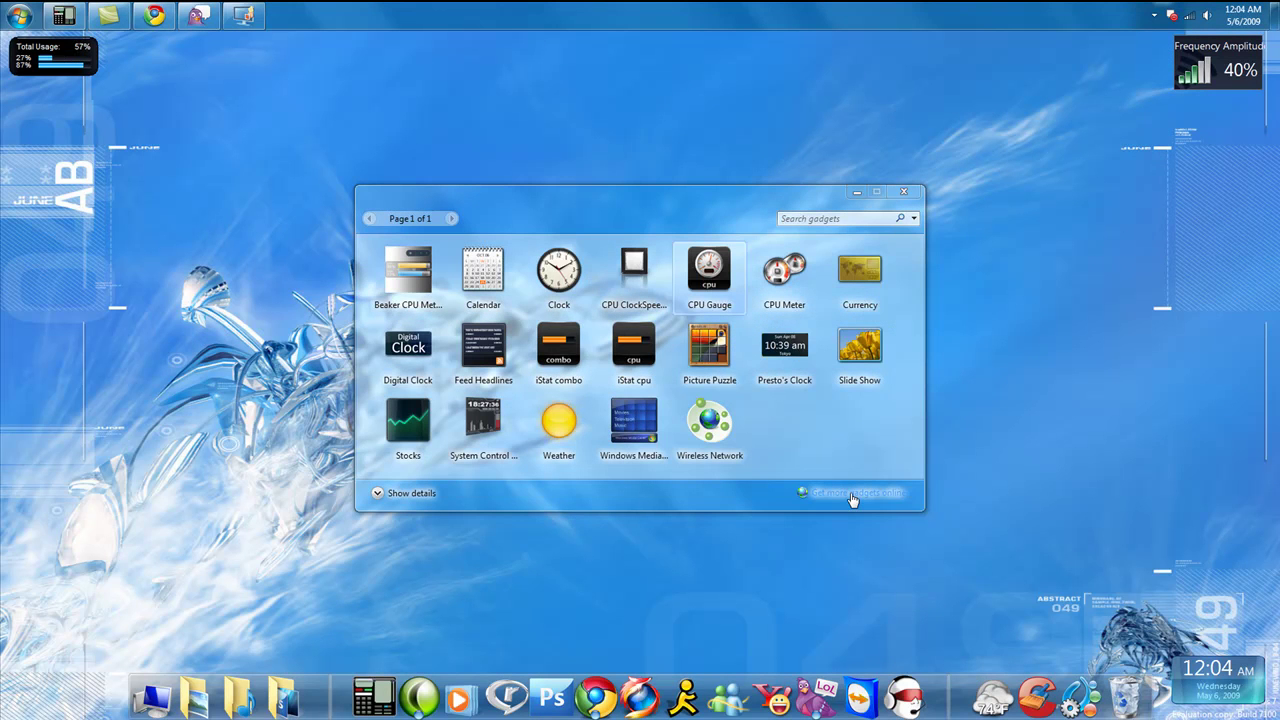
Close the gadget gallery and bring up the Personalize page's Desktop gadgets list.
click(905, 193)
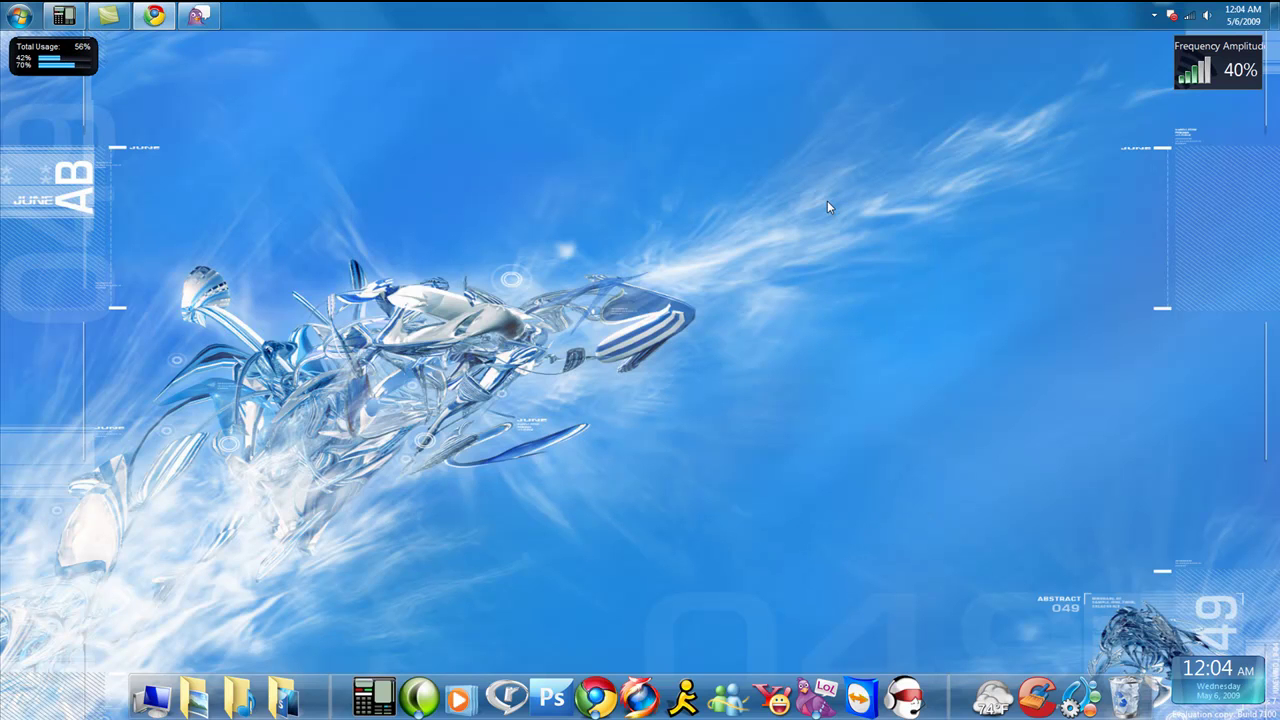
click(152, 17)
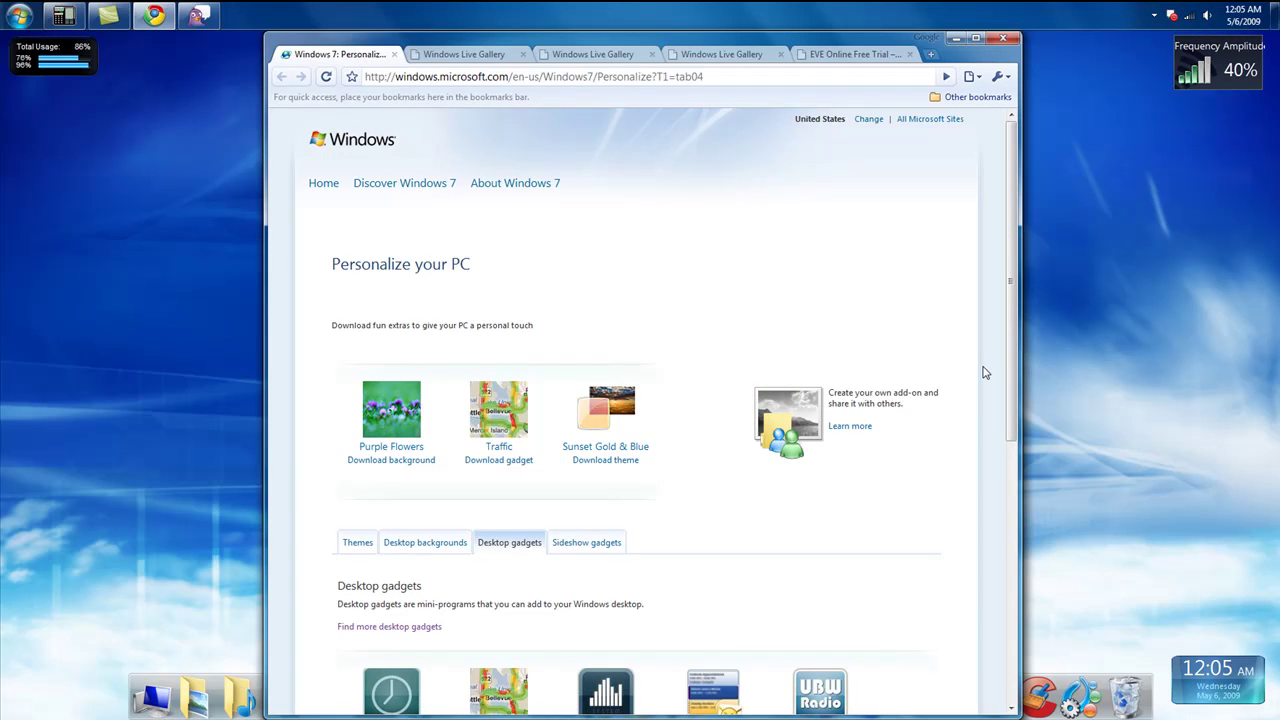
click(983, 372)
scroll(983, 372, down, 3)
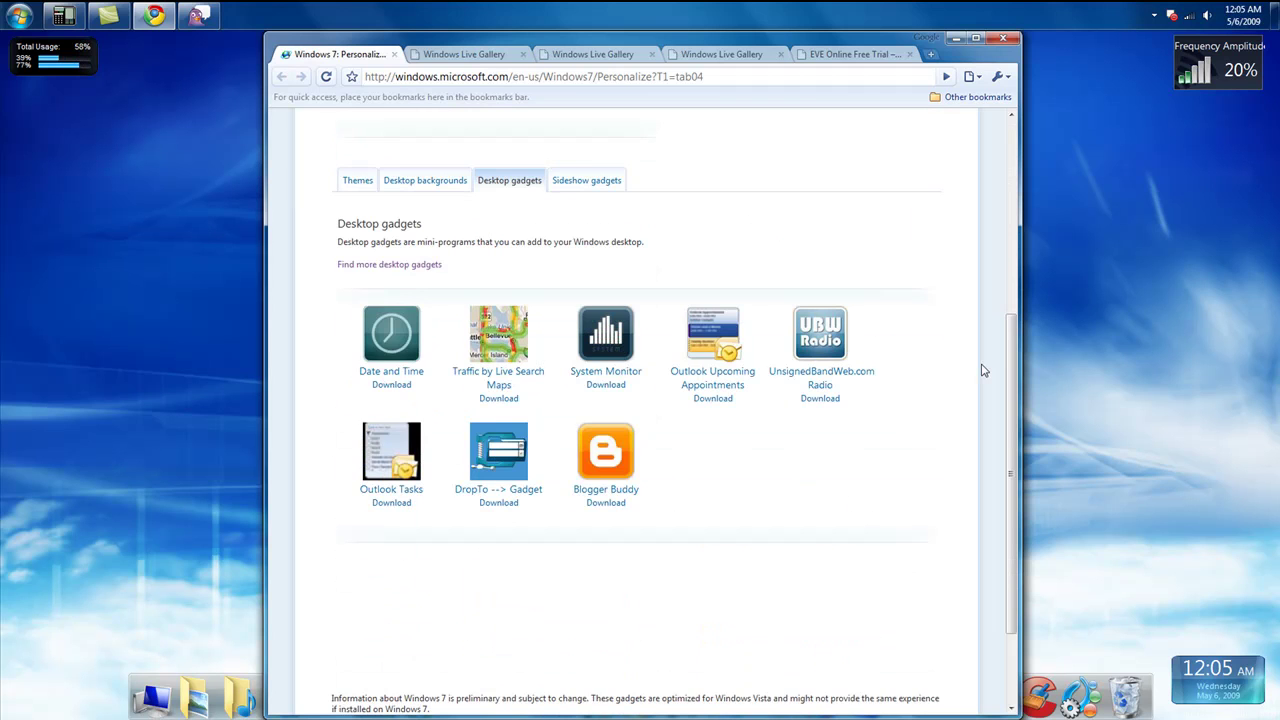
scroll(983, 381, up, 1)
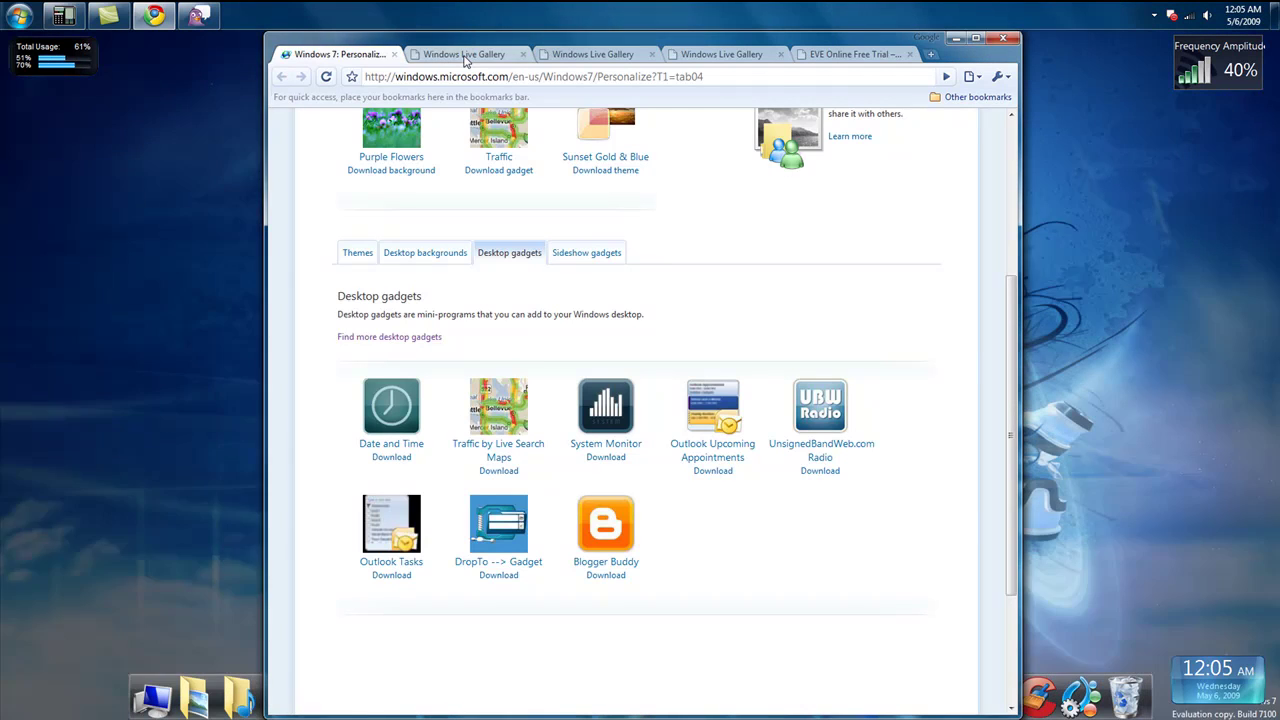
Switch to the Windows Live Gallery tab and advance to page 3 of the gadget listings.
click(465, 56)
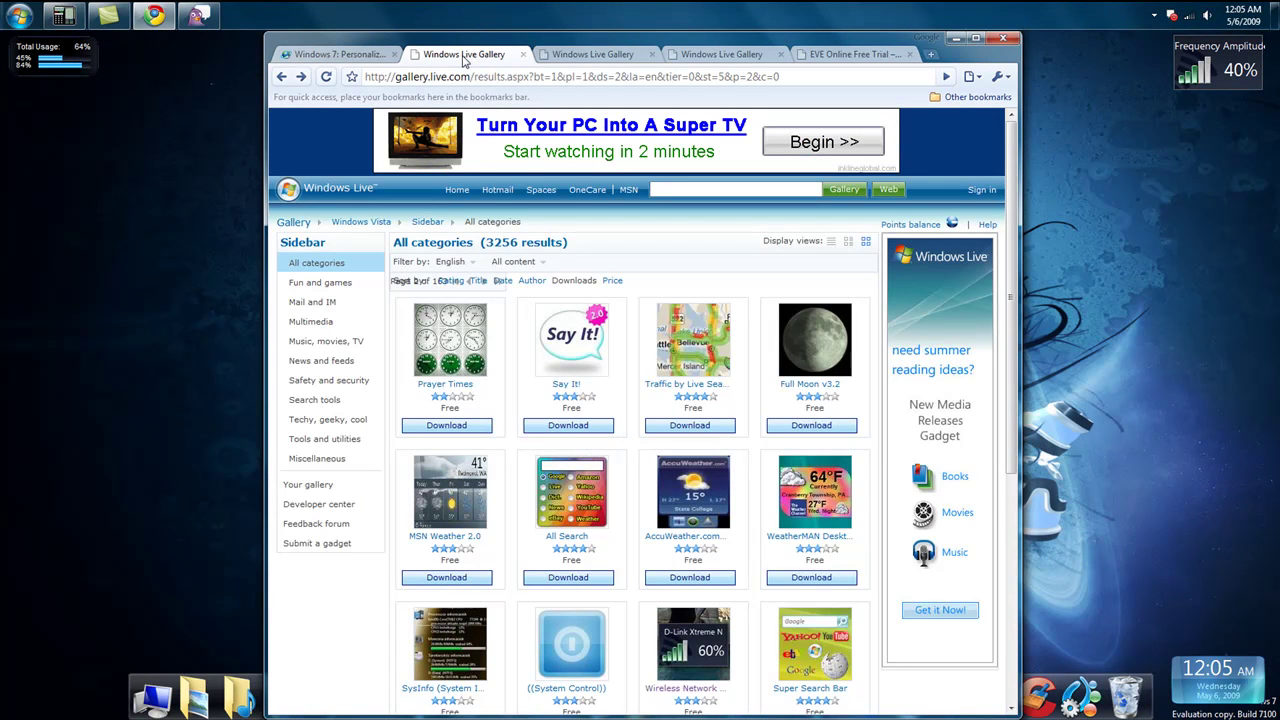
scroll(750, 365, down, 5)
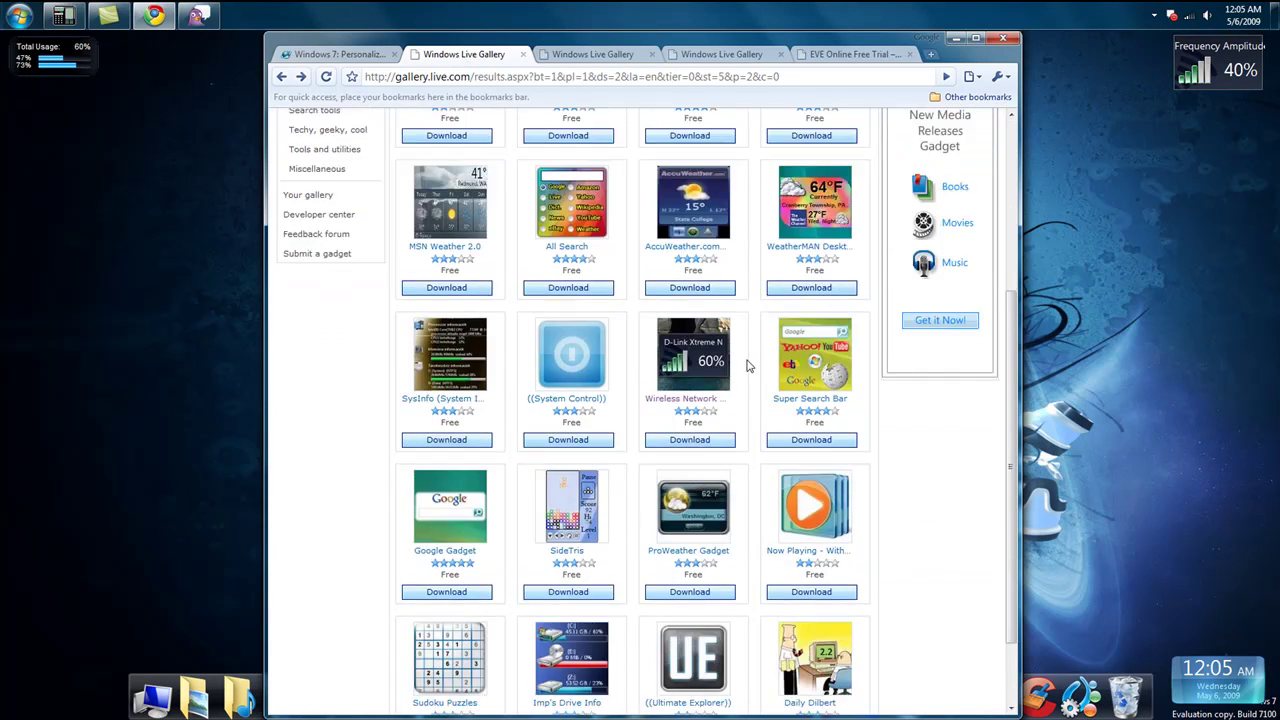
scroll(748, 300, up, 5)
scroll(750, 330, down, 5)
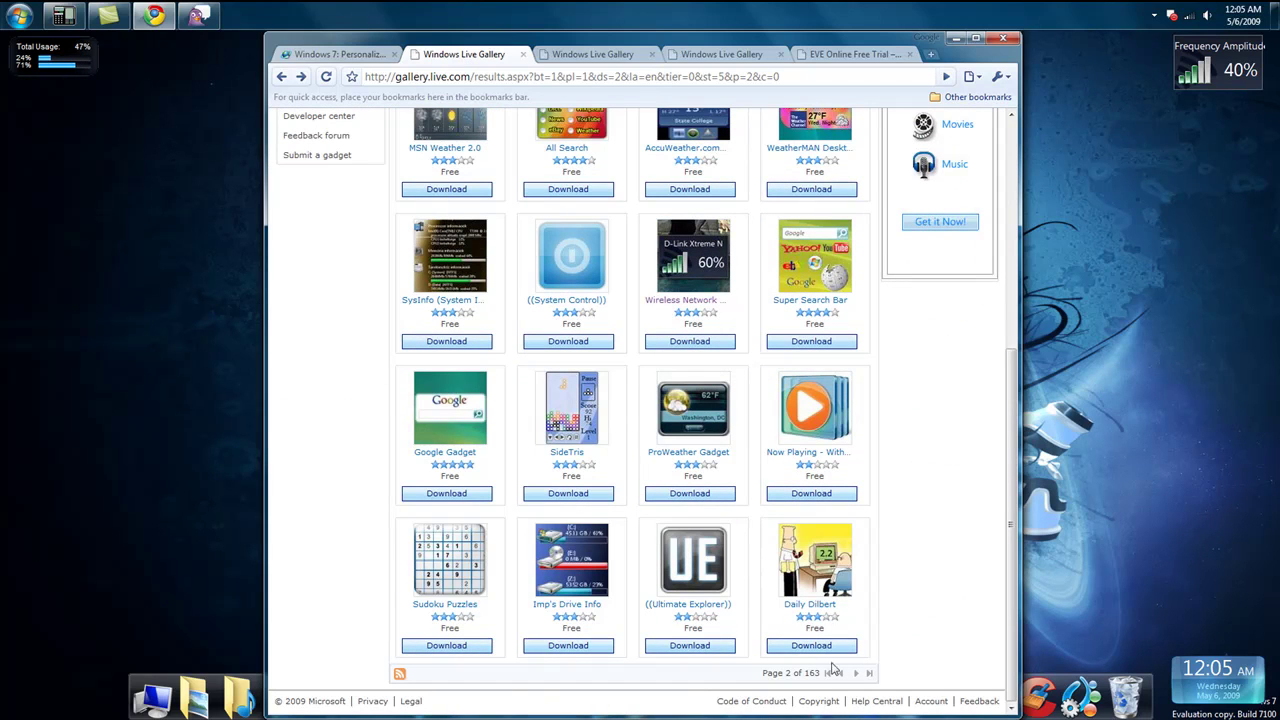
click(855, 673)
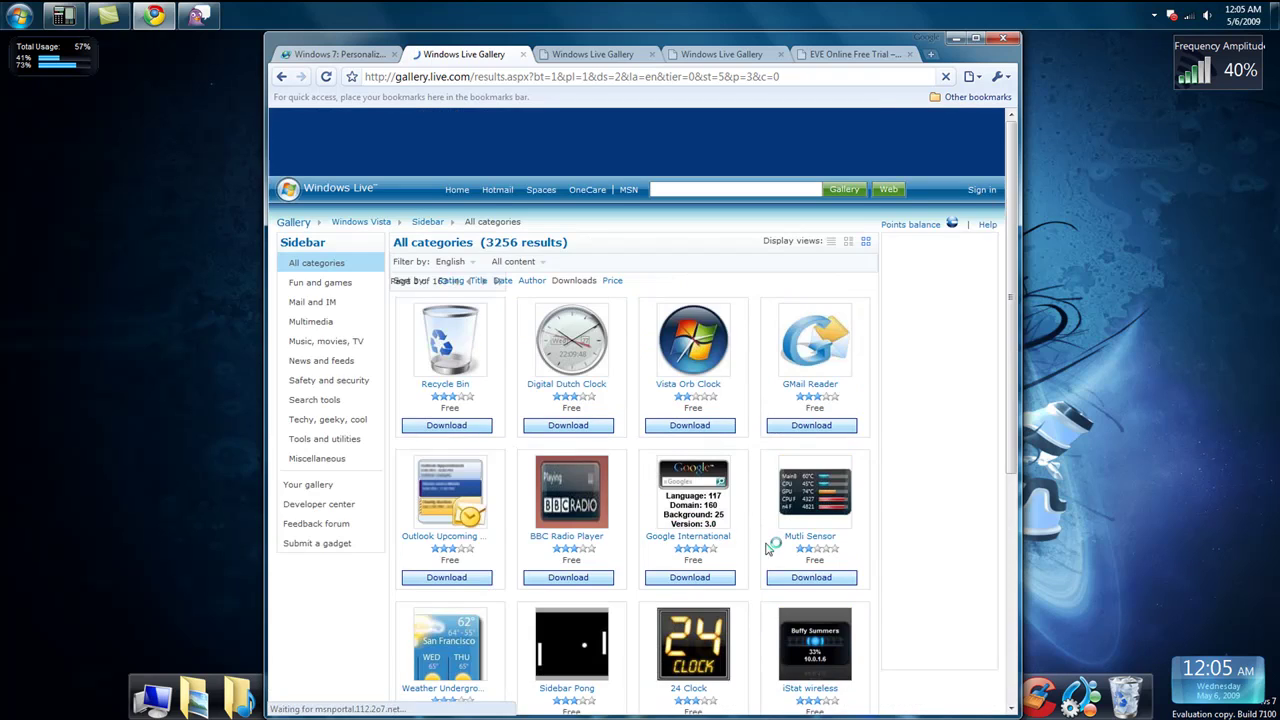
scroll(730, 556, down, 5)
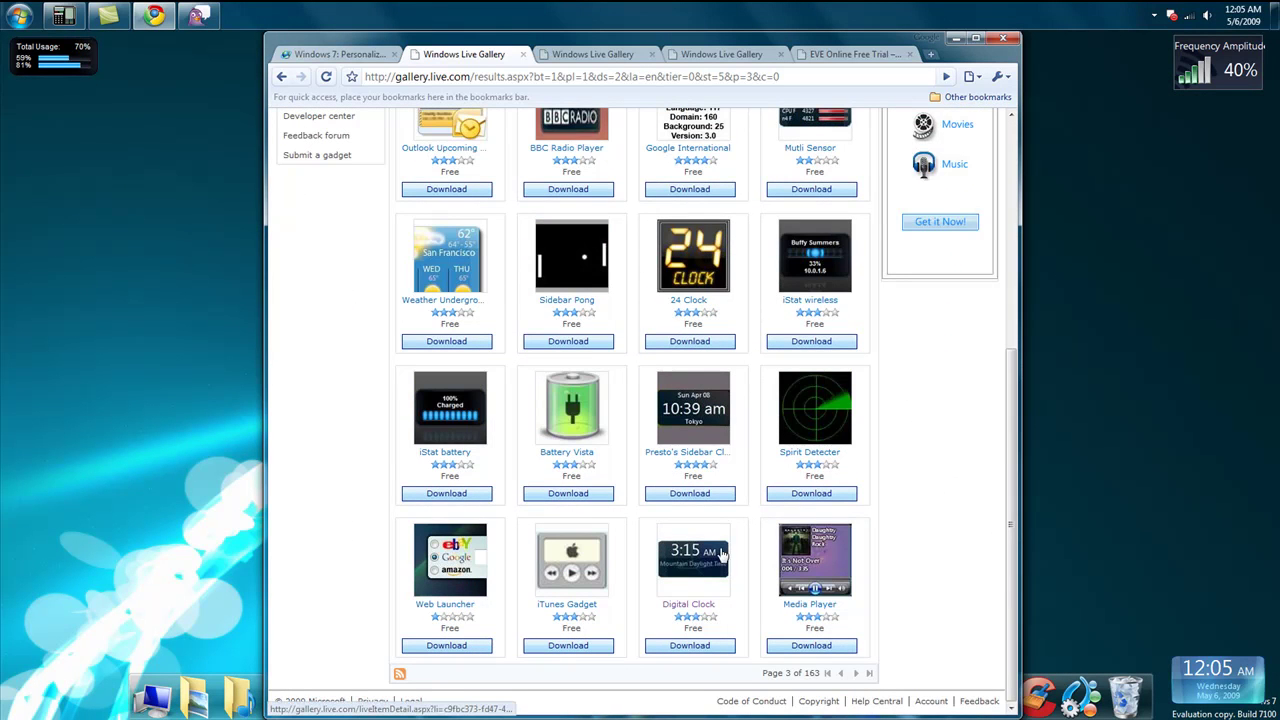
scroll(590, 540, up, 5)
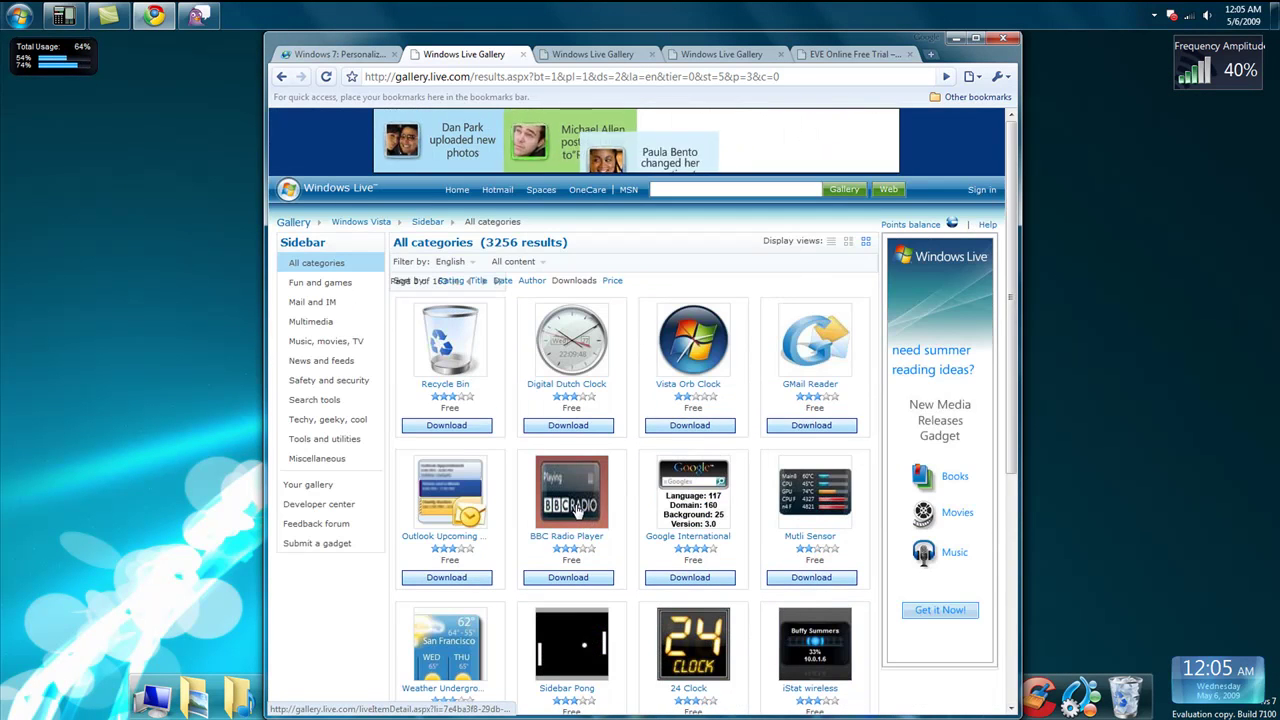
scroll(628, 422, down, 1)
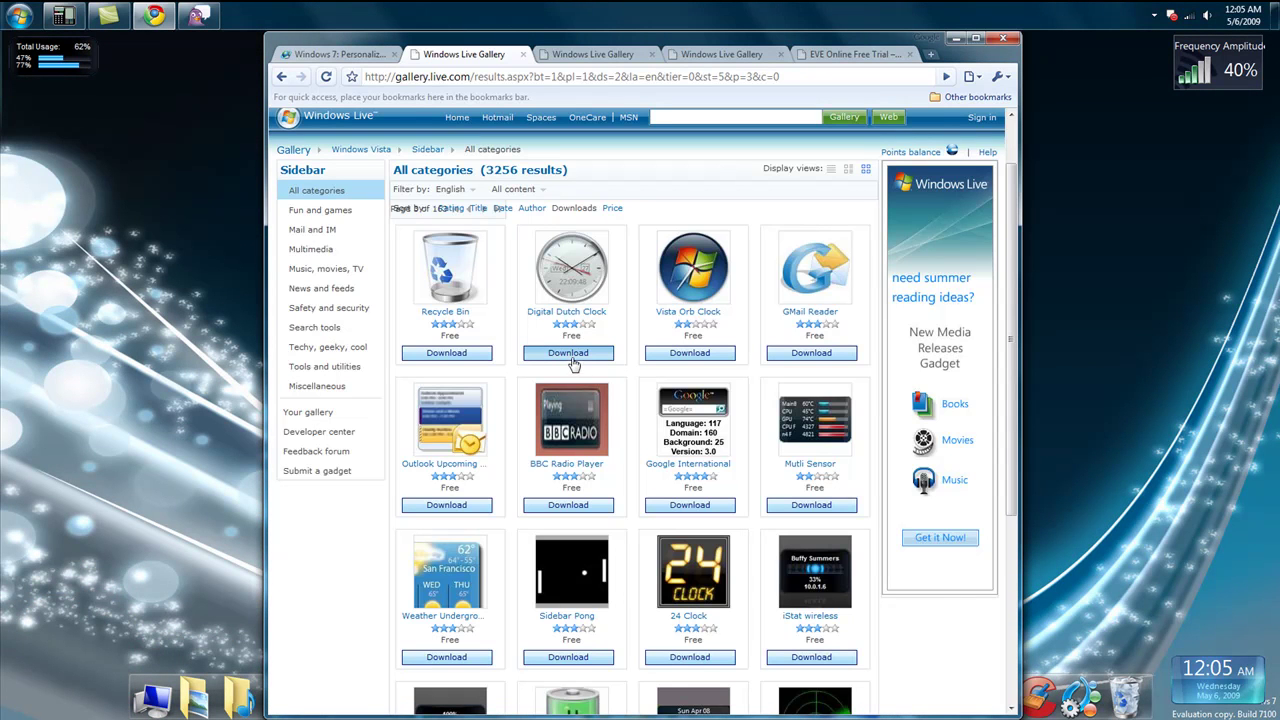
Download DigitalDutchClock.gadget from Windows Live Gallery and install it despite the unverified warnings.
click(570, 357)
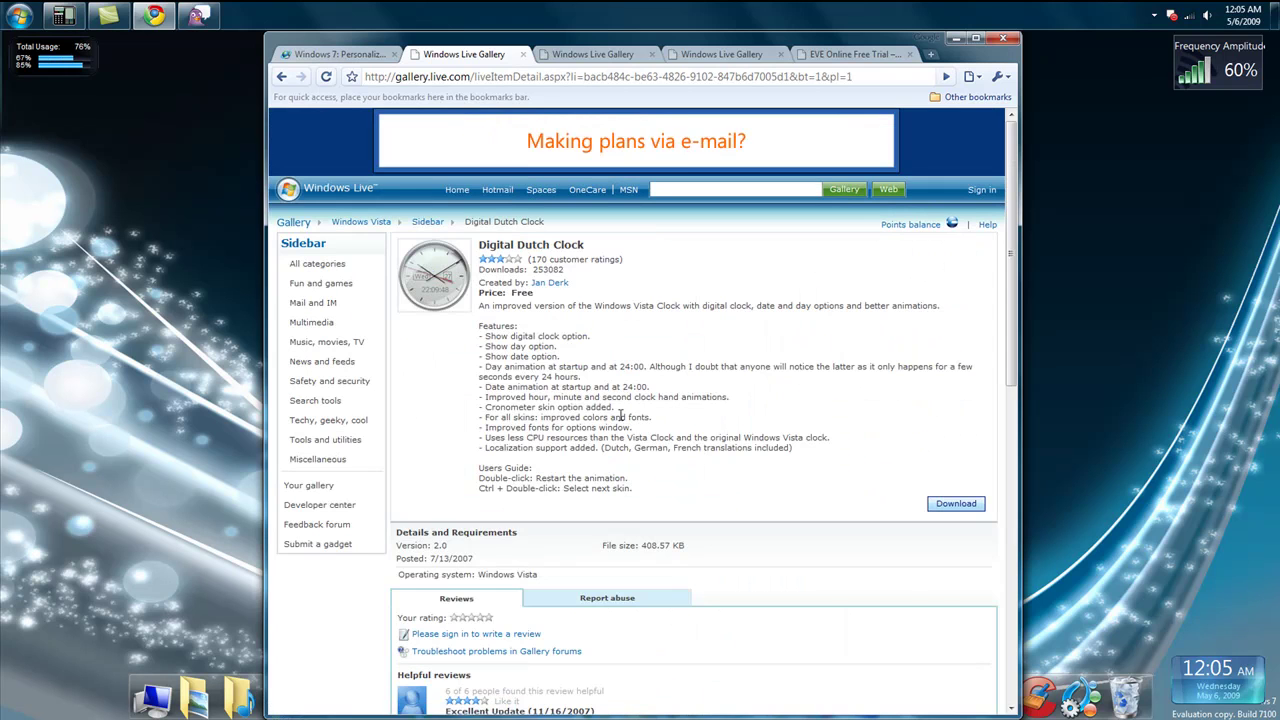
key(alt+Left)
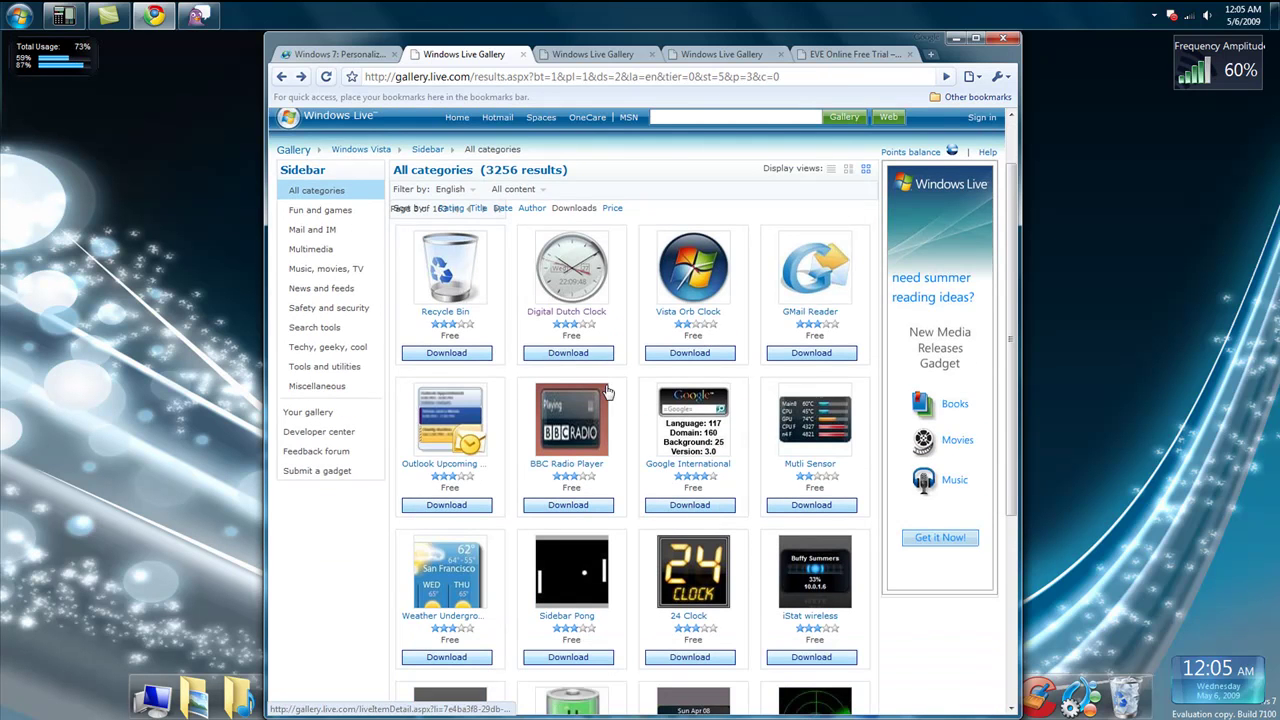
click(580, 354)
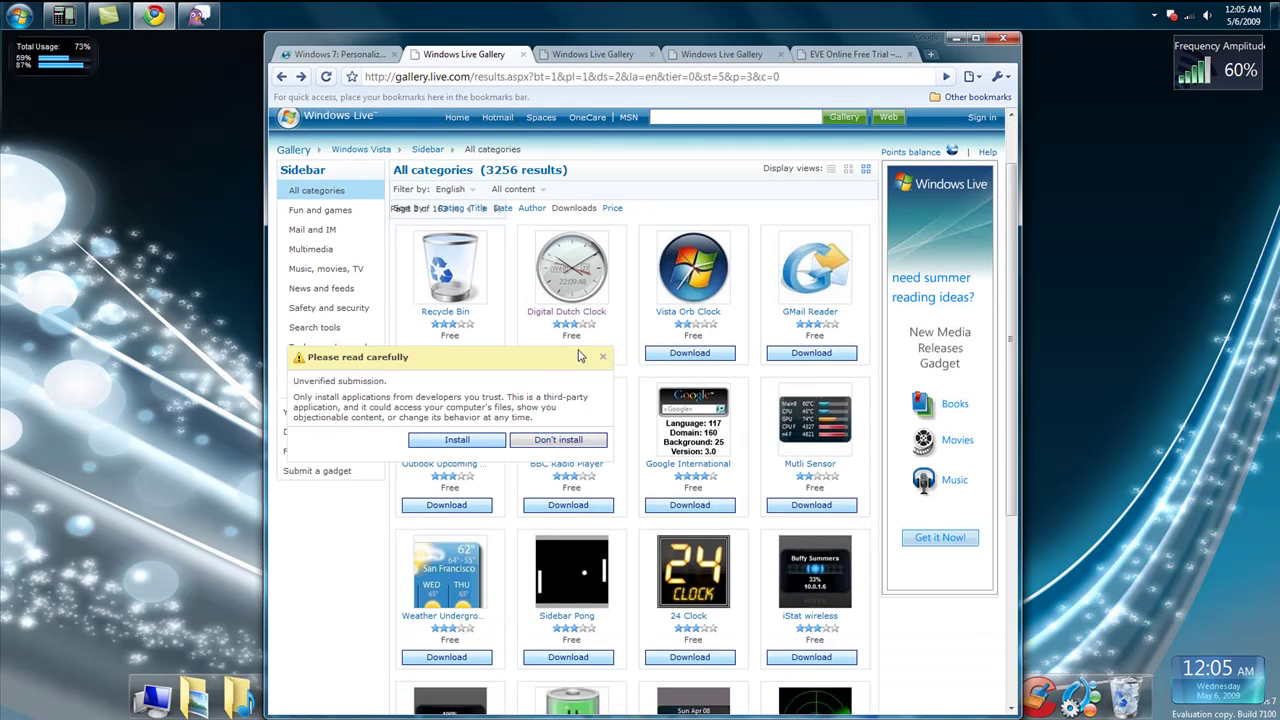
click(479, 442)
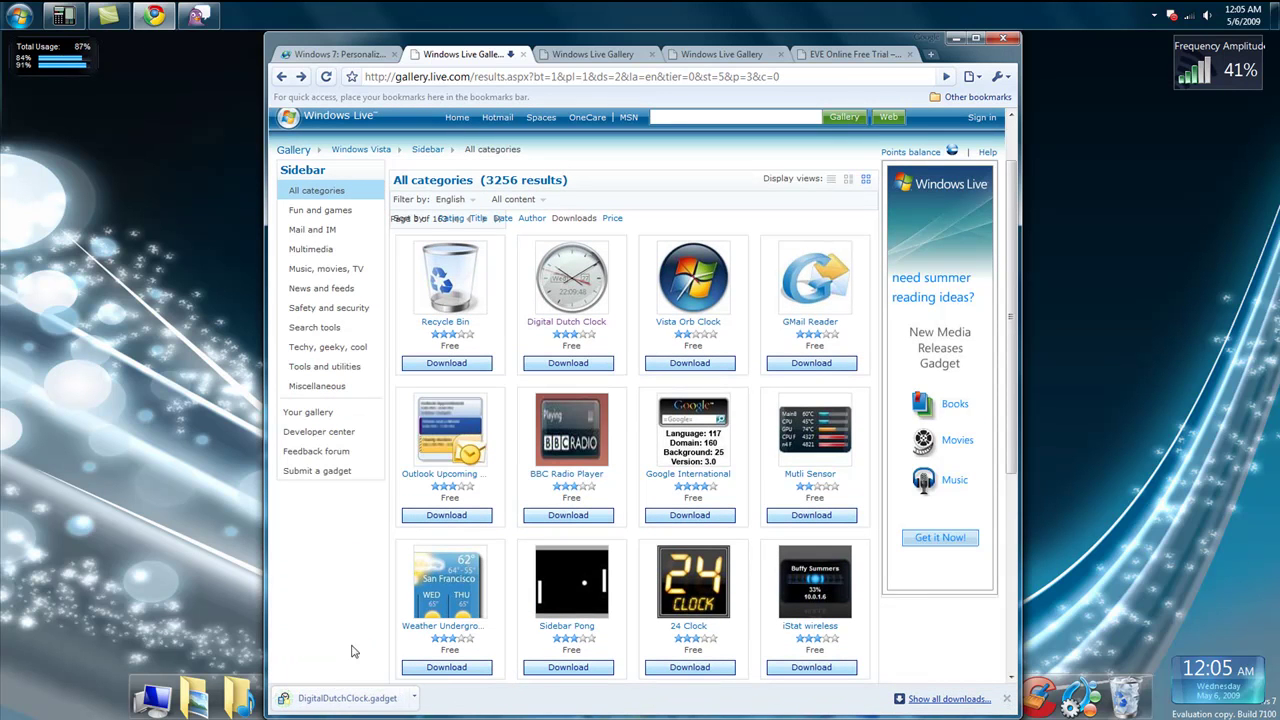
click(353, 700)
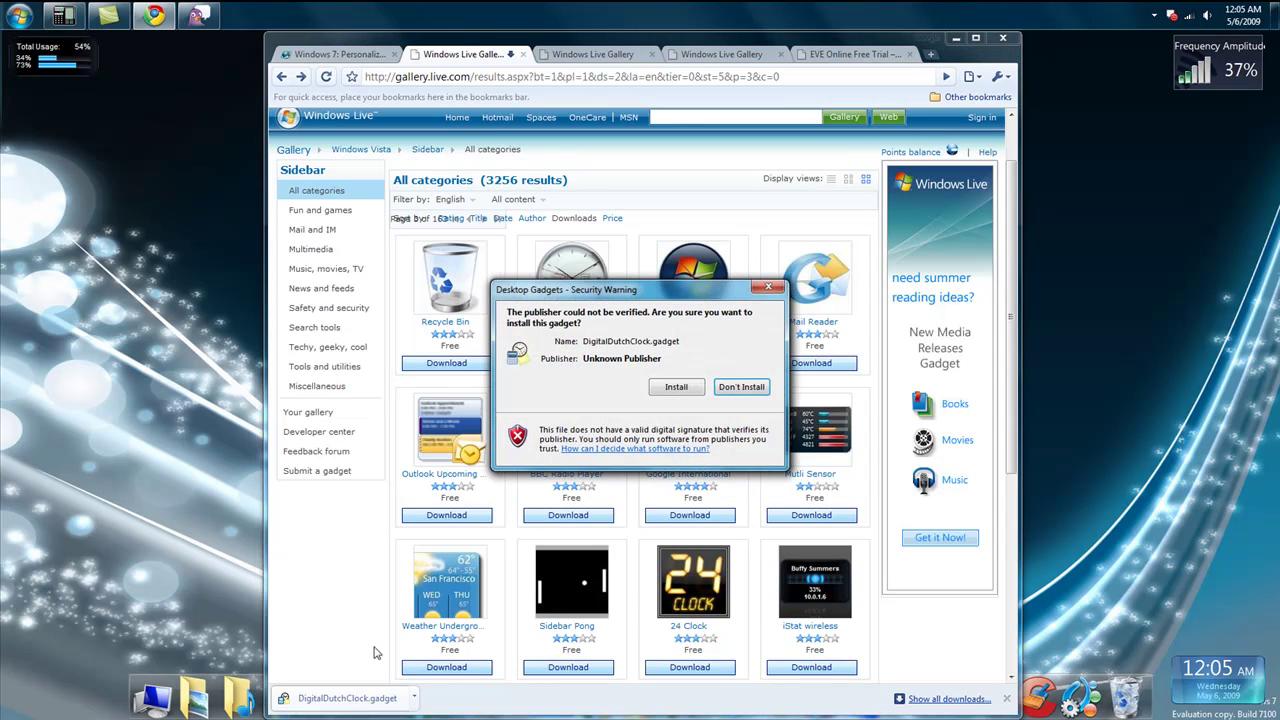
click(678, 389)
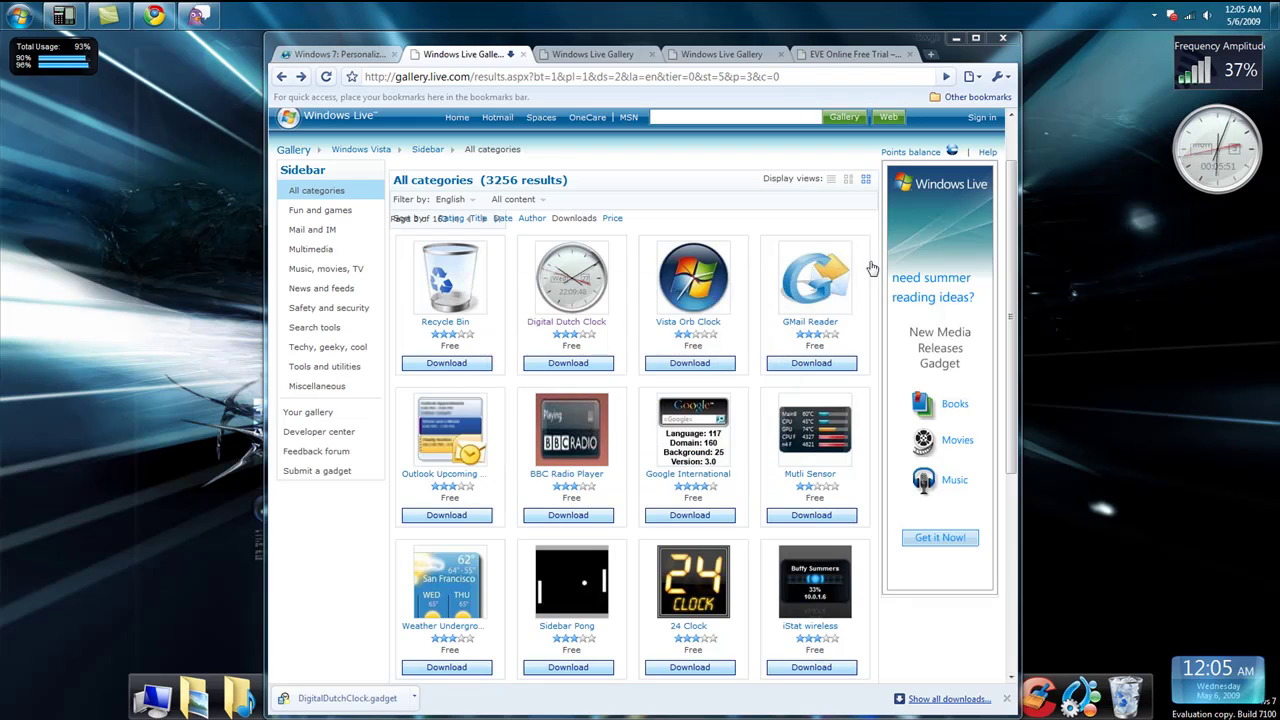
Cancel the Digital Dutch Clock options unchanged and close the clock gadget.
mouse_move(1205, 172)
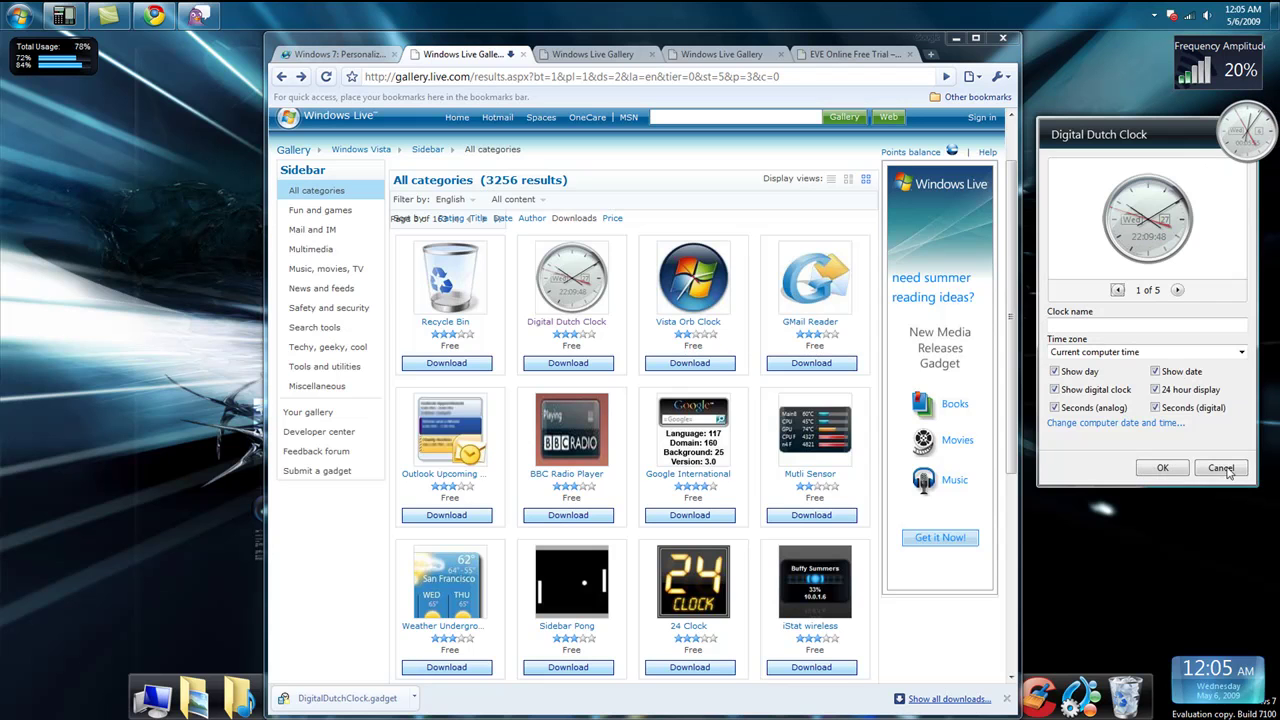
click(1226, 470)
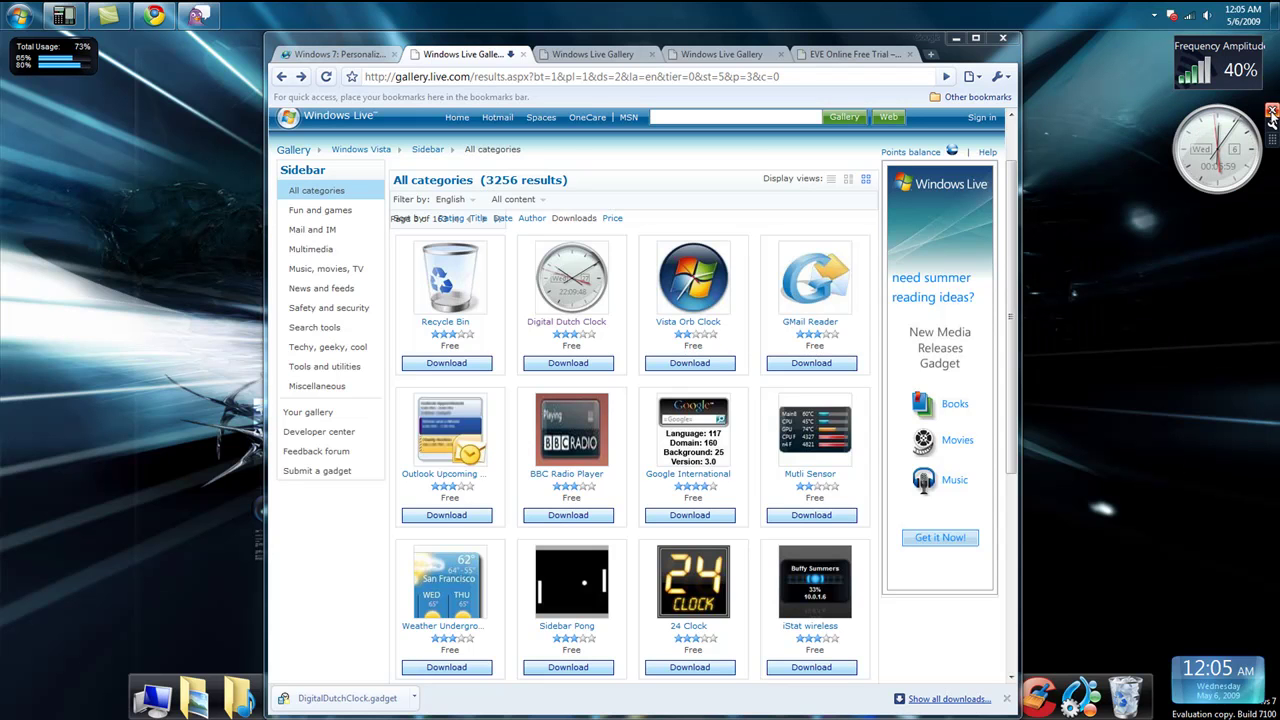
click(1270, 113)
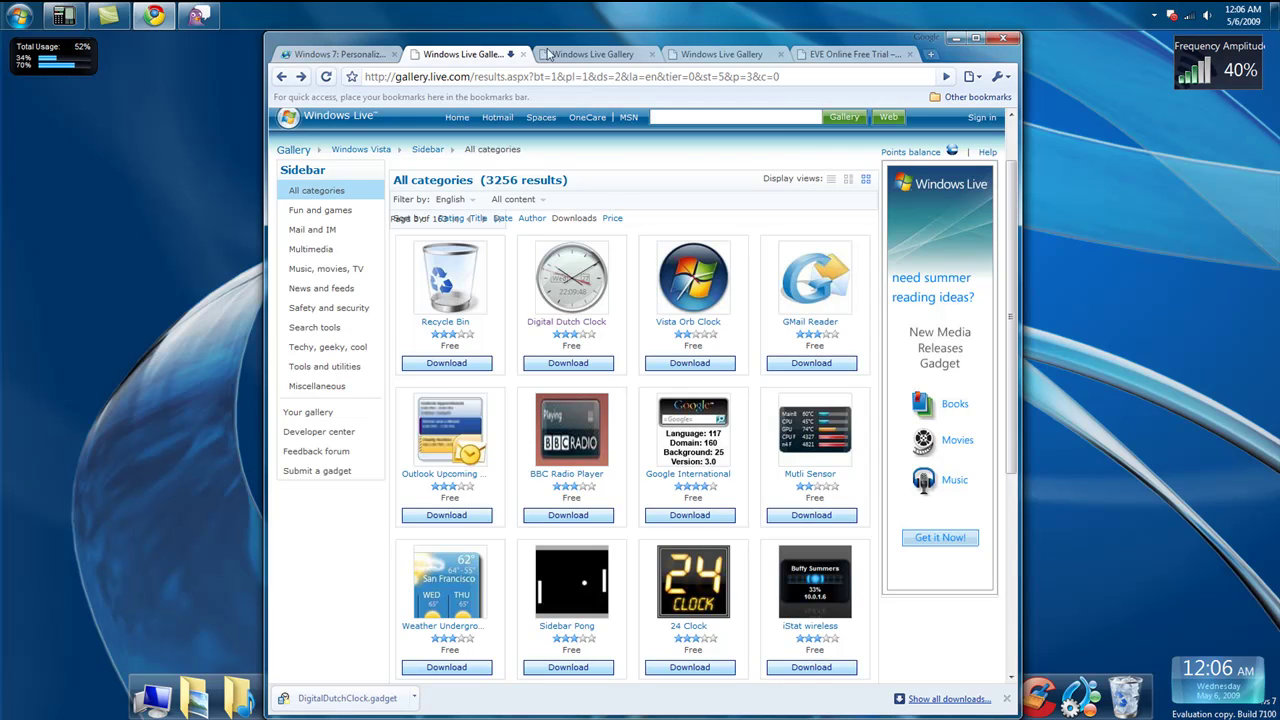
click(576, 56)
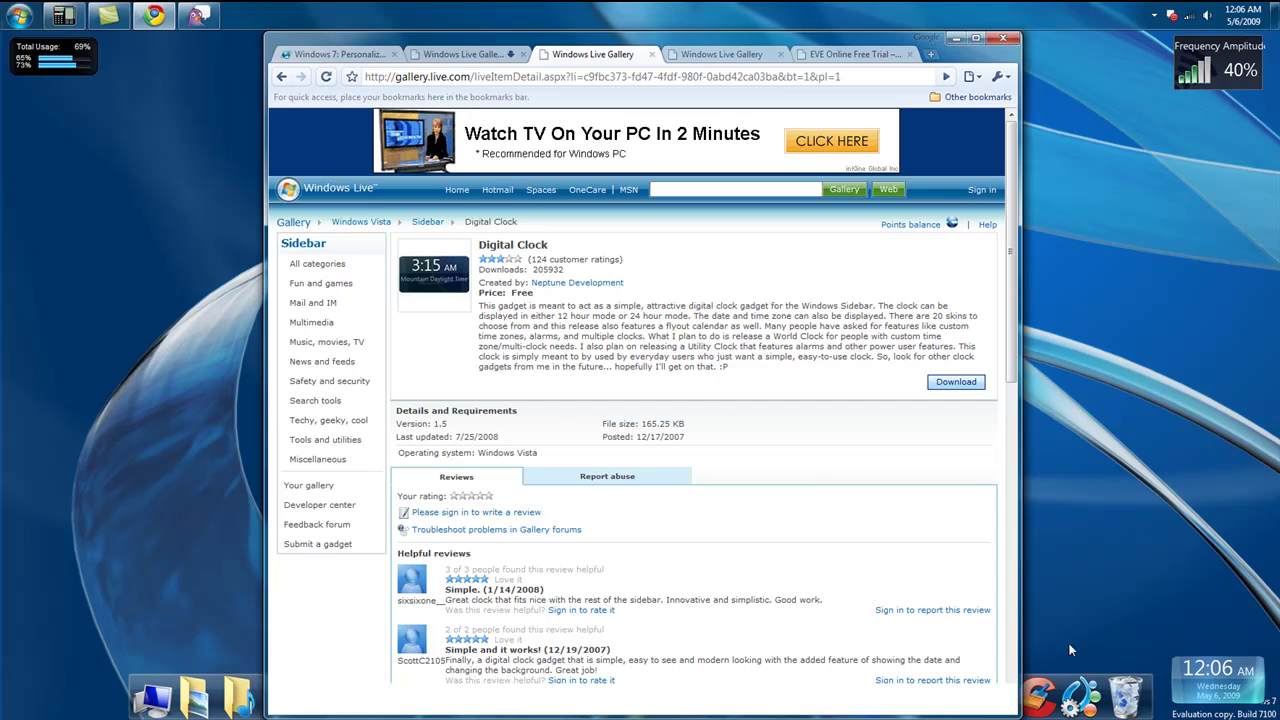
mouse_move(1220, 685)
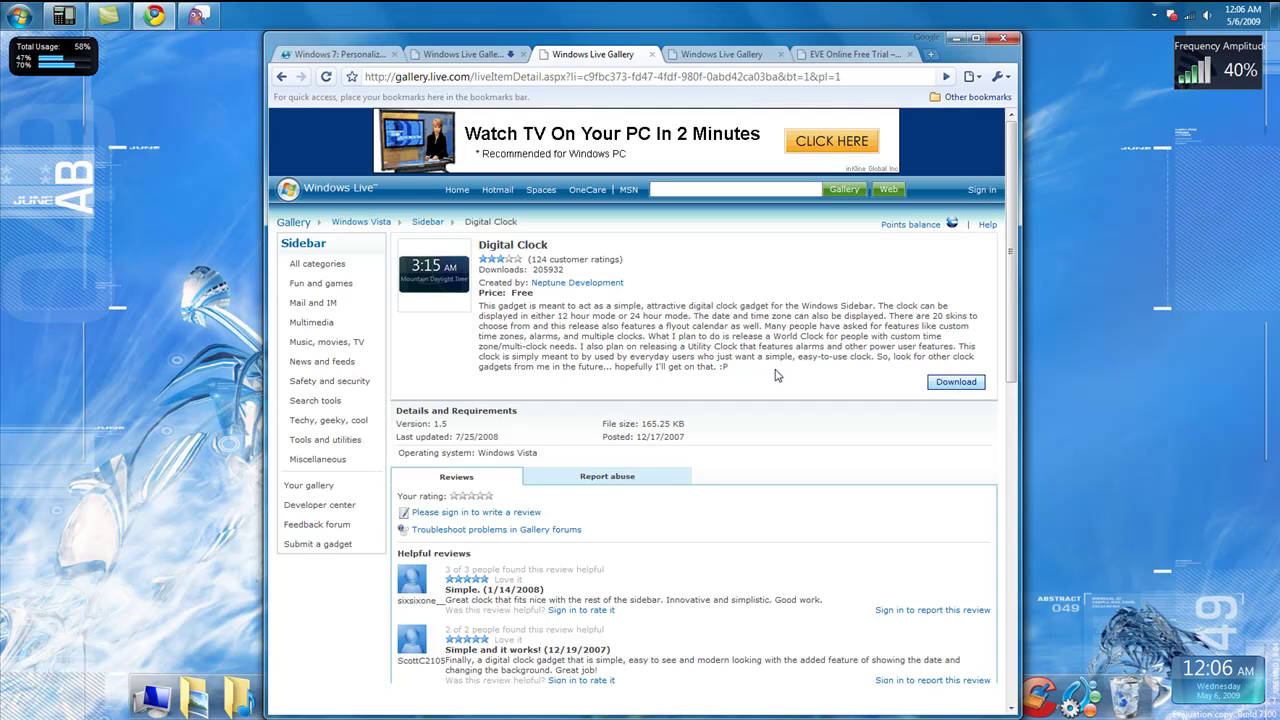
click(714, 56)
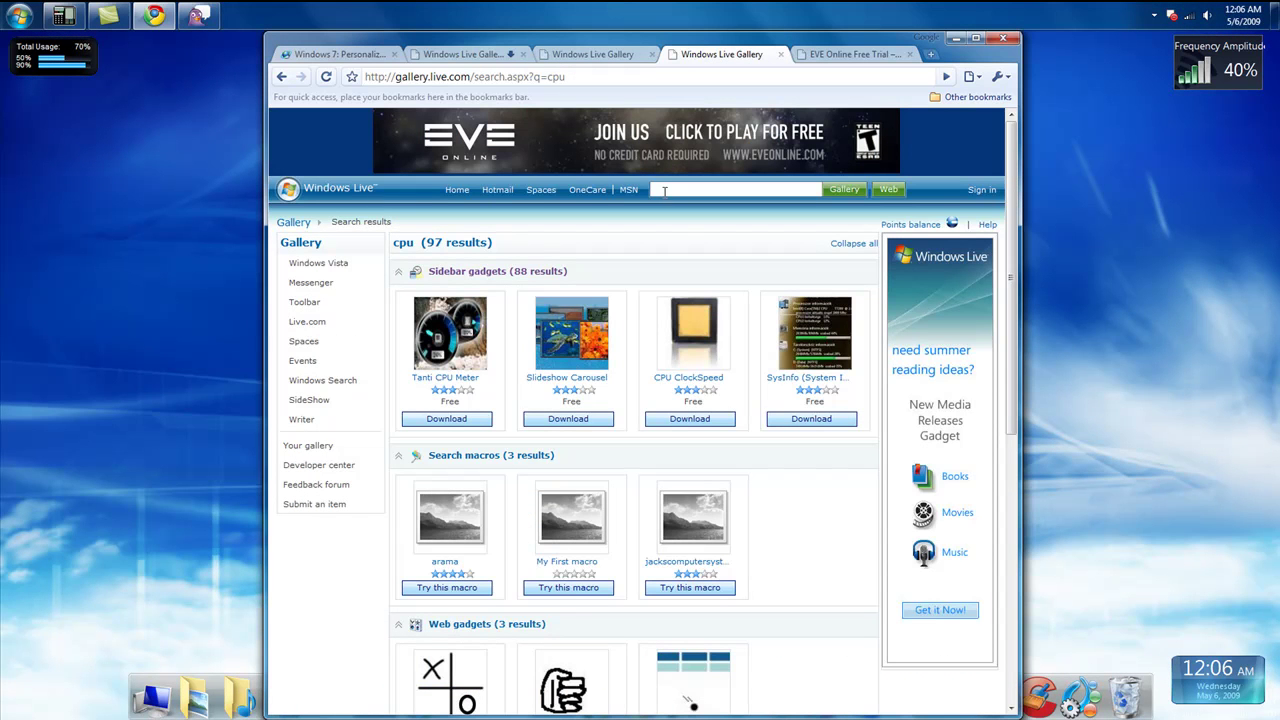
click(490, 56)
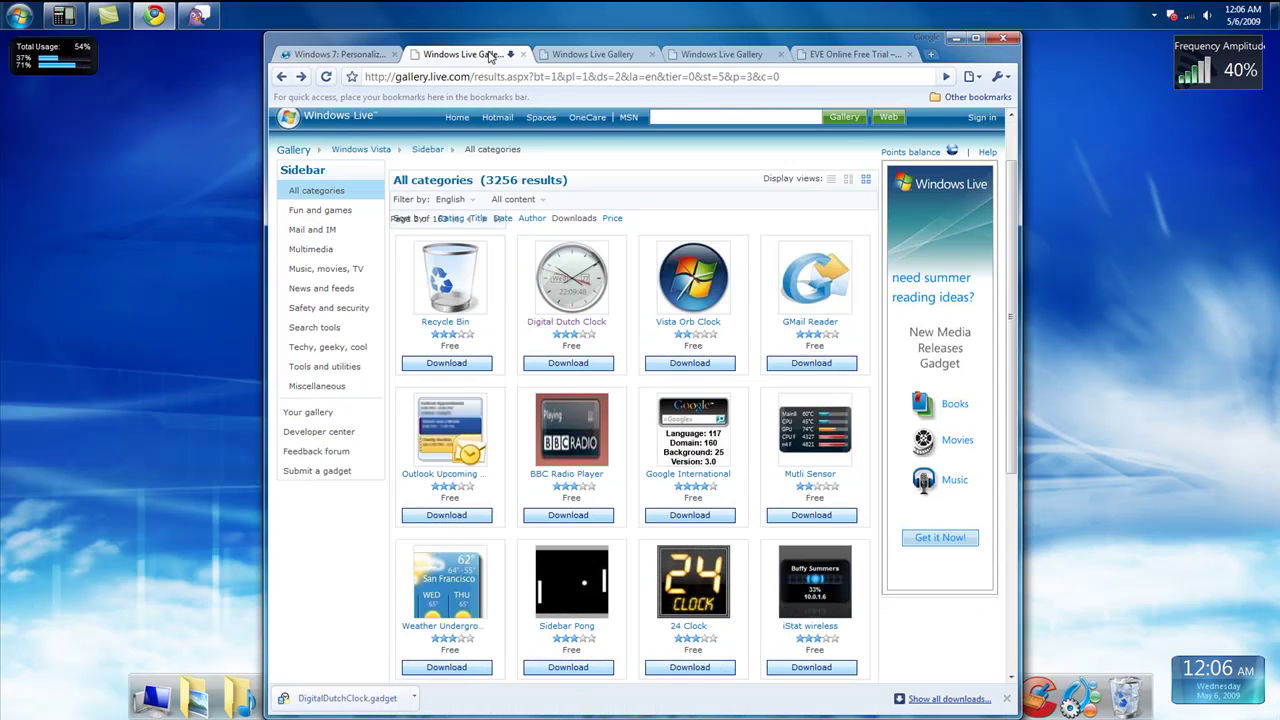
click(710, 57)
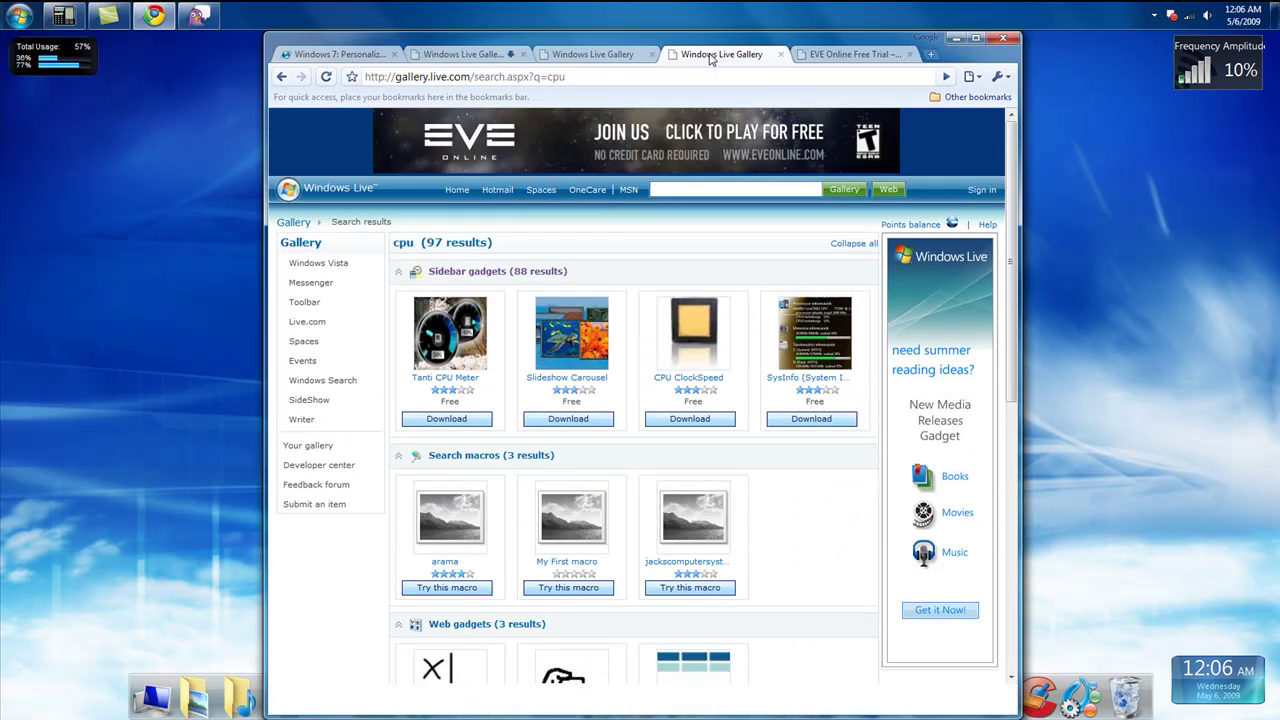
click(815, 56)
click(728, 58)
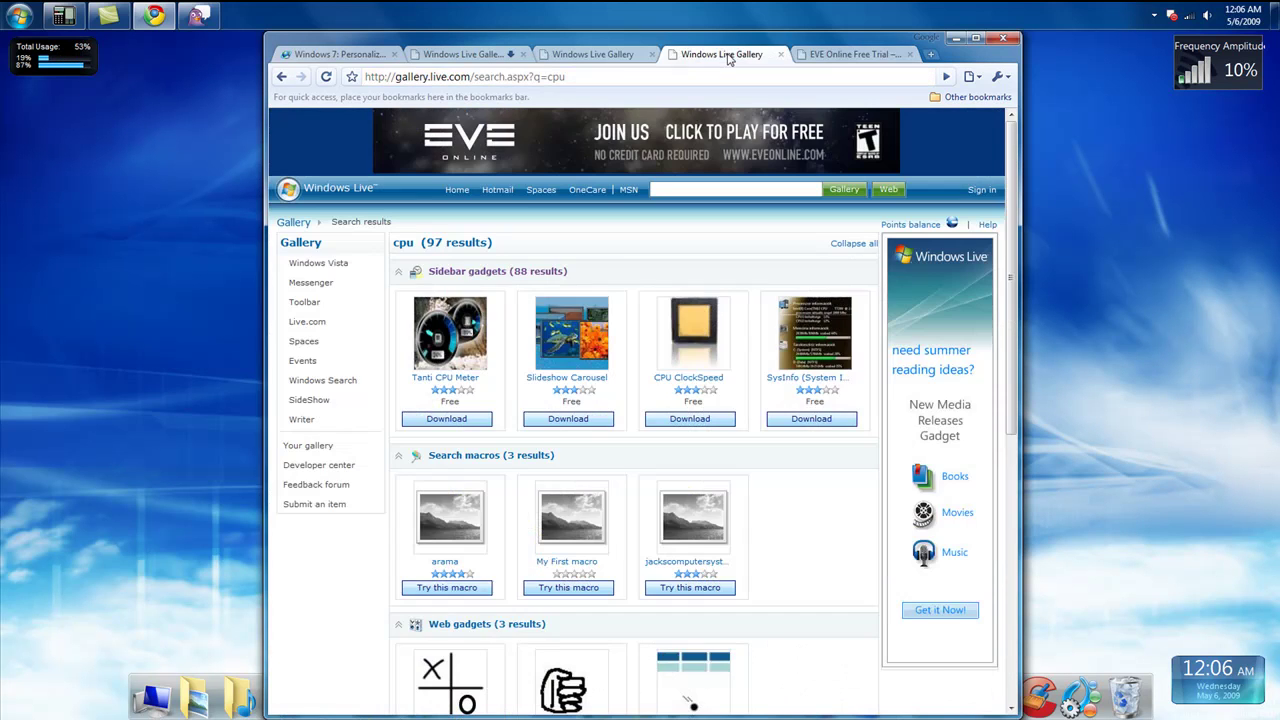
click(622, 60)
click(477, 57)
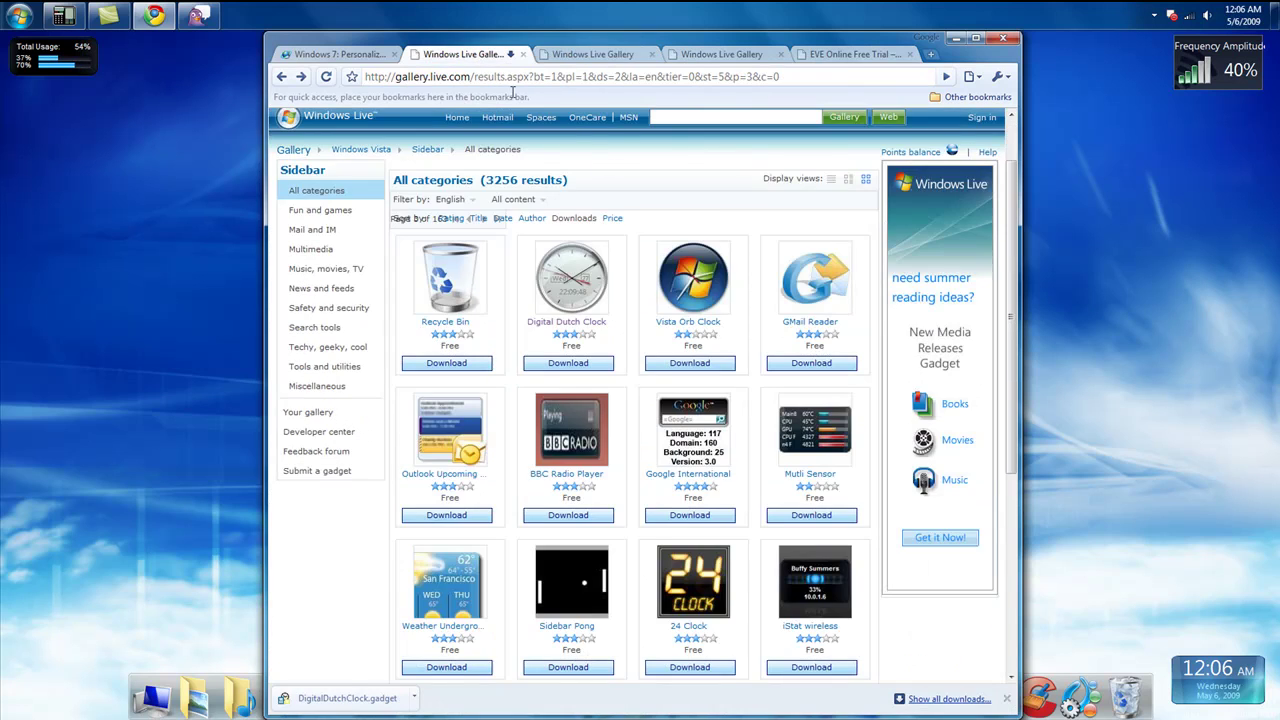
scroll(712, 385, down, 3)
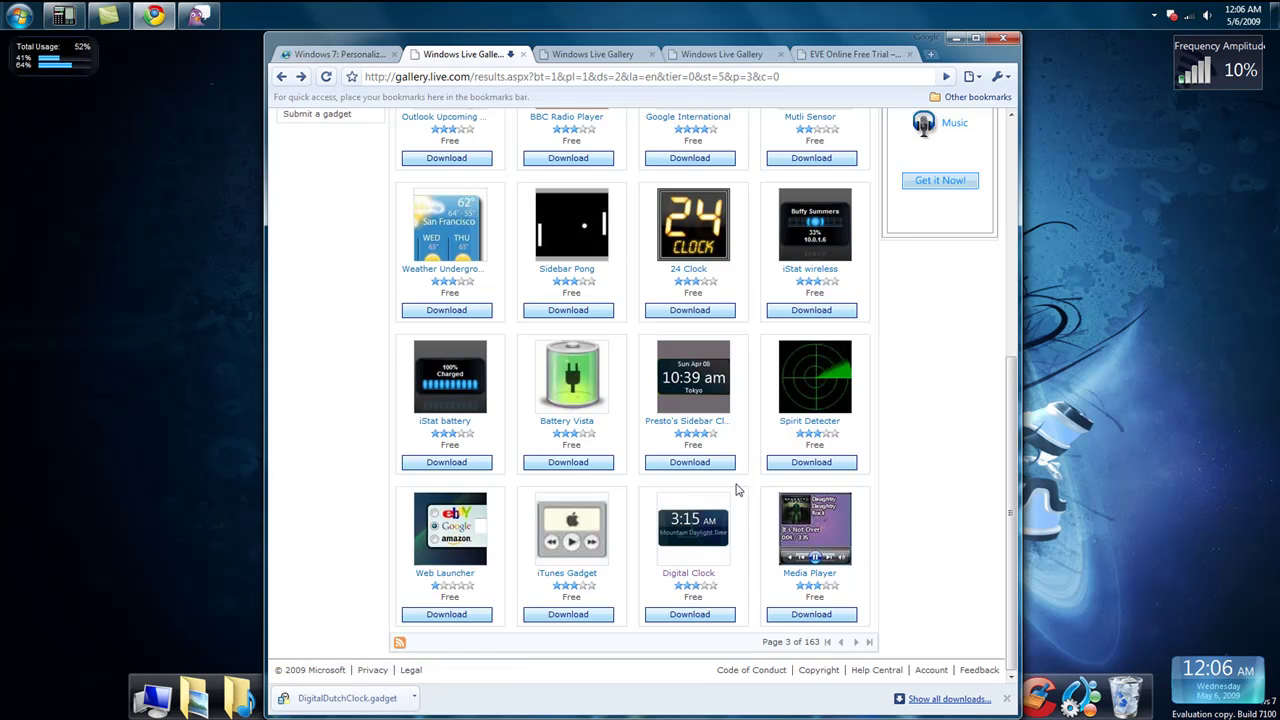
scroll(737, 490, up, 2)
scroll(737, 490, down, 2)
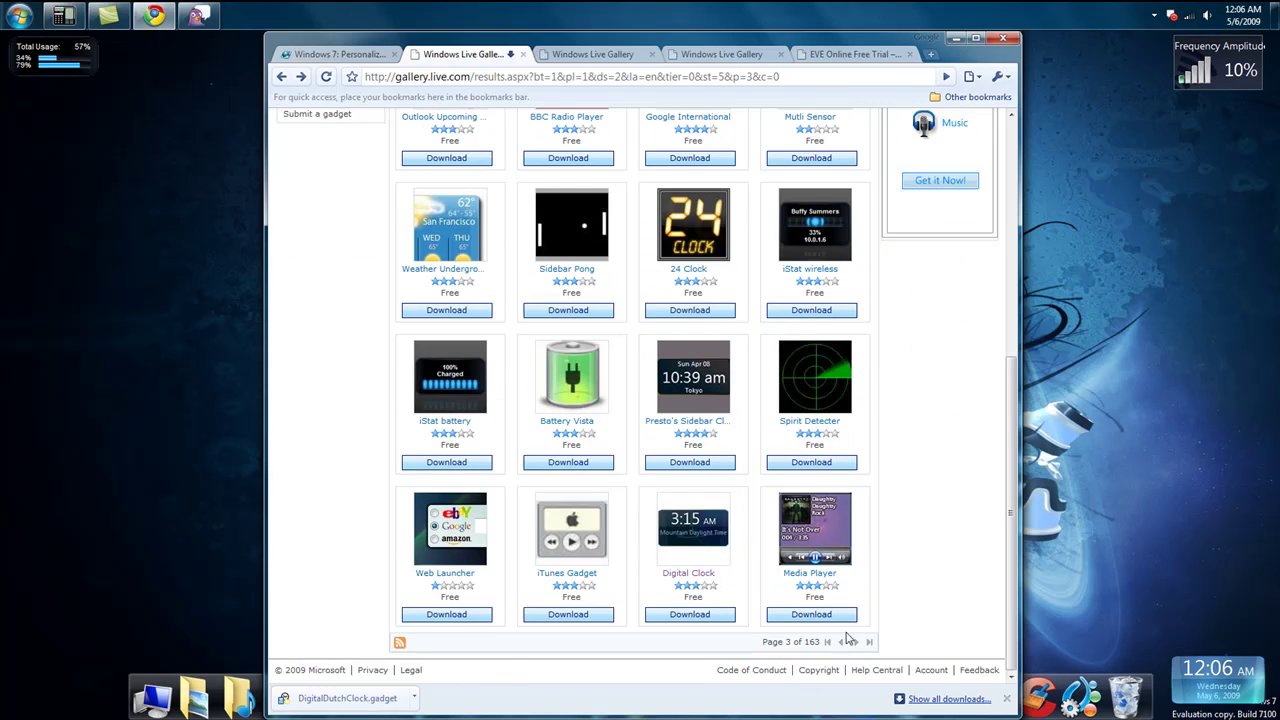